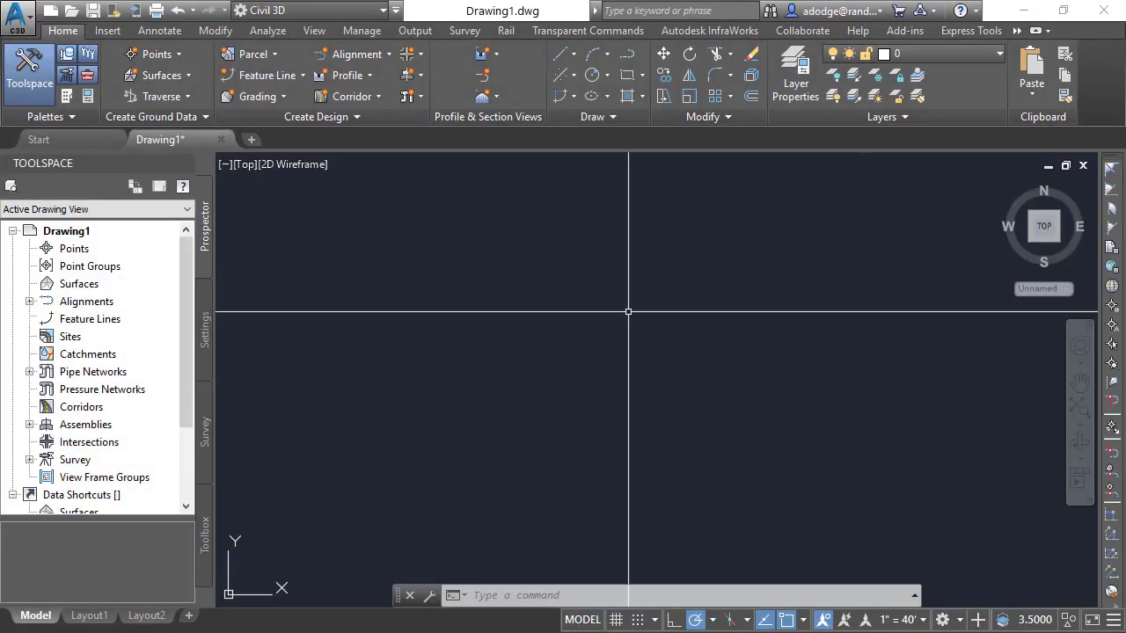
key("Escape")
key("Escape")
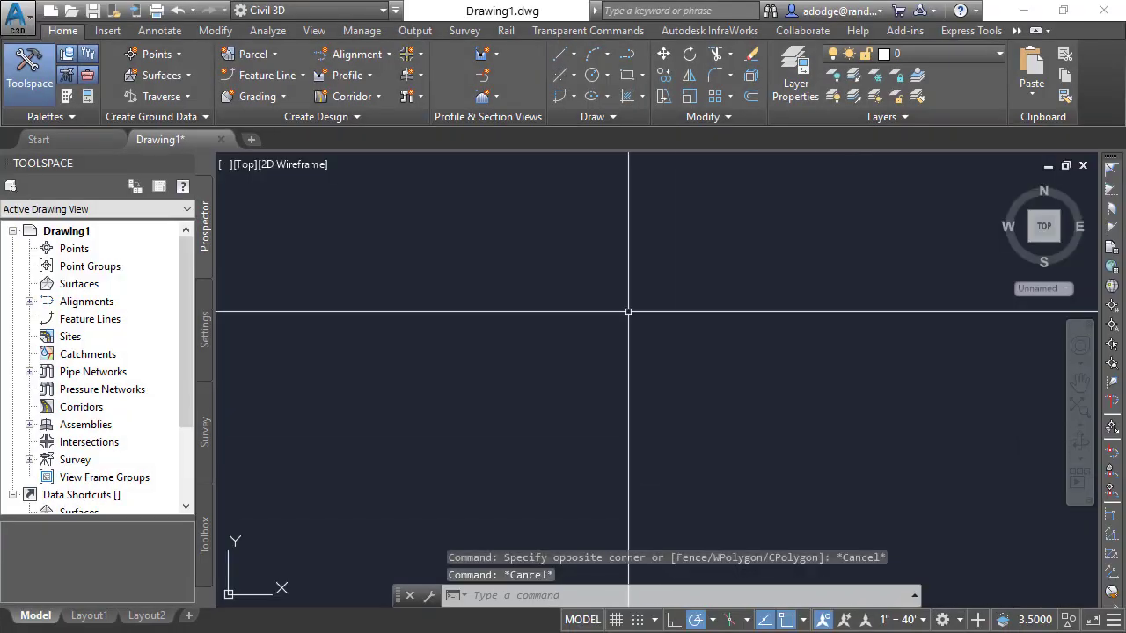
type("op")
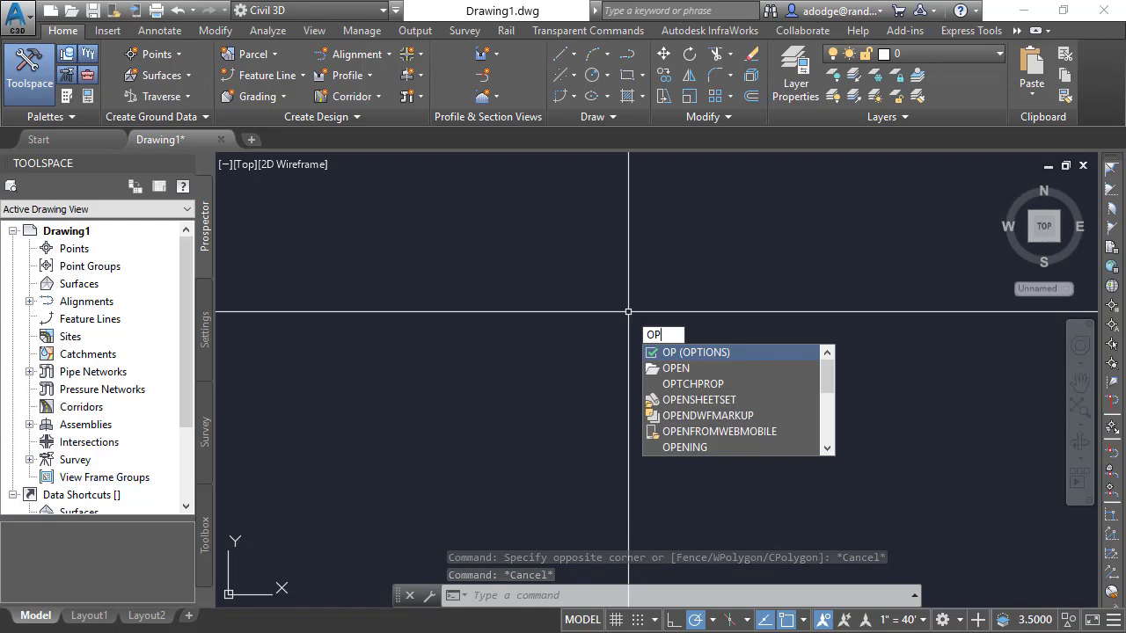
key("Escape")
Step: Add a new profile named PersonalSupport to the available profiles in the program options
right_click(591, 318)
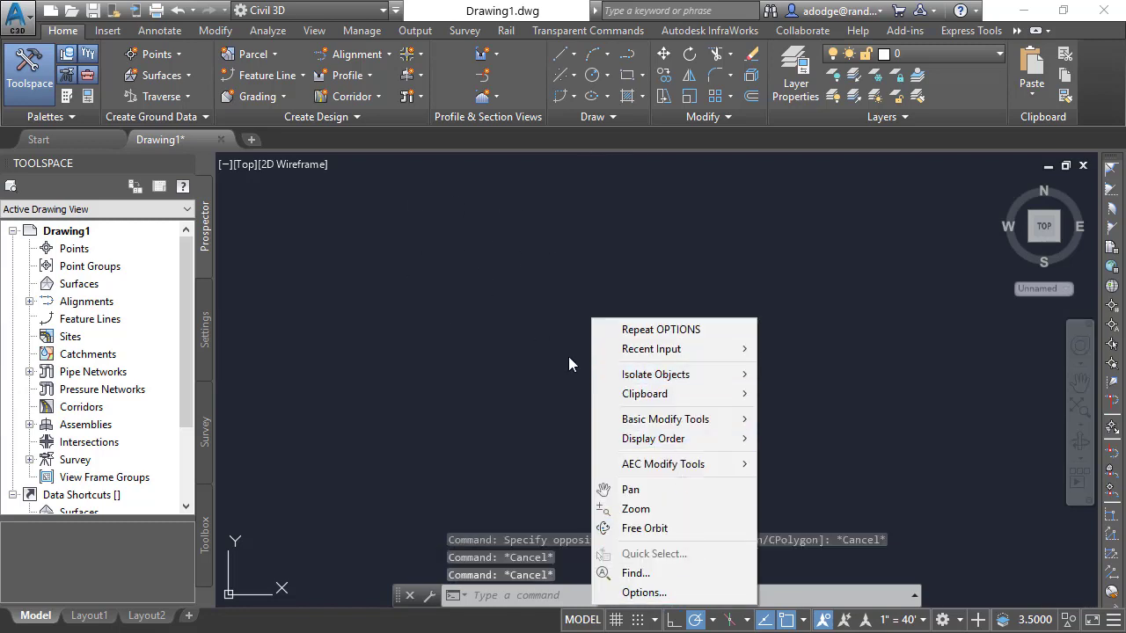
left_click(646, 592)
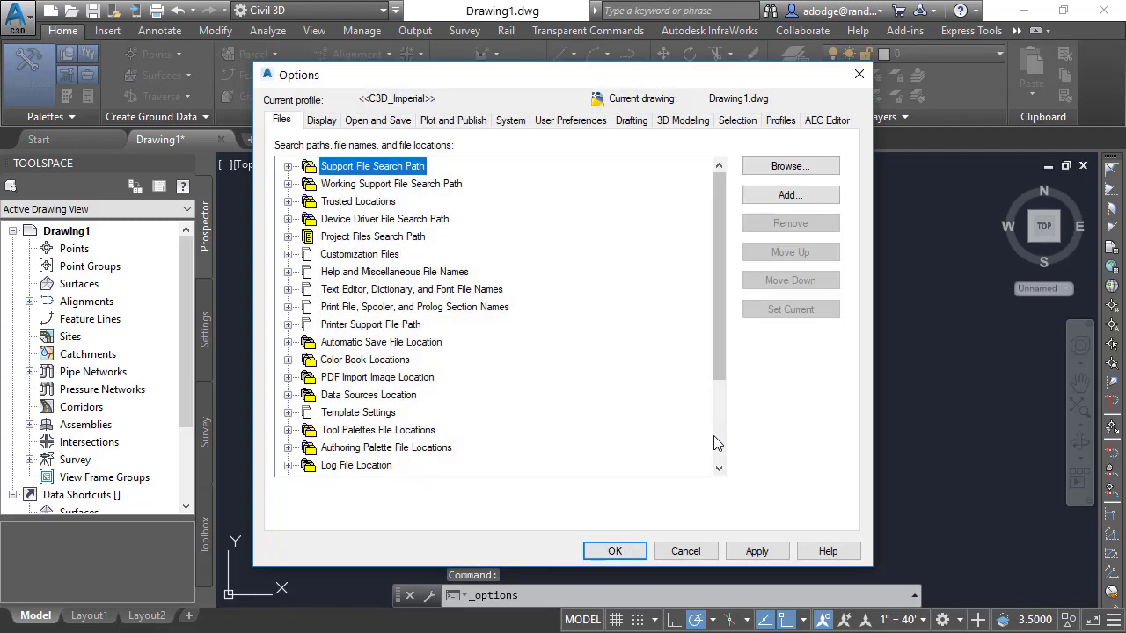
left_click(781, 120)
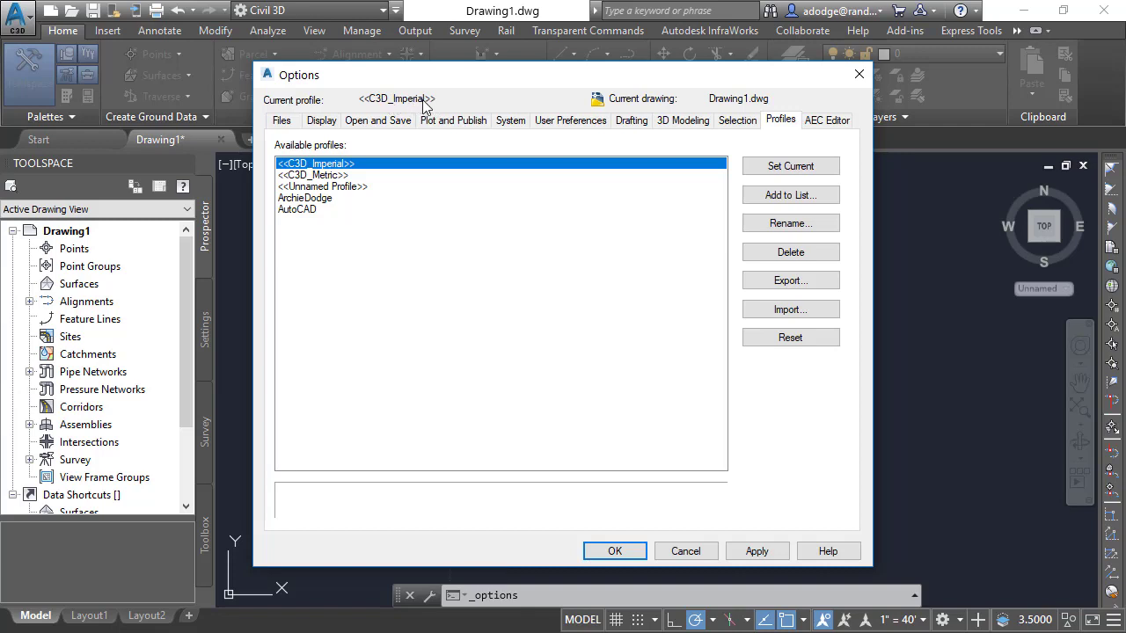
left_click(790, 195)
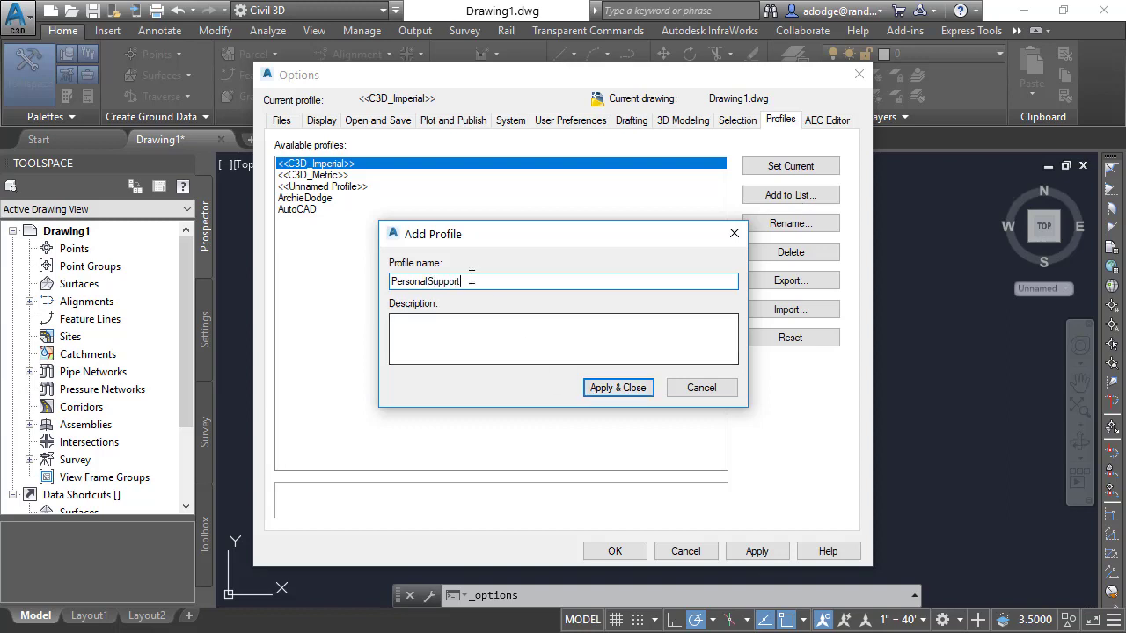
double_click(438, 278)
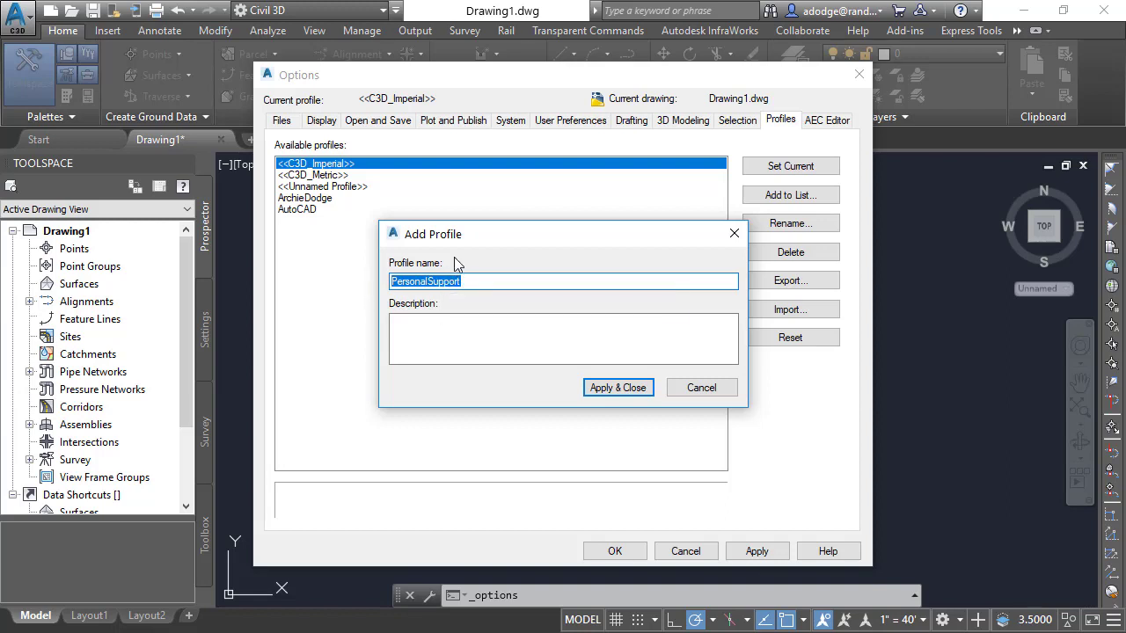
left_click(615, 387)
left_click(340, 224)
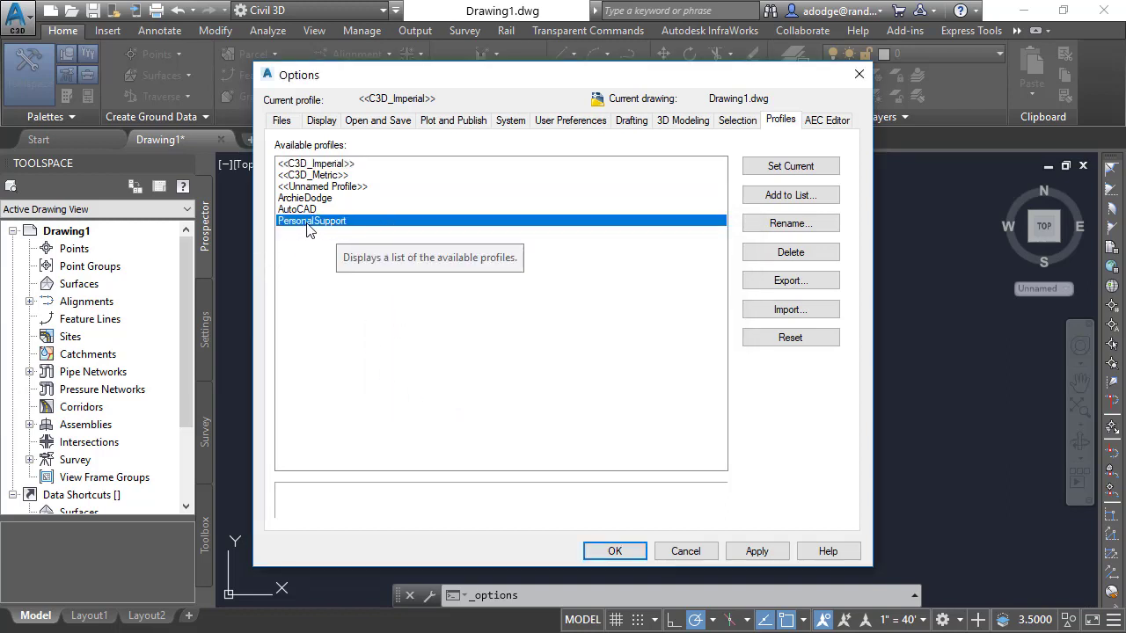
left_click(346, 166)
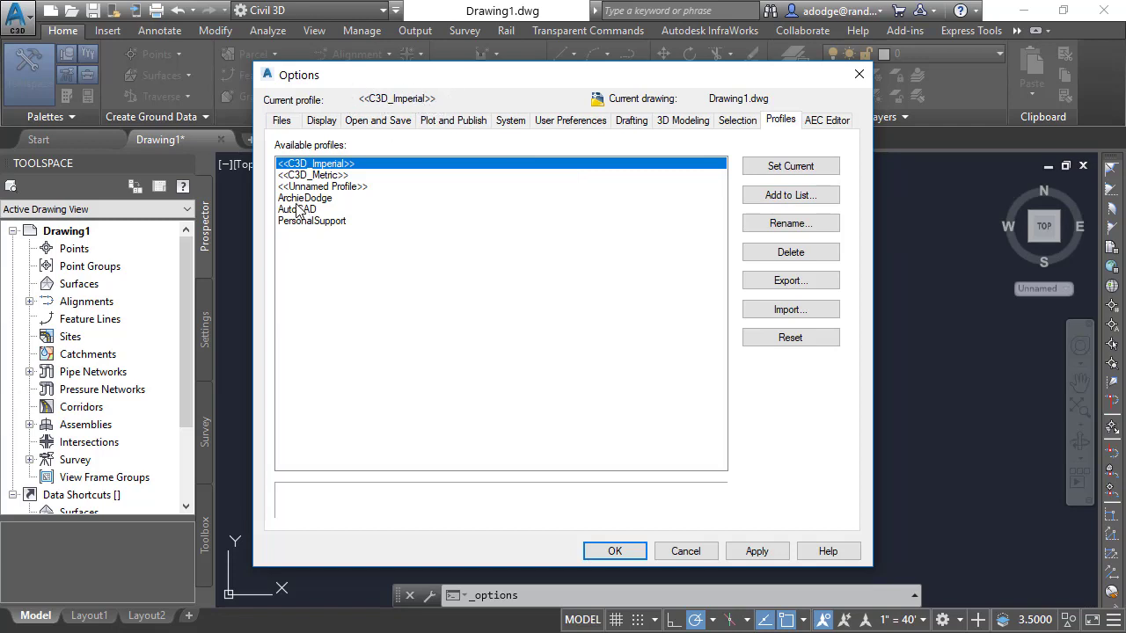
left_click(321, 222)
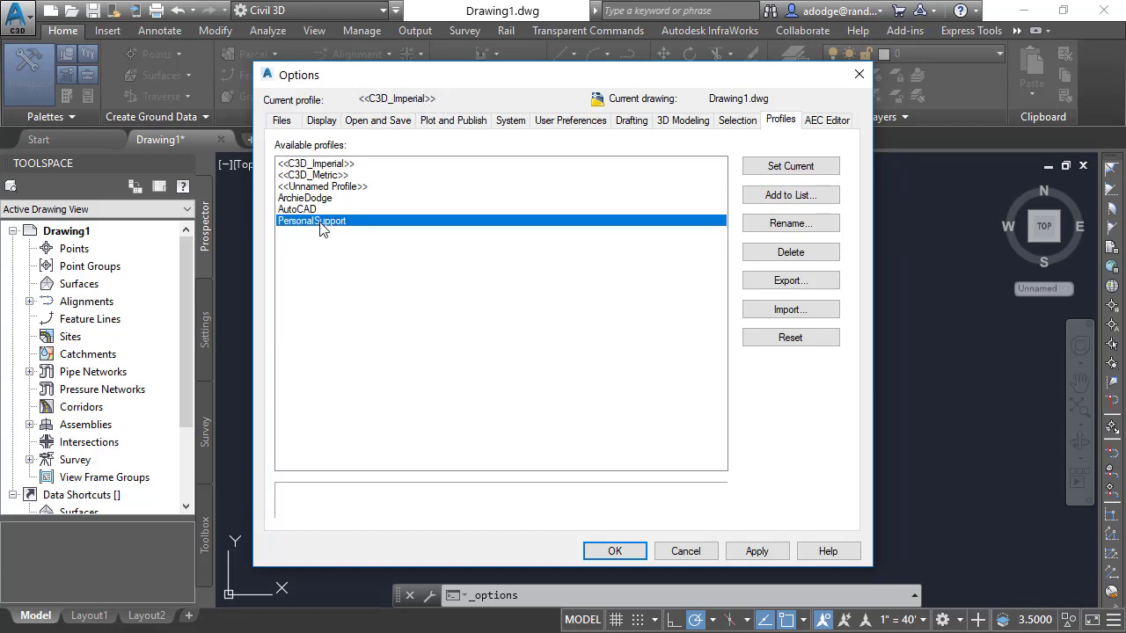
left_click(322, 165)
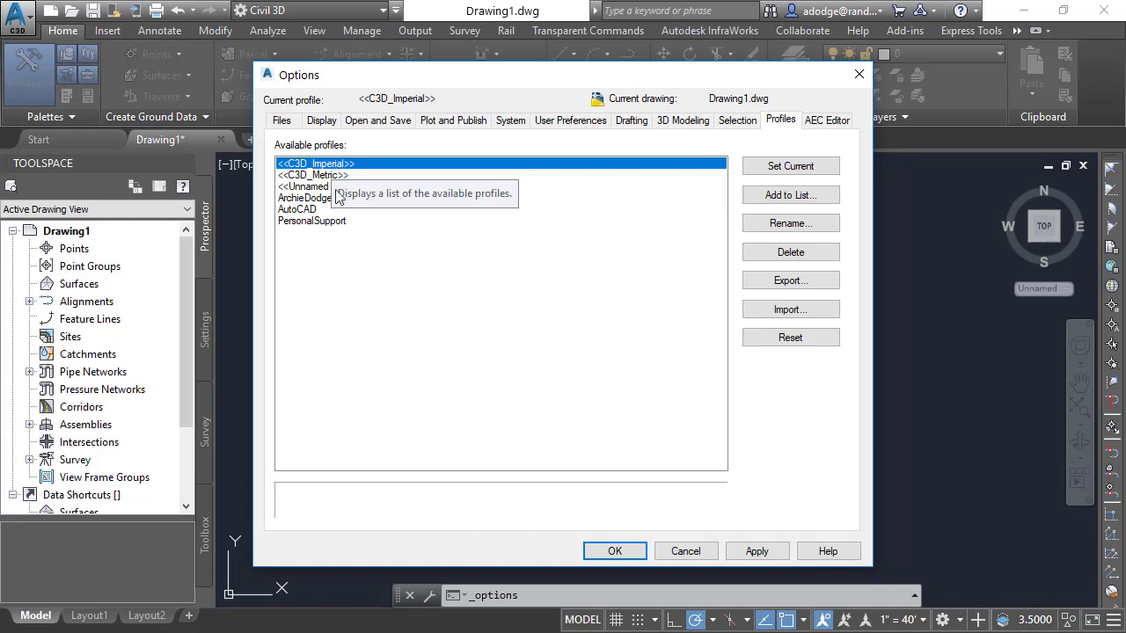
left_click(326, 223)
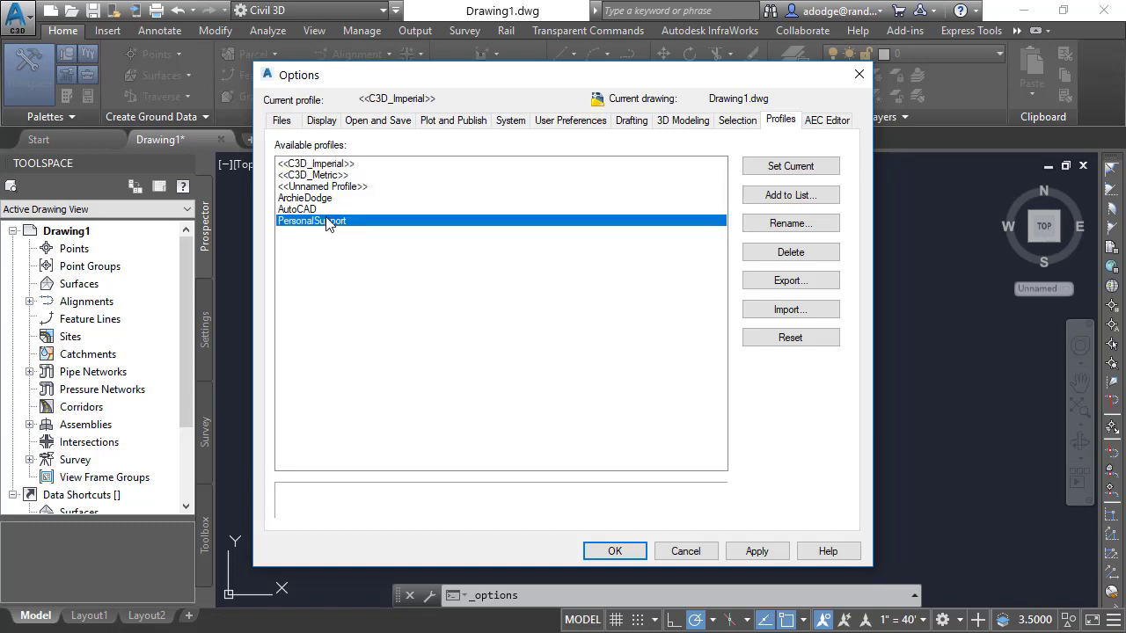
left_click(316, 165)
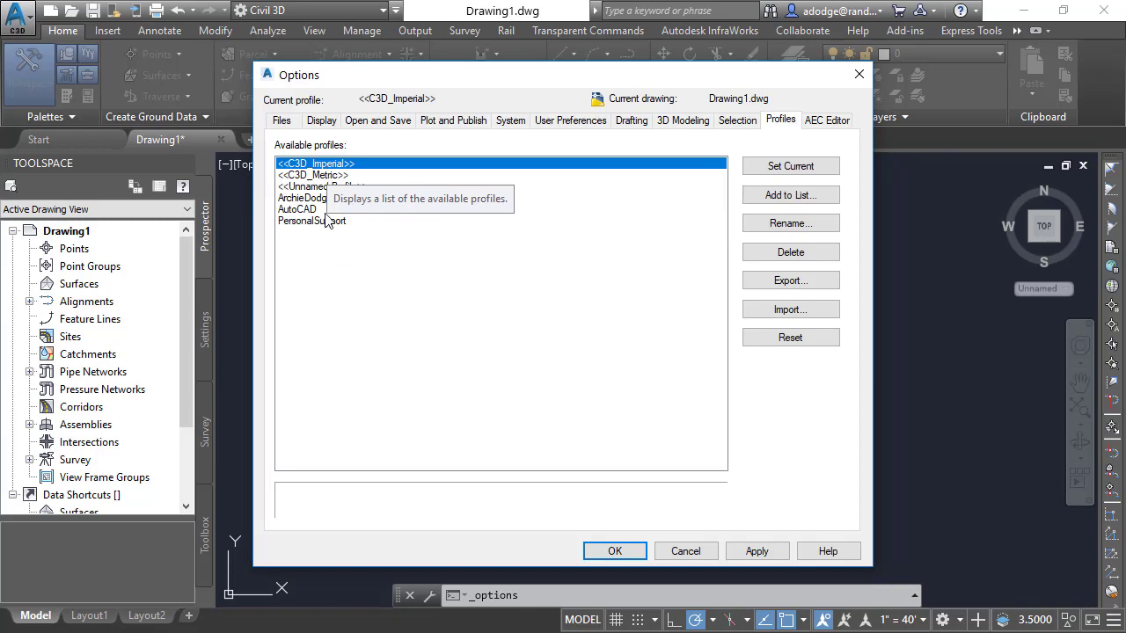
Step: Set PersonalSupport as the current profile and accept the options
left_click(327, 223)
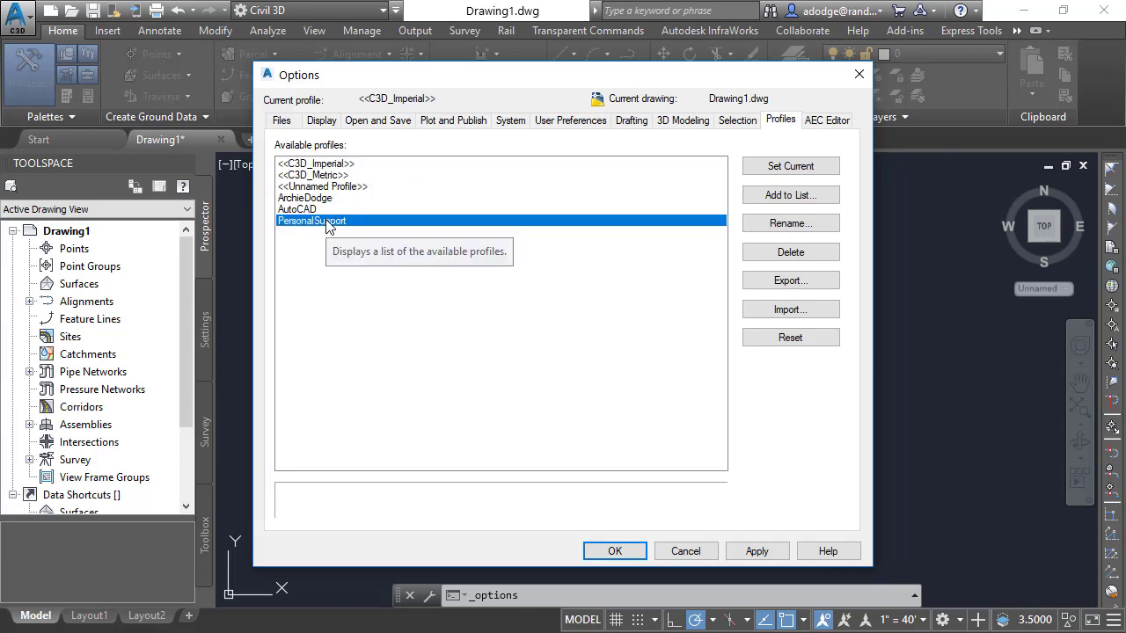
left_click(790, 165)
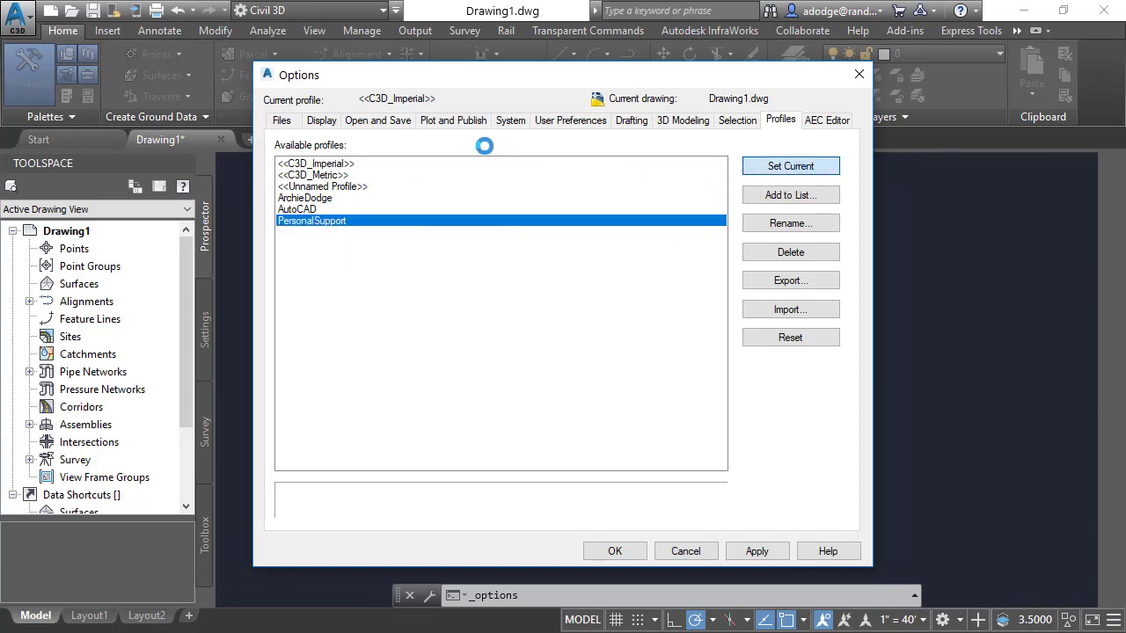
left_click(631, 551)
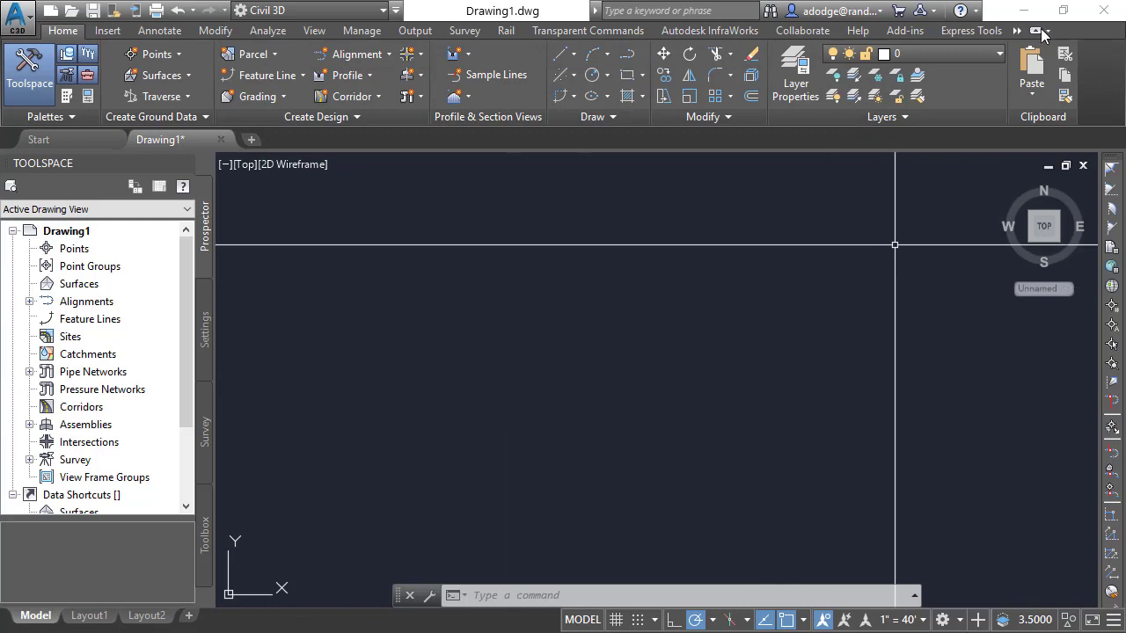
Step: Exit Civil 3D without saving the changes to Drawing1.dwg
left_click(1105, 11)
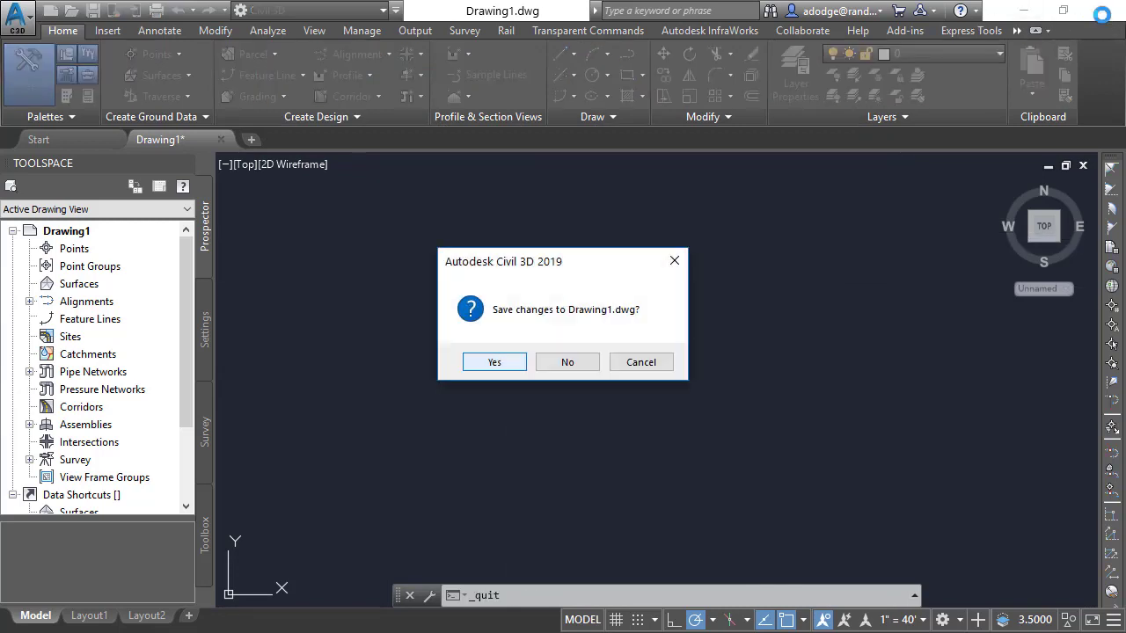
left_click(576, 361)
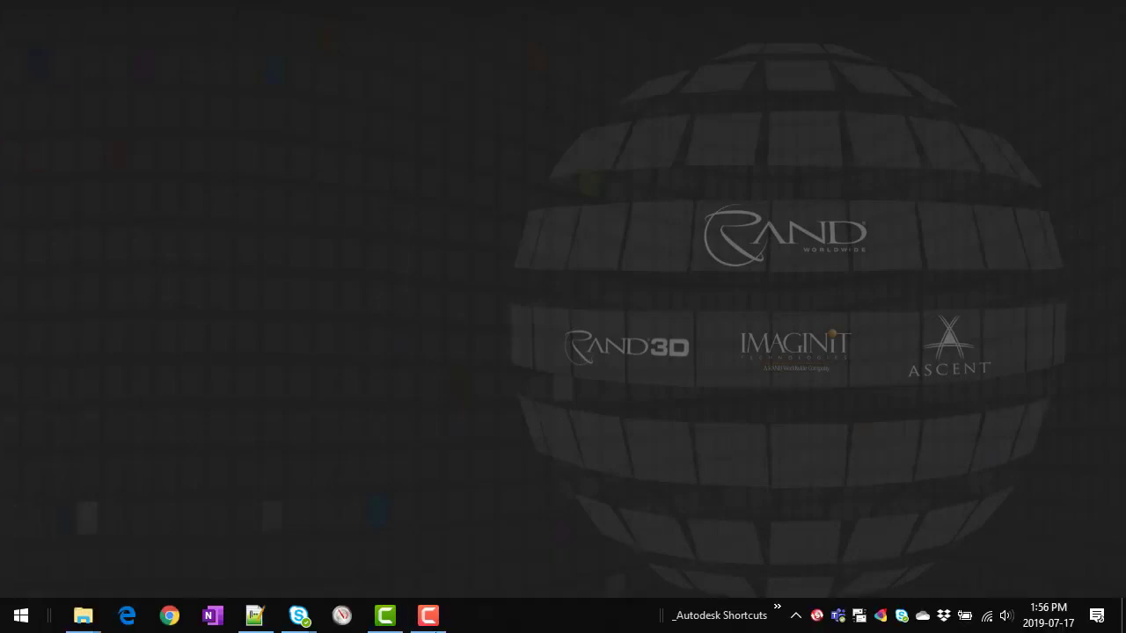
Step: Open the file location of the Civil 3D 2019 Imperial shortcut from the Autodesk Civil 3D 2019 - English program group
left_click(21, 615)
scroll(197, 286, "down", 1)
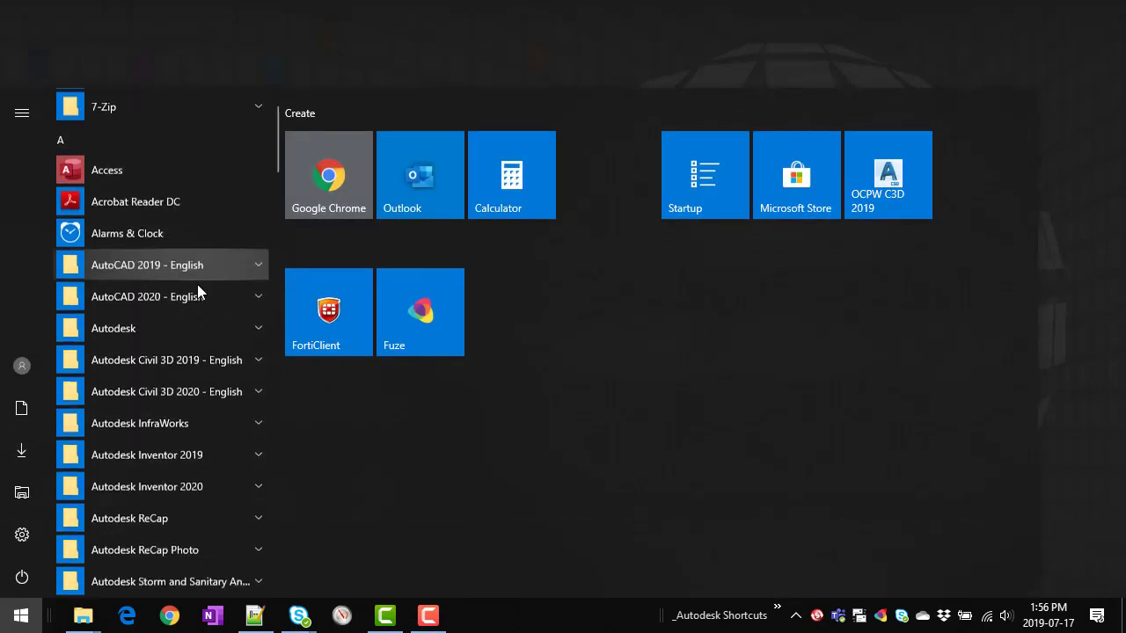
left_click(200, 353)
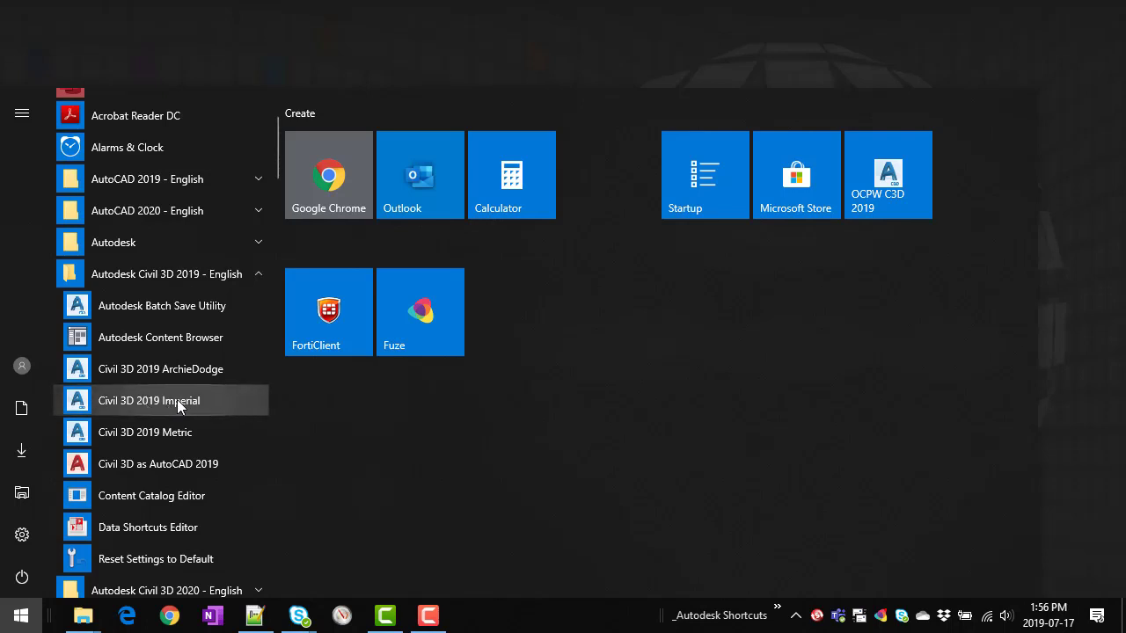
right_click(175, 405)
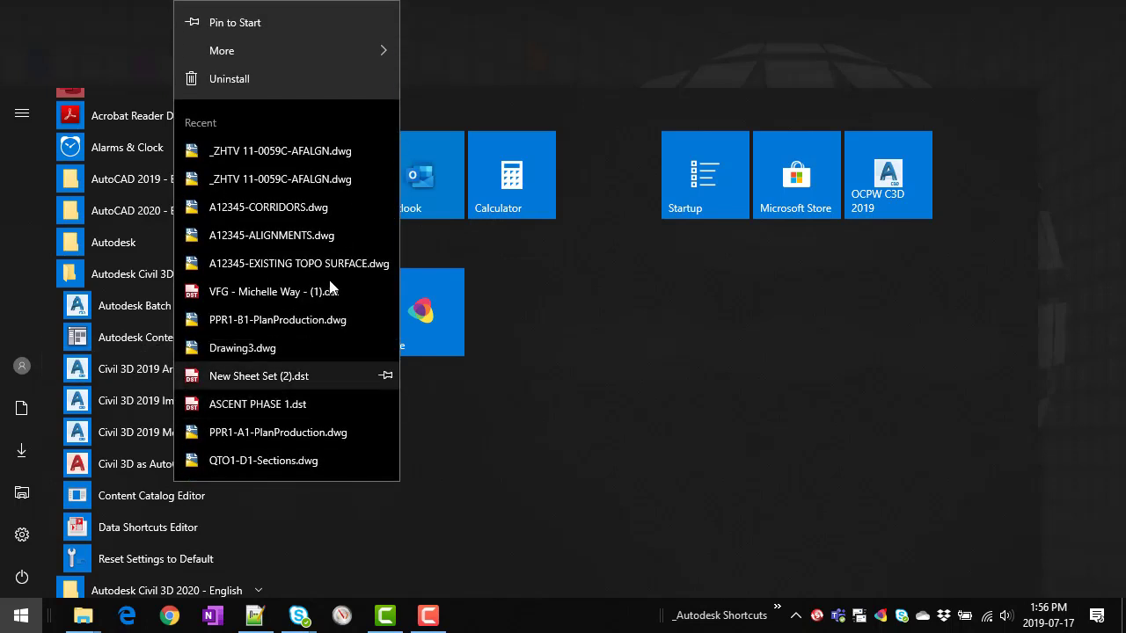
mouse_move(286, 59)
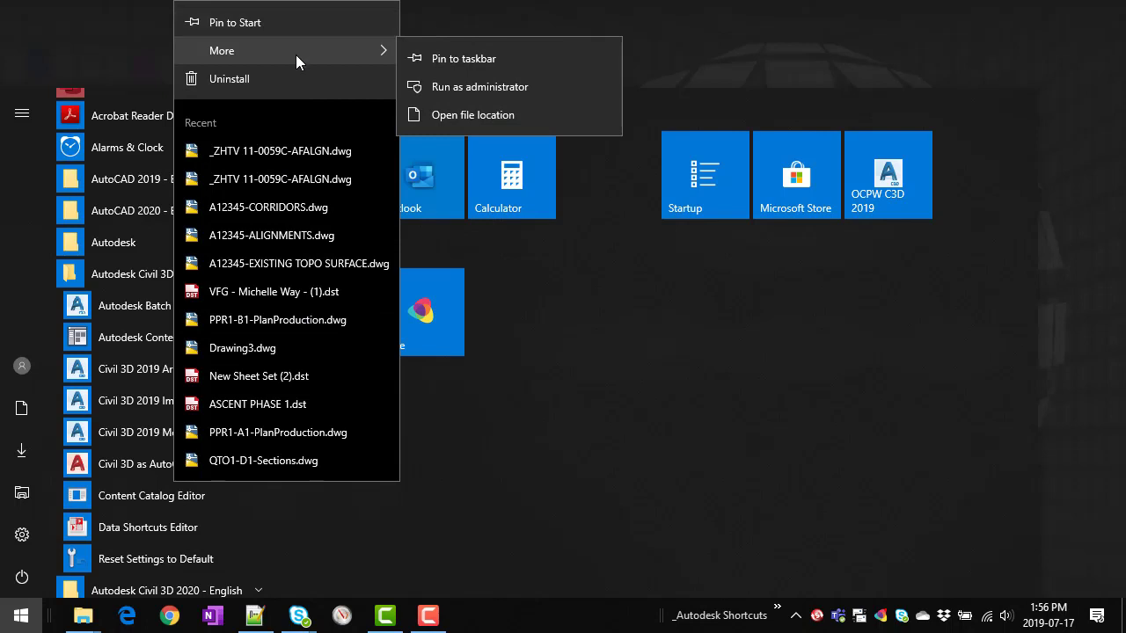
left_click(472, 113)
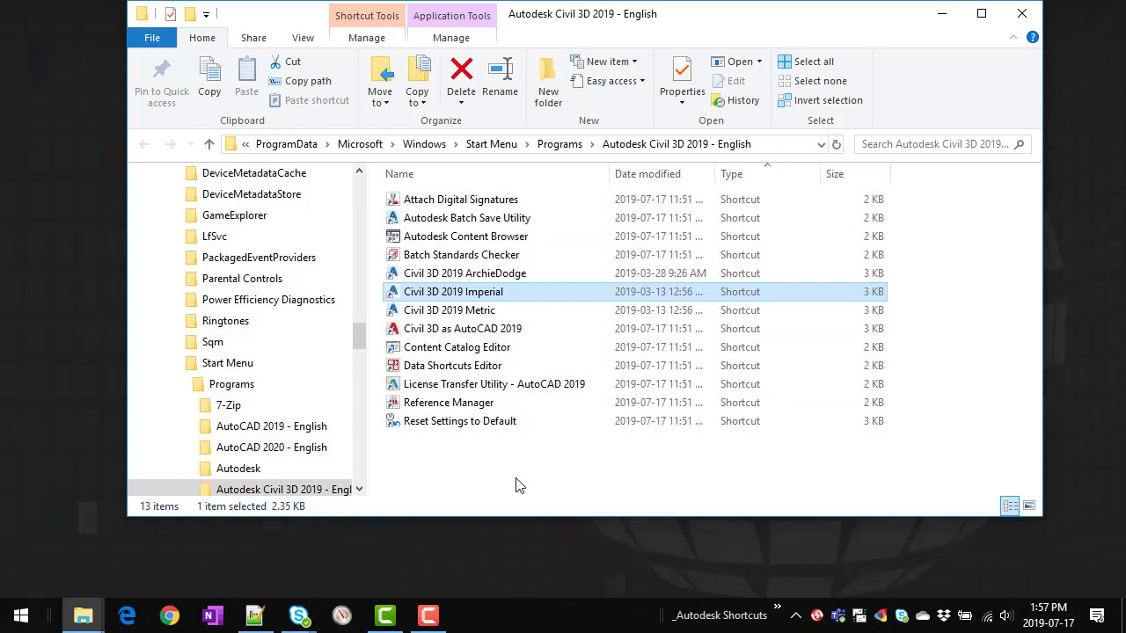
Step: Duplicate the Civil 3D 2019 Imperial shortcut in the same folder, granting administrator permission for the copy
left_click(487, 309)
left_click(486, 299)
left_click(461, 475)
key("ctrl+v")
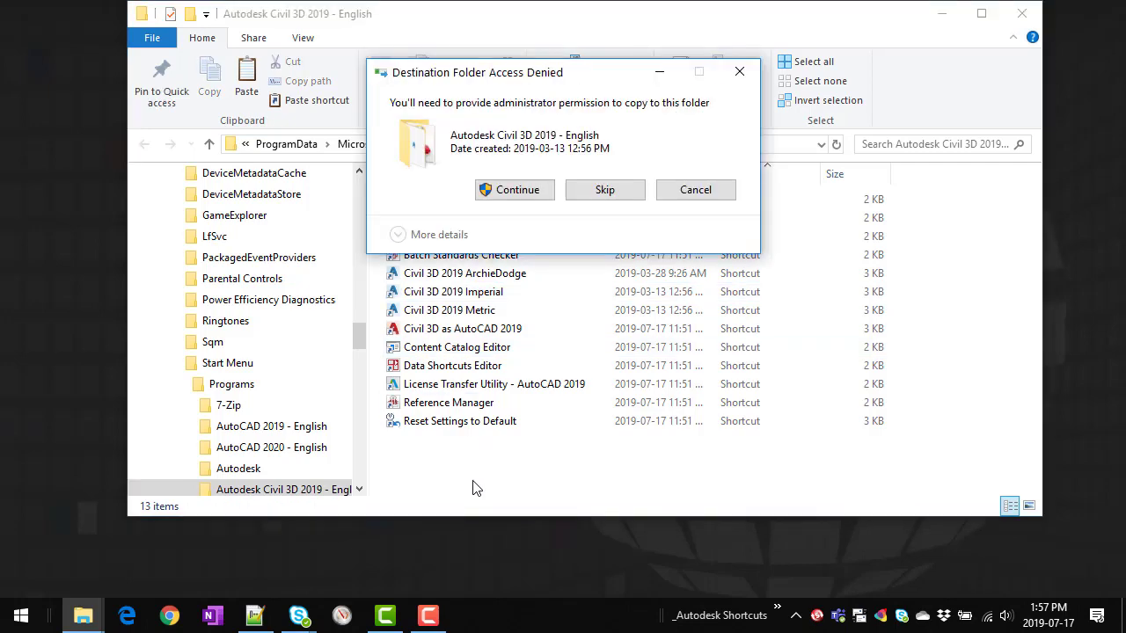
left_click(514, 202)
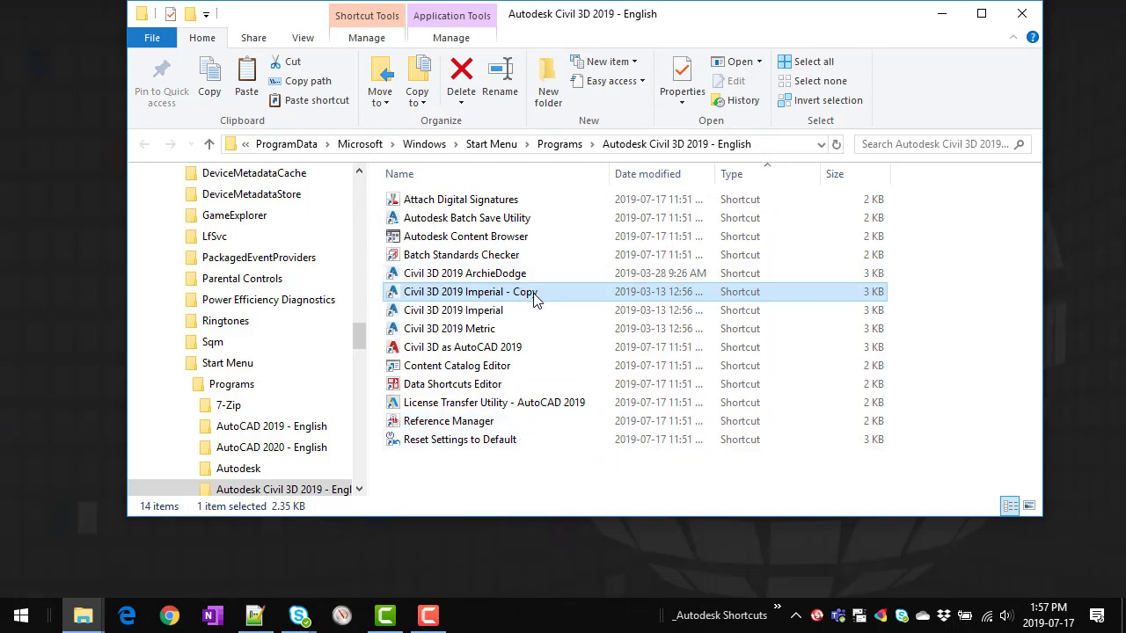
Step: Rename the copied shortcut to Civil 3D 2019 PersonalSupport, granting administrator permission for the change
left_click(535, 297)
left_click_drag(537, 293, 466, 295)
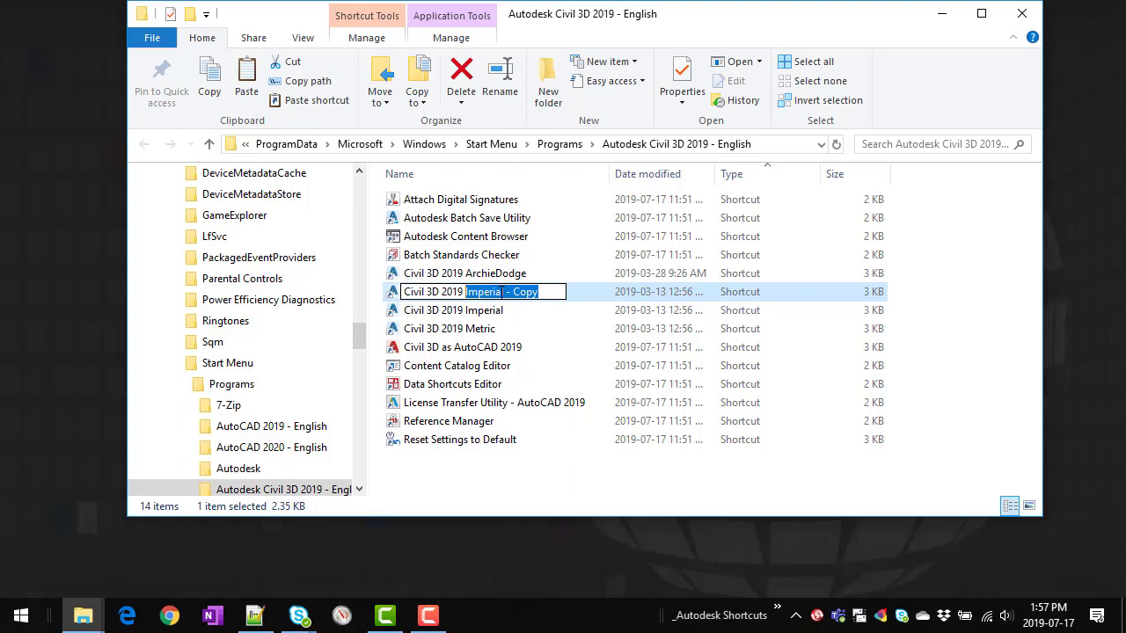
type("Person")
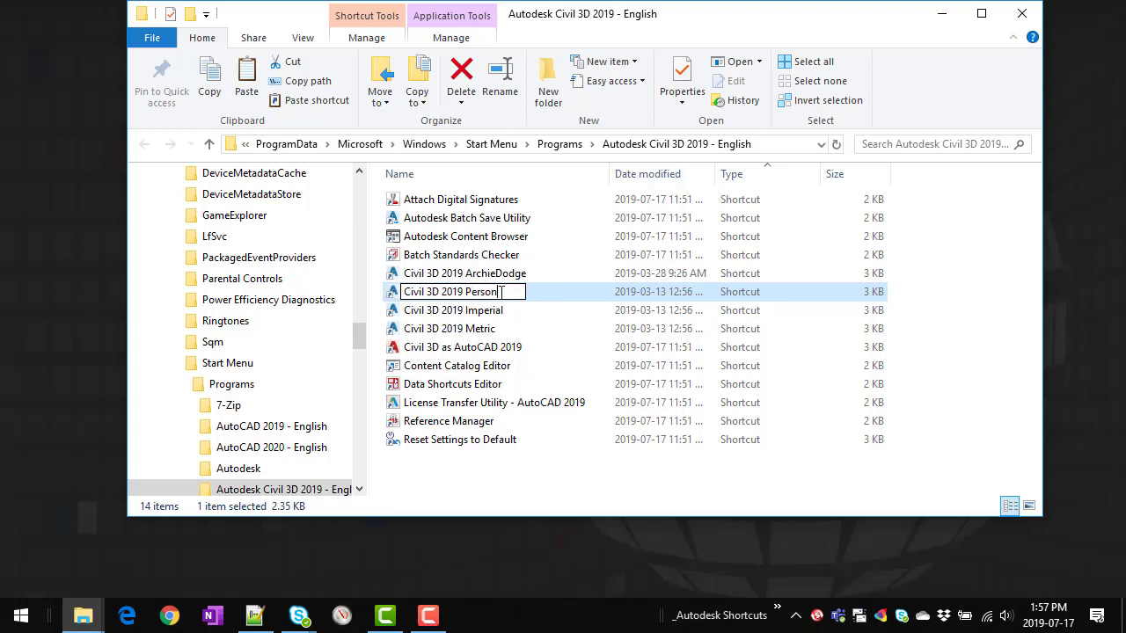
type("alSuppor")
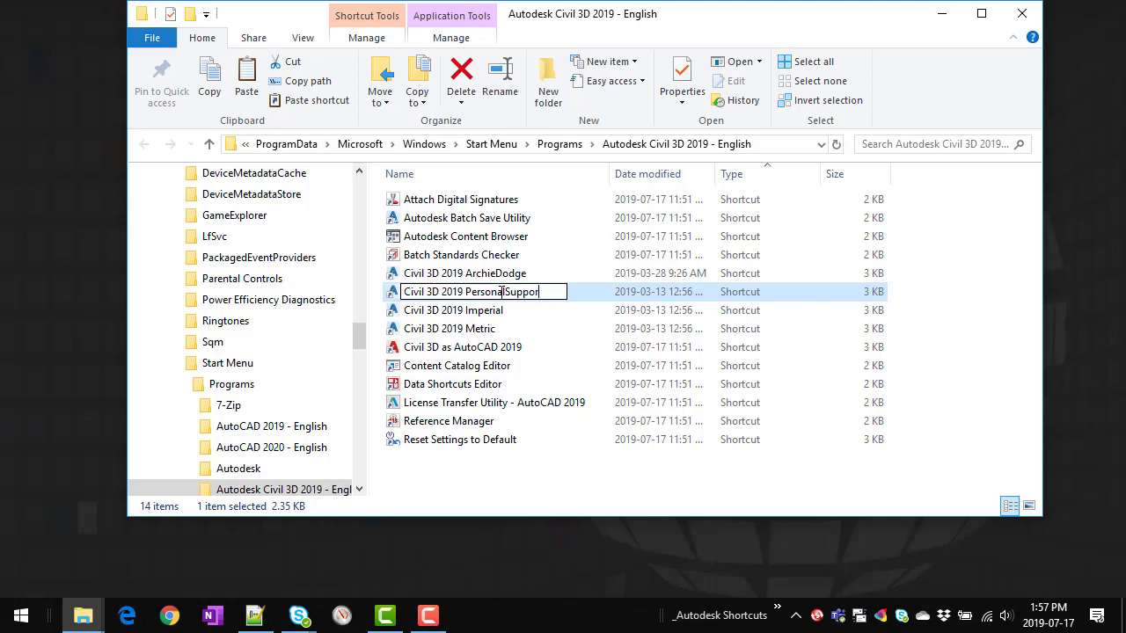
type("t")
left_click_drag(545, 292, 471, 291)
key("Return")
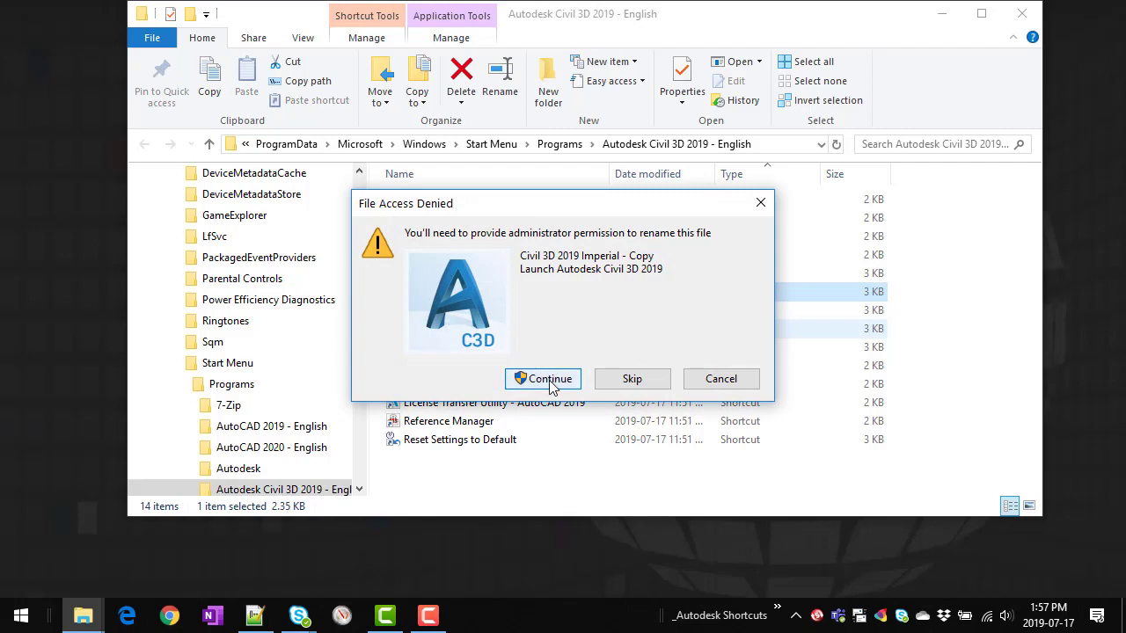
left_click(543, 379)
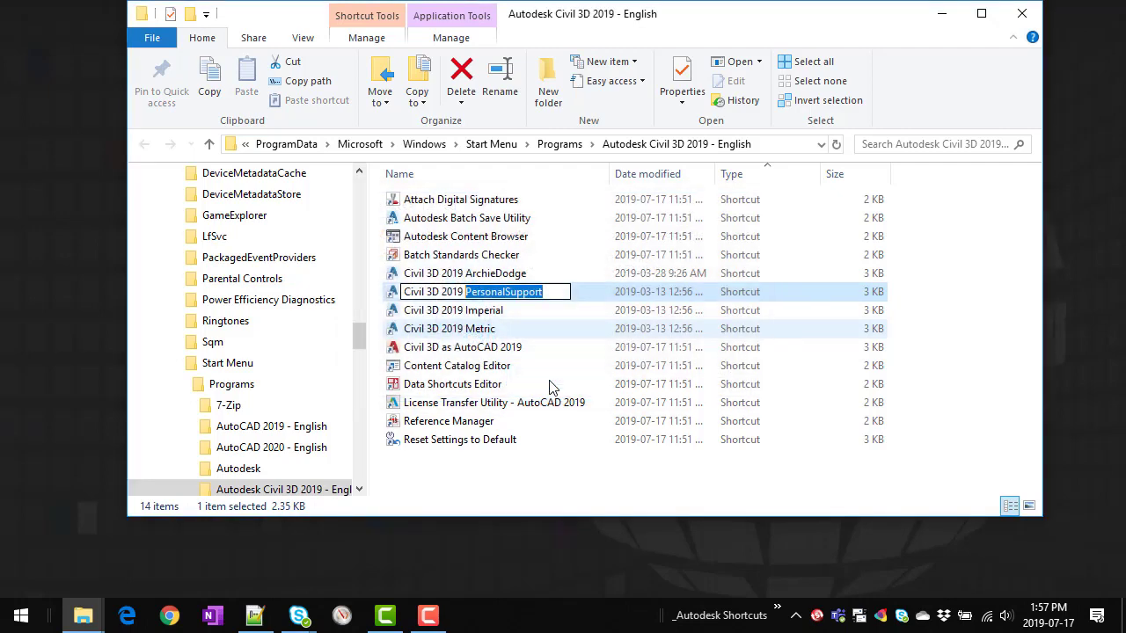
key("Return")
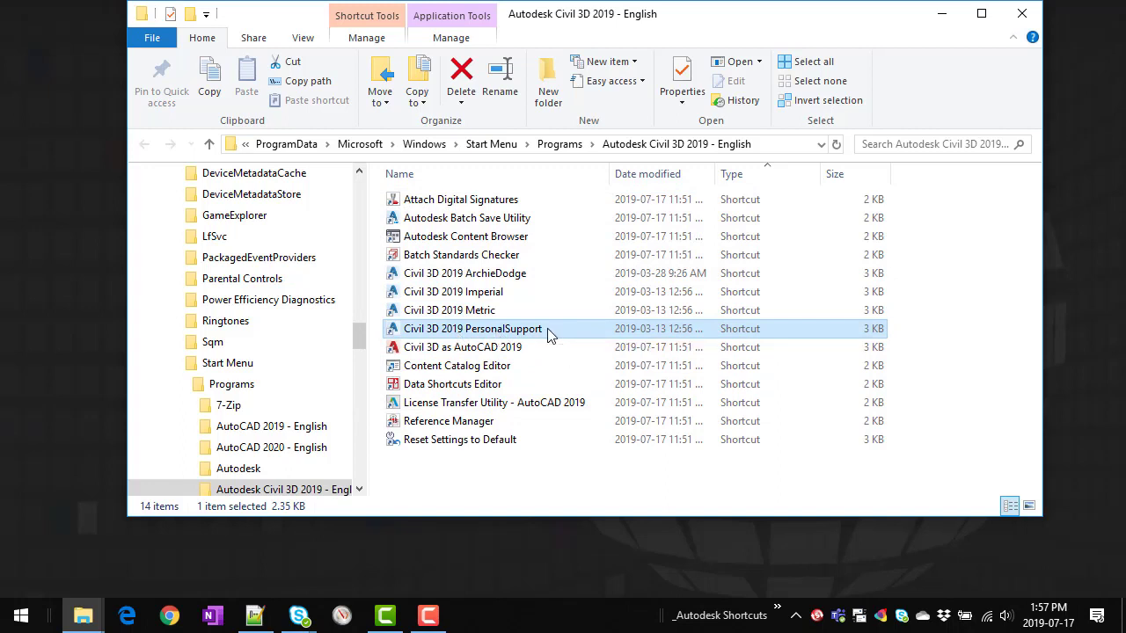
Step: Replace the <<C3D_Imperial>> profile in the Civil 3D 2019 PersonalSupport shortcut's target with PersonalSupport, granting administrator permission for the change
right_click(546, 330)
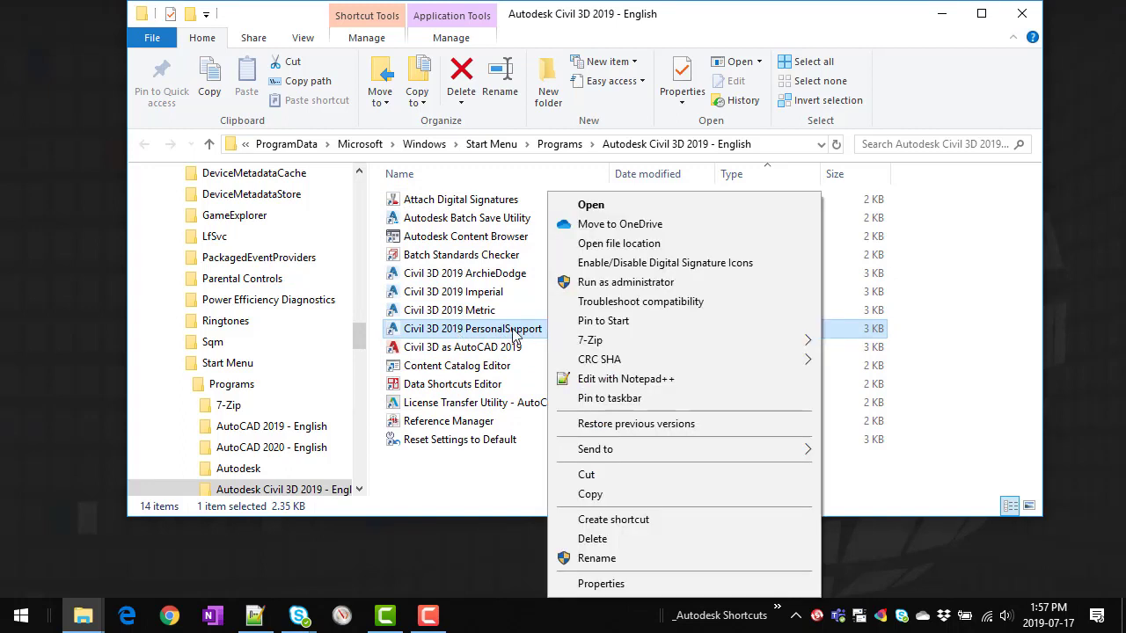
left_click(602, 583)
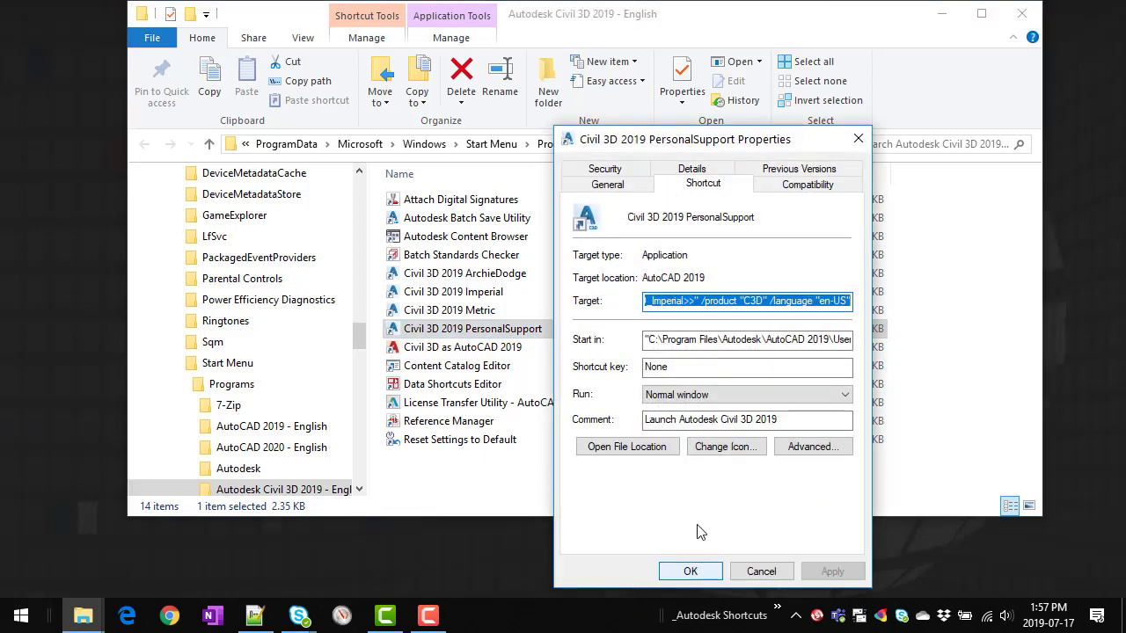
left_click(652, 300)
key("shift+Home")
left_click(679, 303)
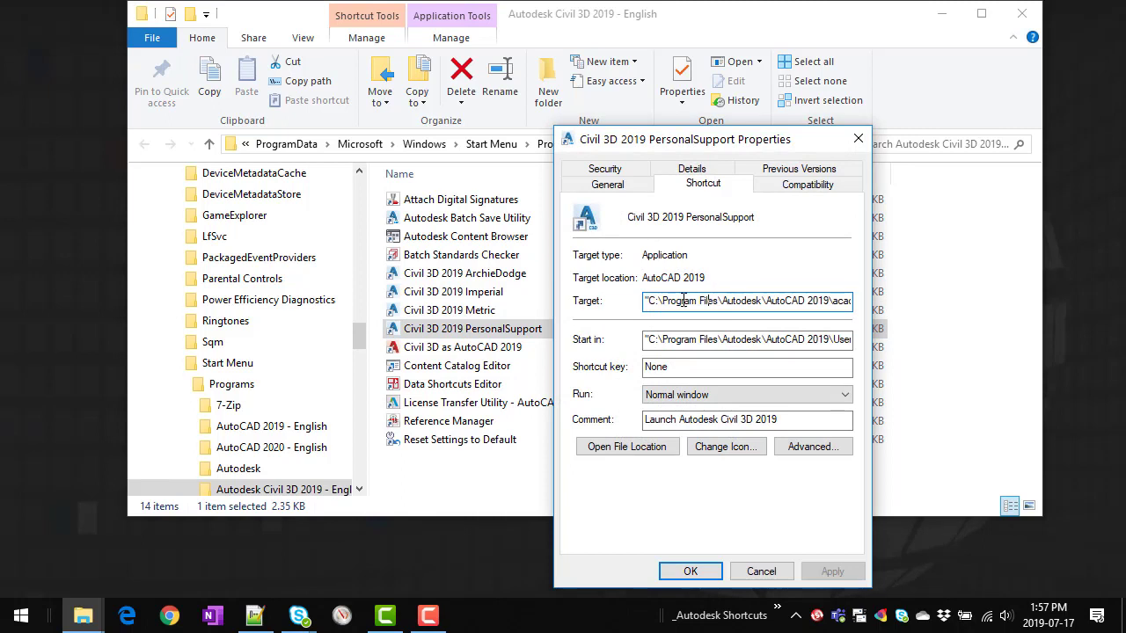
key("Right")
key("Right")
key("Right")
key("Right")
key("Right")
key("Right")
key("Right")
key("Right")
key("Right")
key("Right")
key("Right")
key("Right")
key("Right")
key("Right")
key("Right")
key("Right")
key("Right")
key("Right")
key("Right")
key("Right")
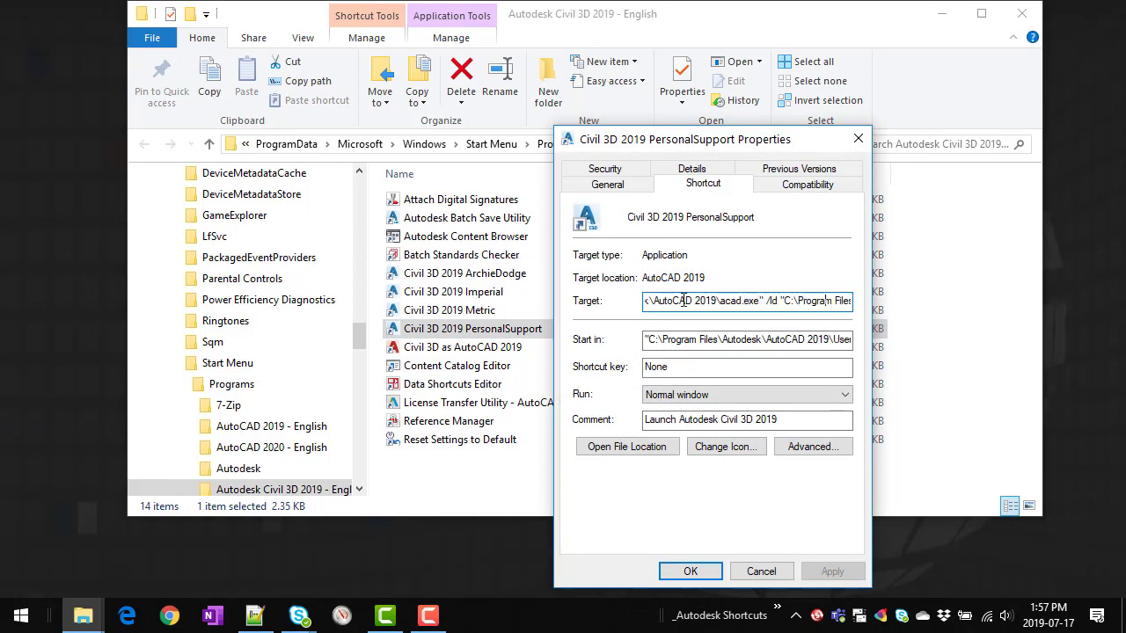
key("Right")
key("Right")
key("Right")
key("Right")
key("Right")
key("Right")
key("Right")
key("Right")
key("Right")
key("Right")
key("Right")
key("Right")
key("Right")
key("Right")
key("Right")
key("Right")
key("Right")
key("Right")
key("Right")
key("Right")
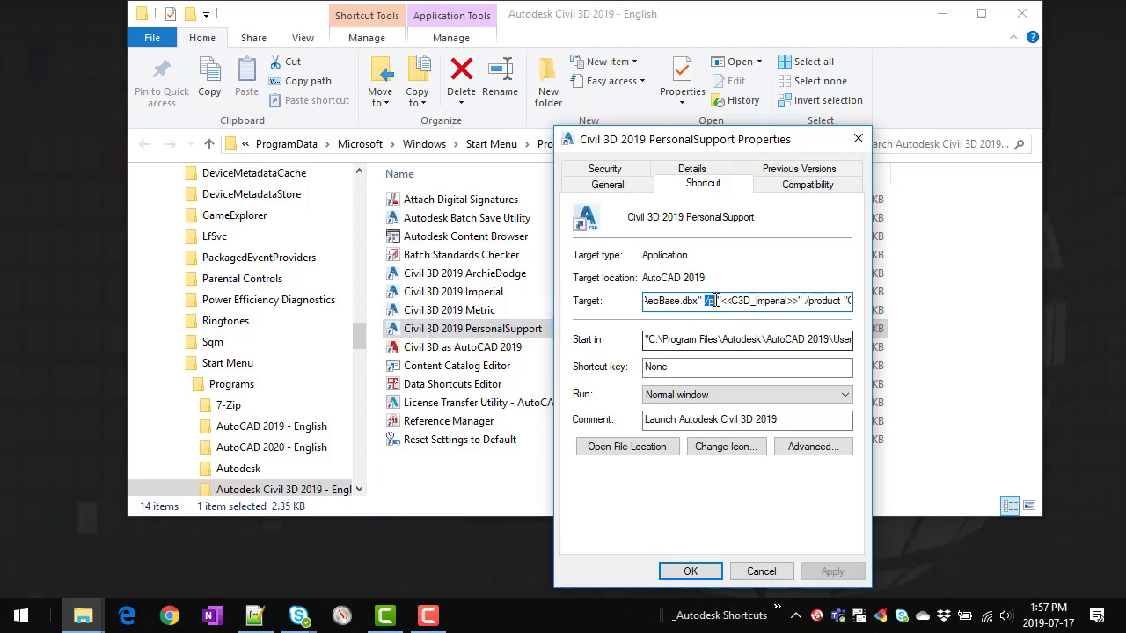
left_click_drag(799, 301, 727, 304)
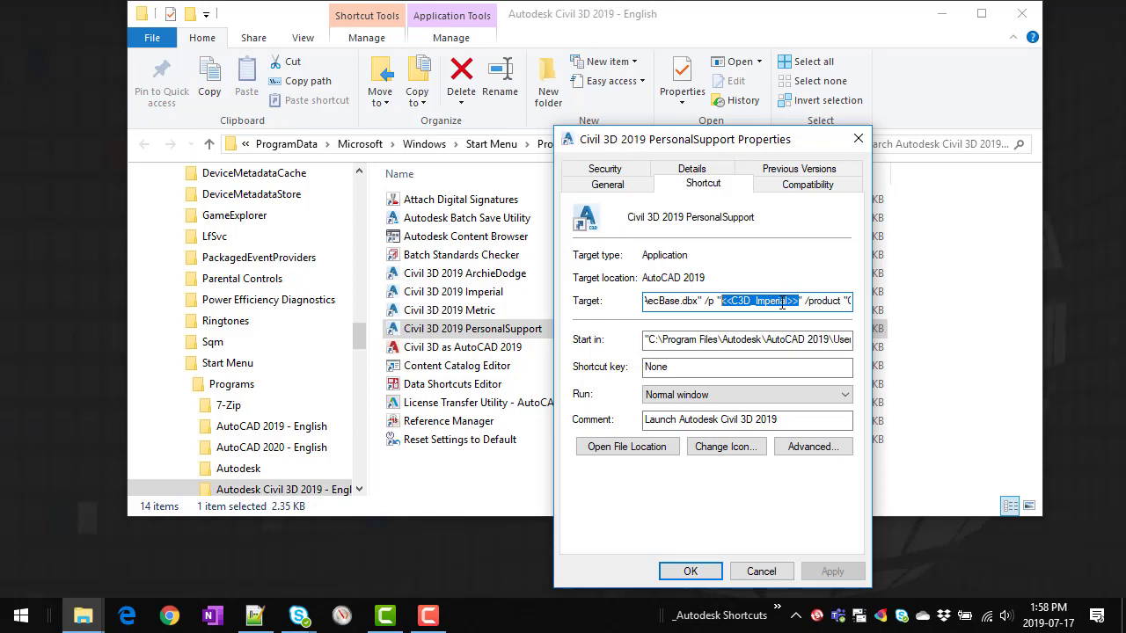
key("ctrl+v")
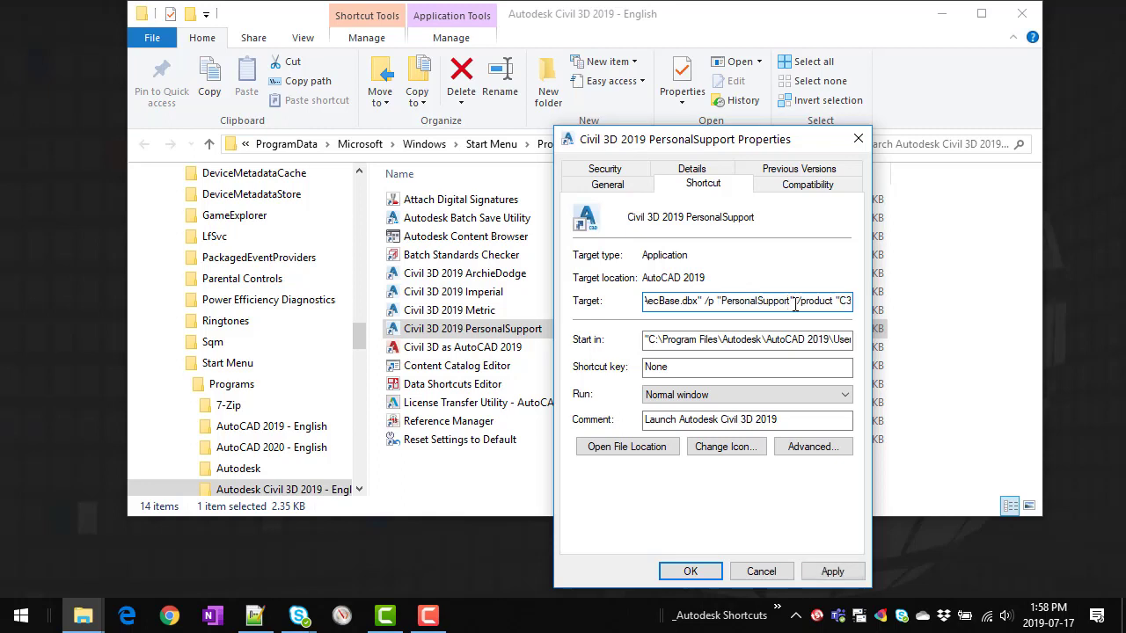
left_click(690, 572)
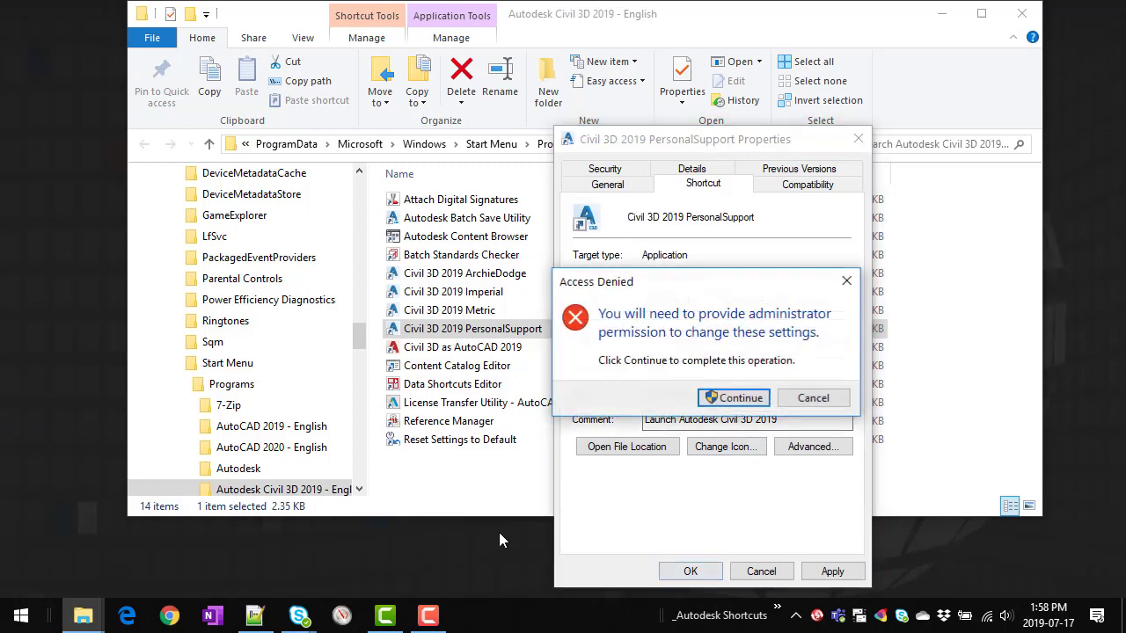
left_click(733, 397)
left_click(691, 570)
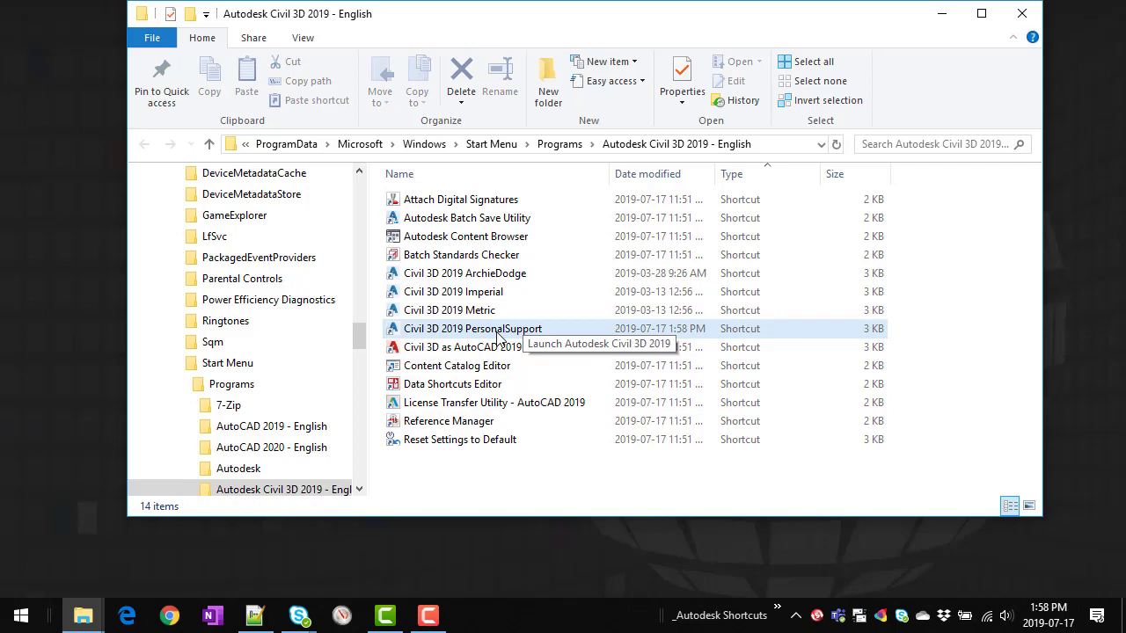
Step: Launch Civil 3D from the Civil 3D 2019 PersonalSupport shortcut and check which profile is current in Options
double_click(496, 334)
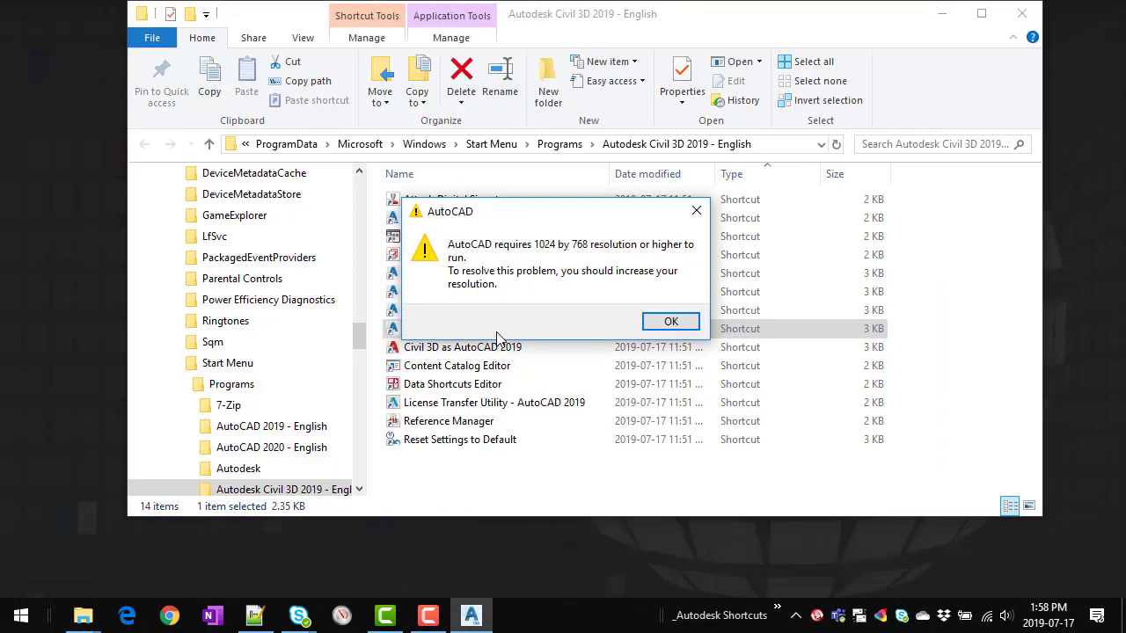
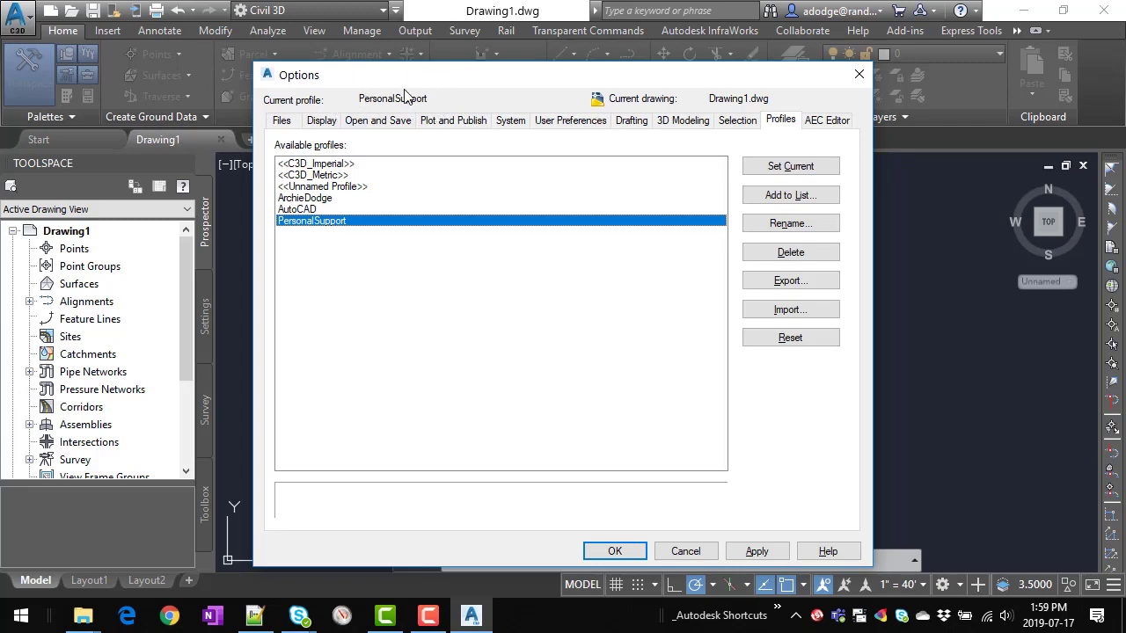
left_click(614, 551)
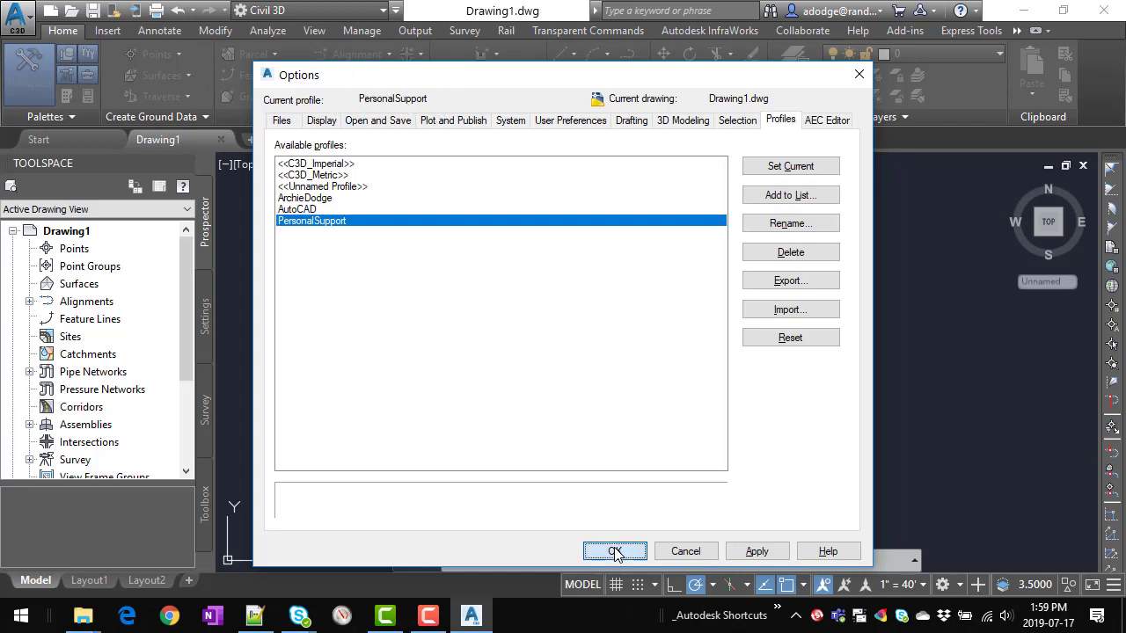
Step: Exit Civil 3D without saving the changes to Drawing1.dwg and close the shortcut folder window
left_click(1106, 9)
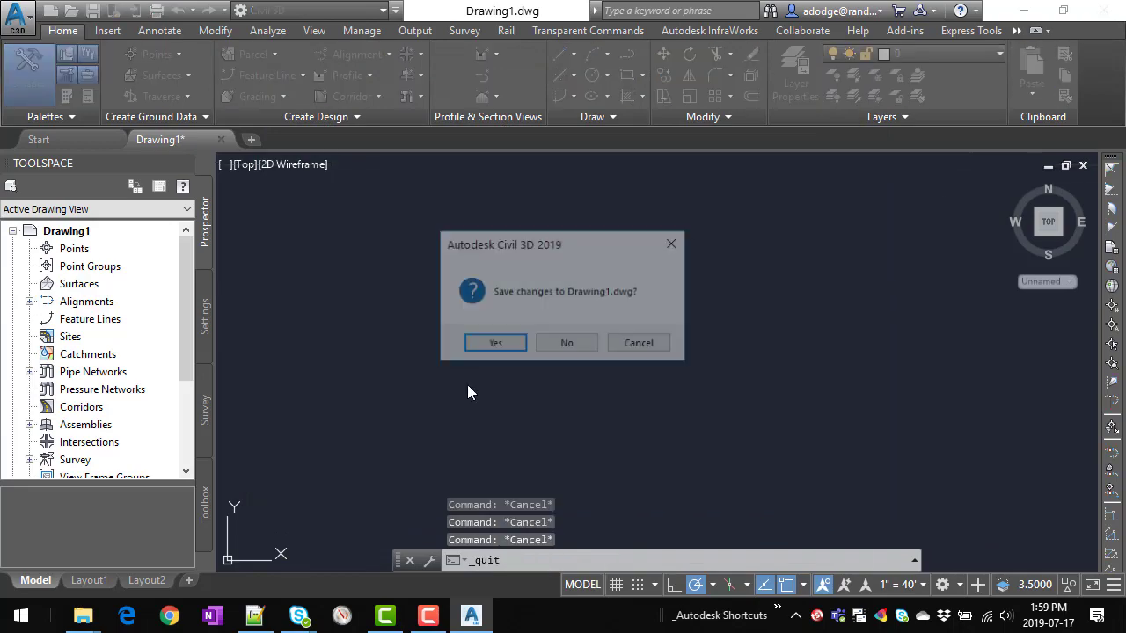
left_click(546, 349)
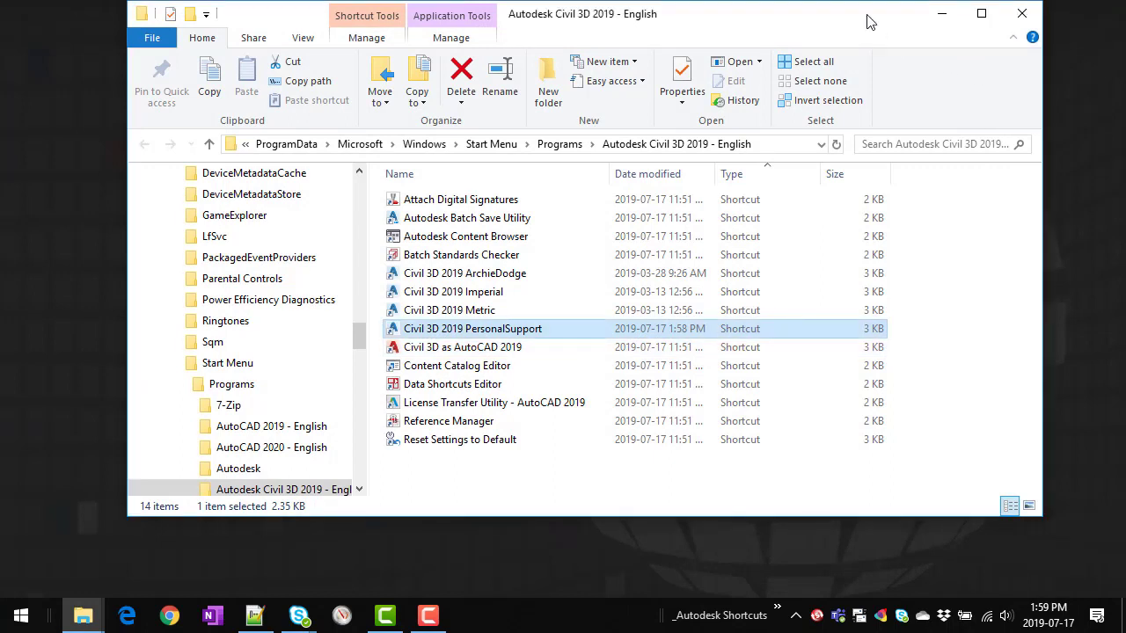
left_click(493, 292)
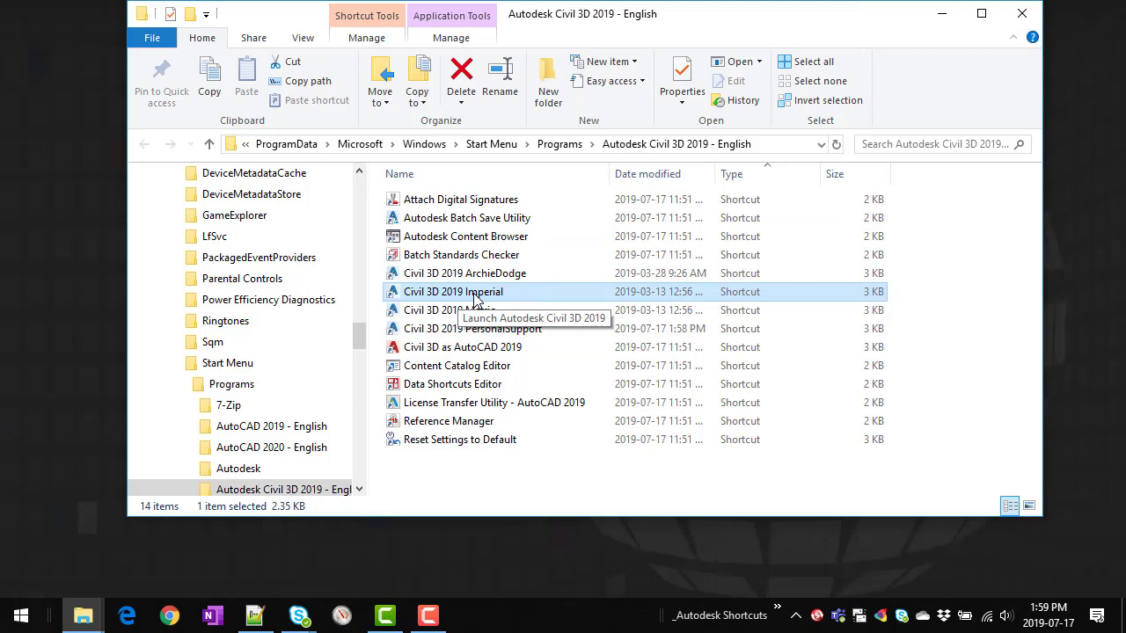
left_click(1021, 15)
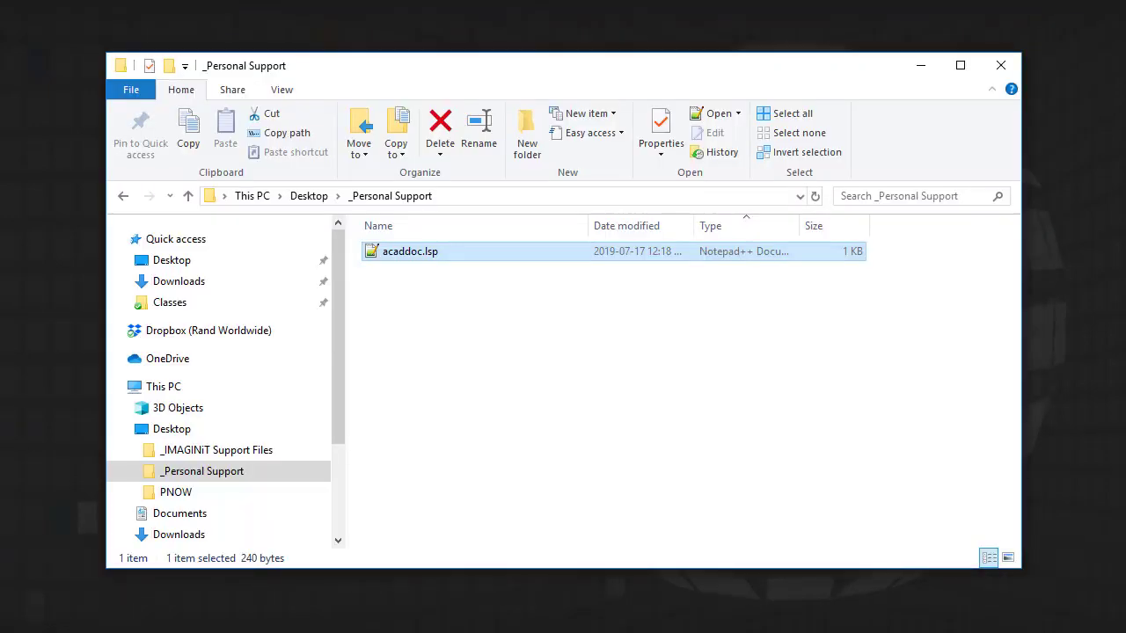
left_click(606, 330)
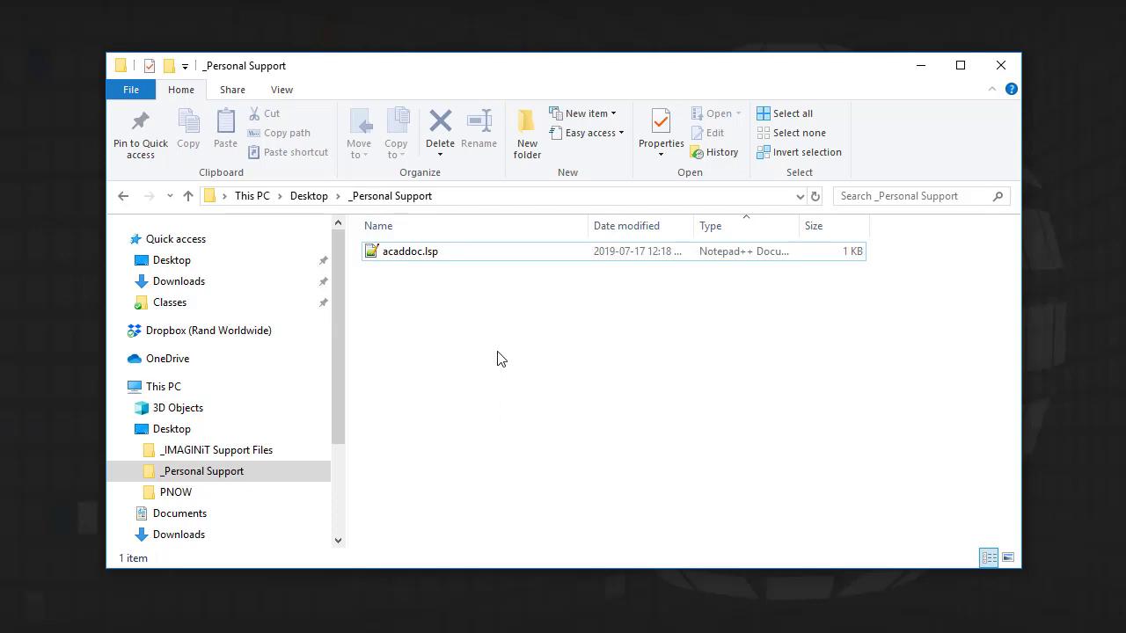
left_click(431, 255)
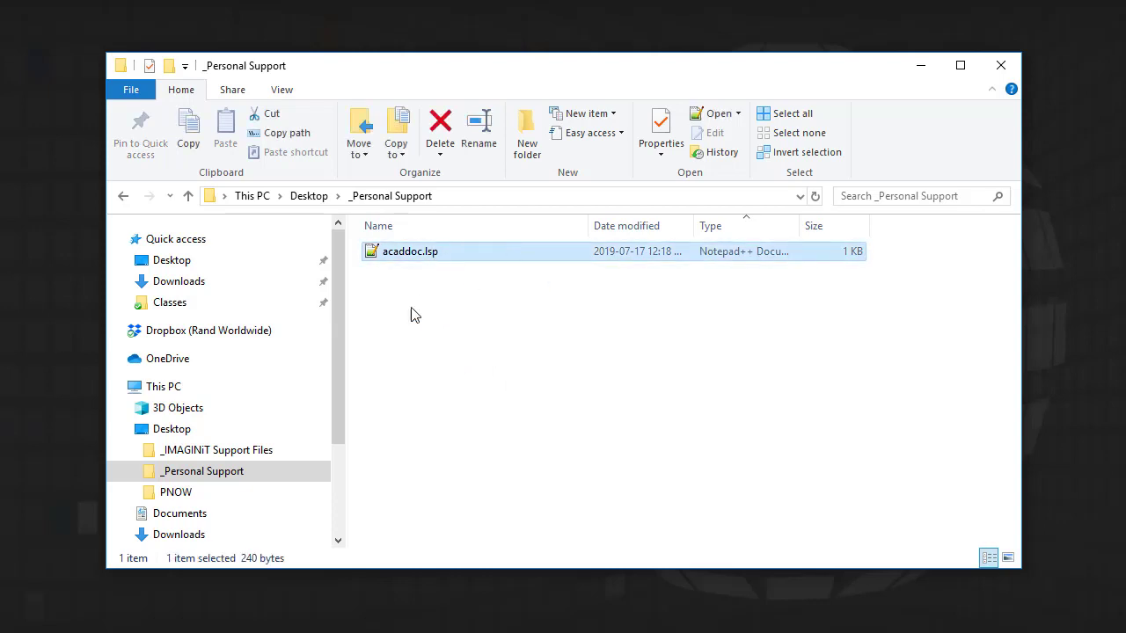
left_click(457, 381)
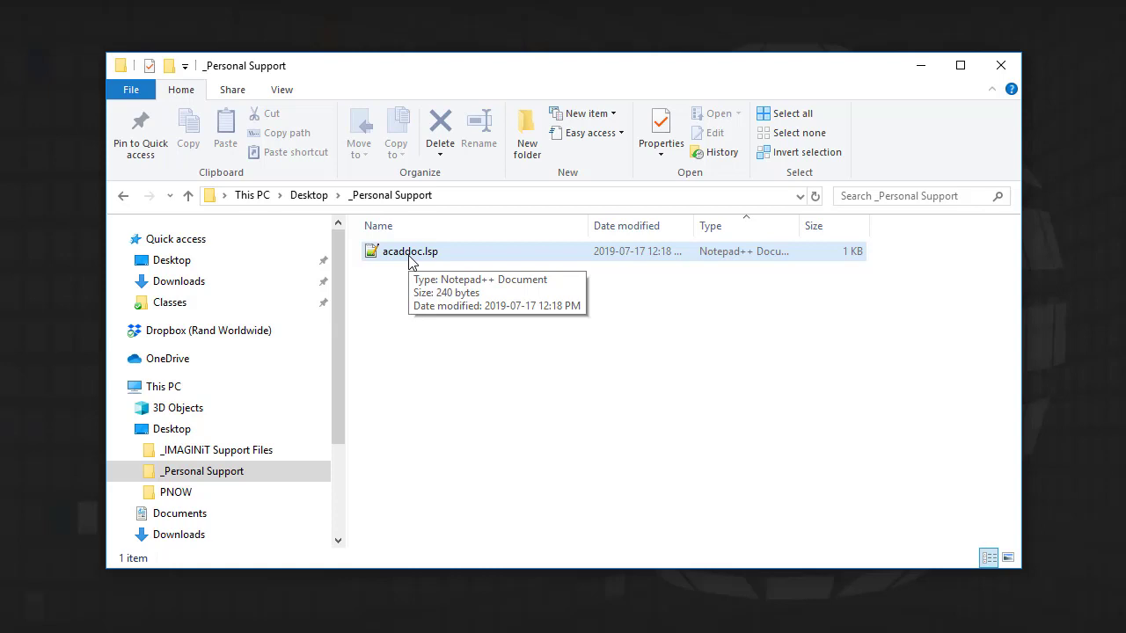
Step: Create a rich text document in the _Personal Support folder and try to rename it, extension included, to acaddoc.lsp
right_click(412, 327)
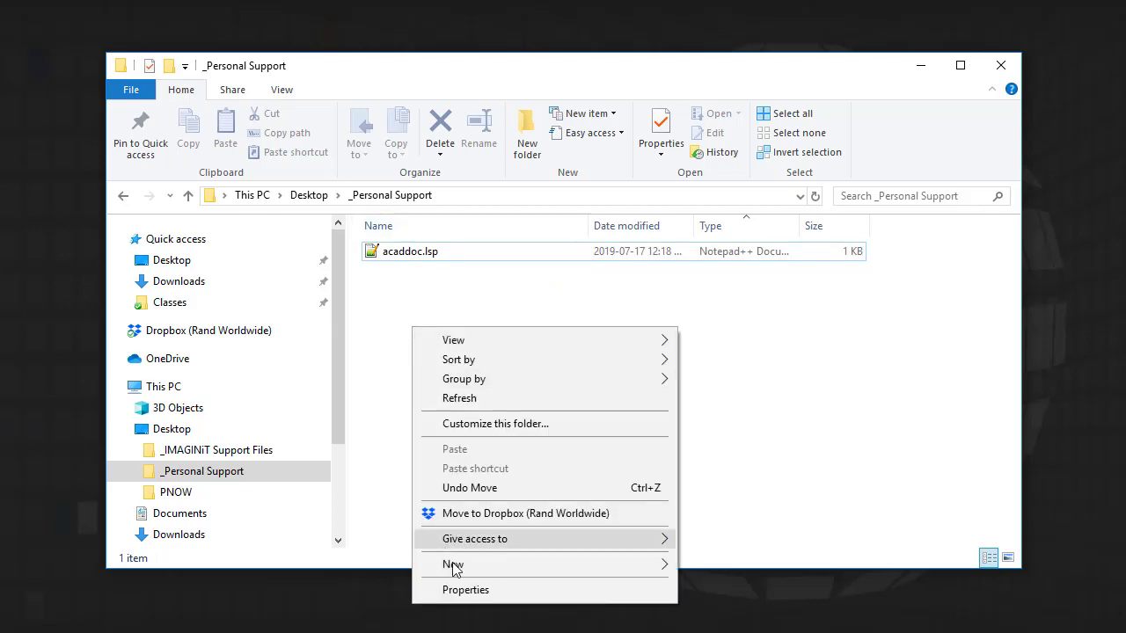
mouse_move(453, 569)
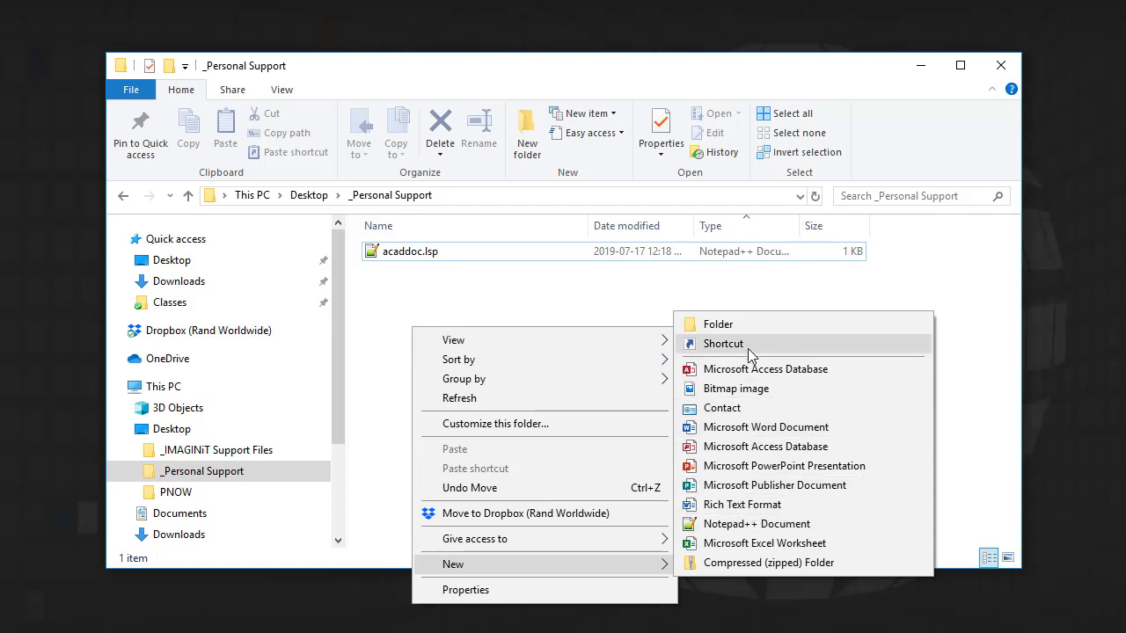
left_click(758, 505)
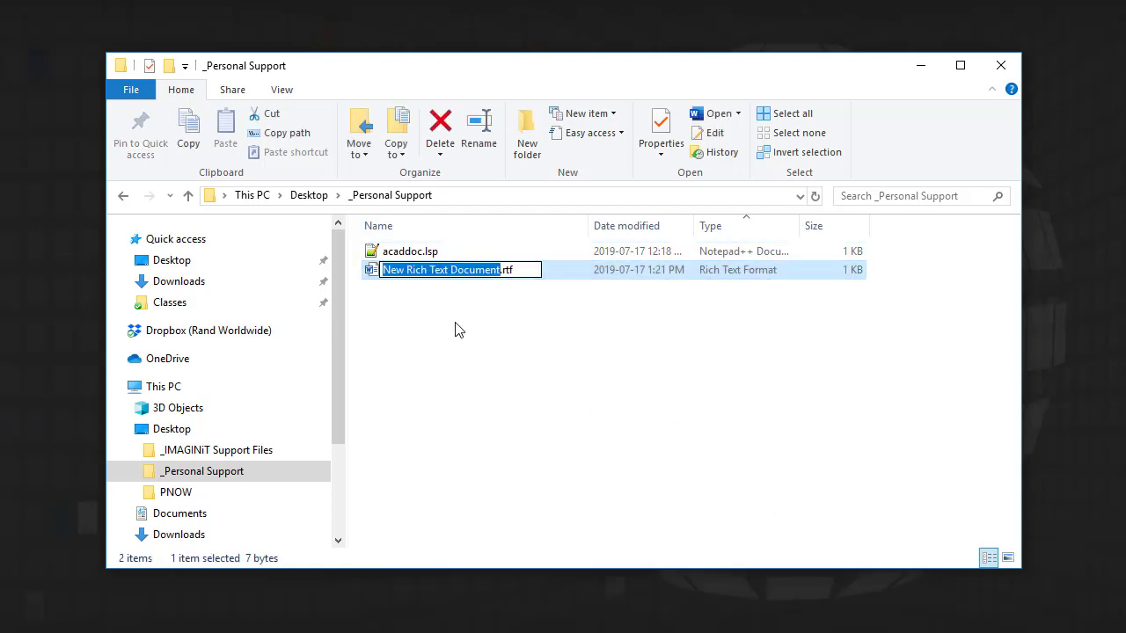
type("acad.doc")
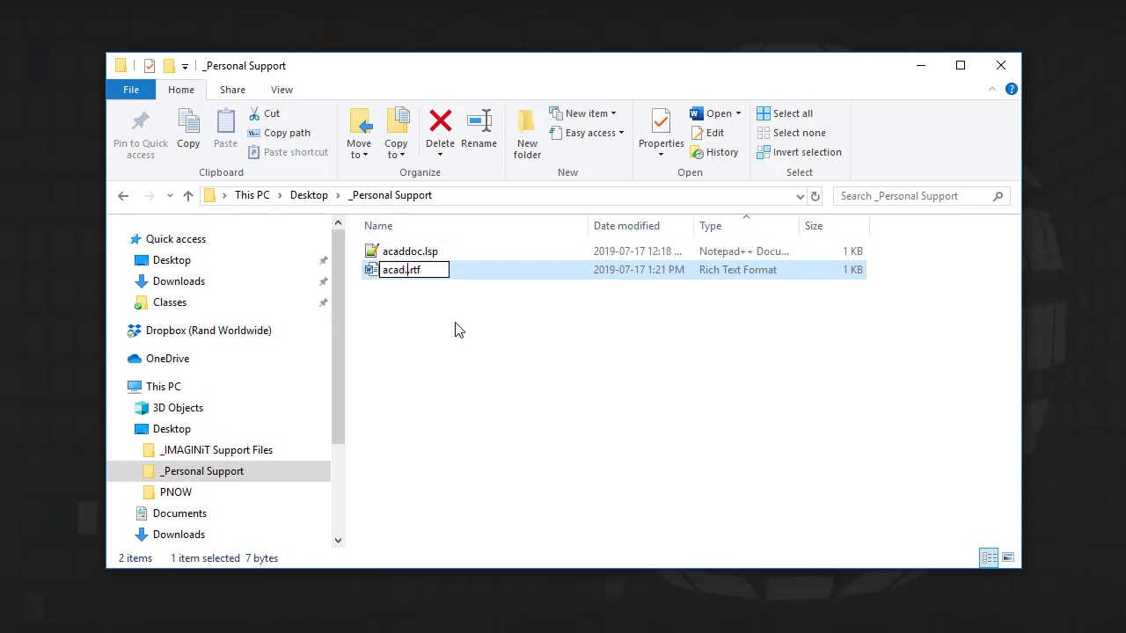
key("BackSpace")
key("BackSpace")
key("BackSpace")
key("BackSpace")
type("doc.lsp")
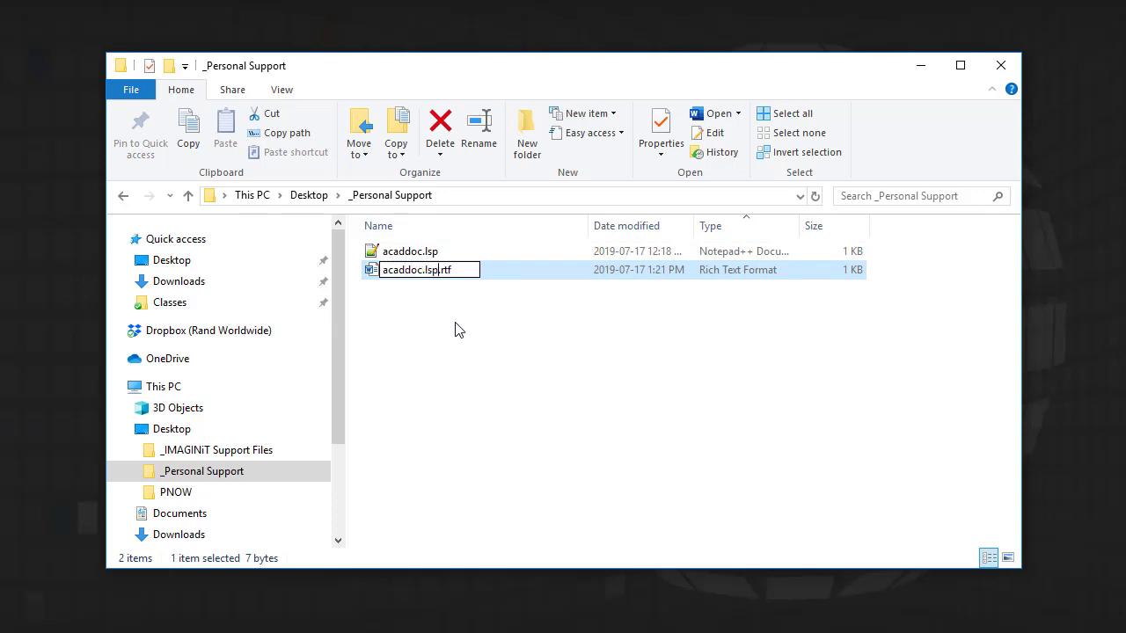
key("Delete")
key("Delete")
key("Delete")
key("Delete")
key("Escape")
Step: Delete New Rich Text Document.rtf from the _Personal Support folder
left_click(442, 289)
left_click(441, 273)
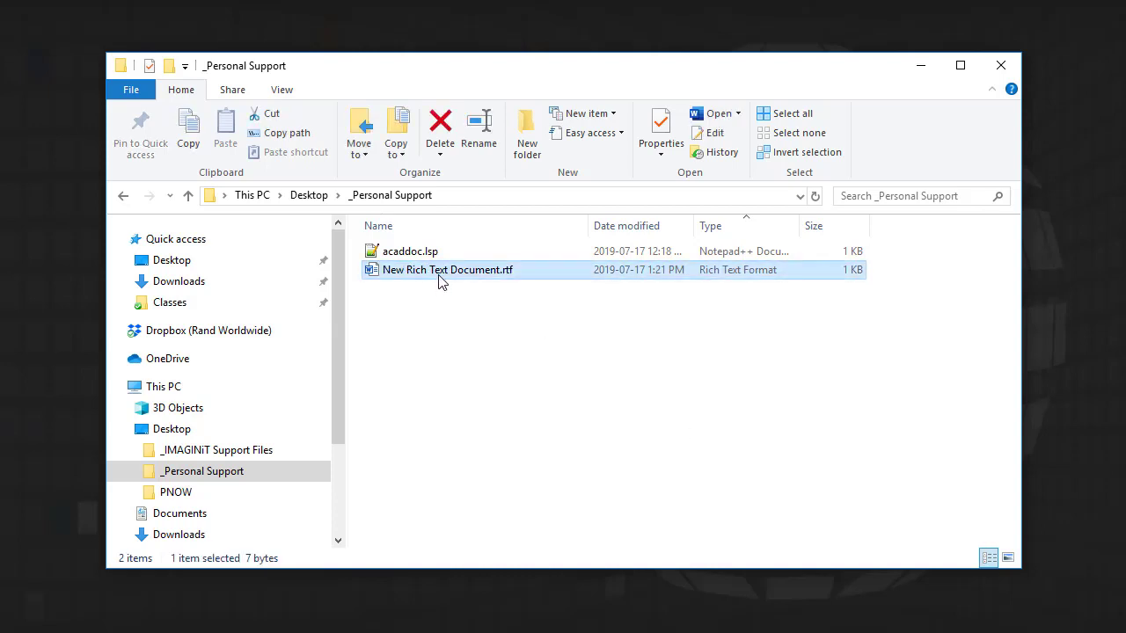
key("Delete")
left_click(420, 255)
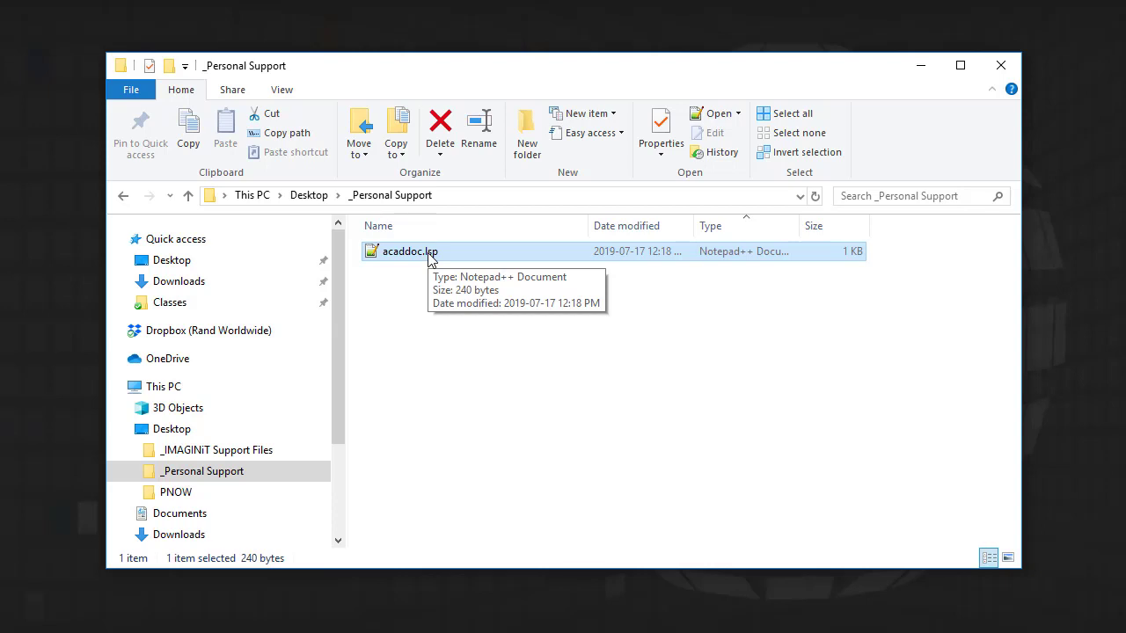
left_click(457, 359)
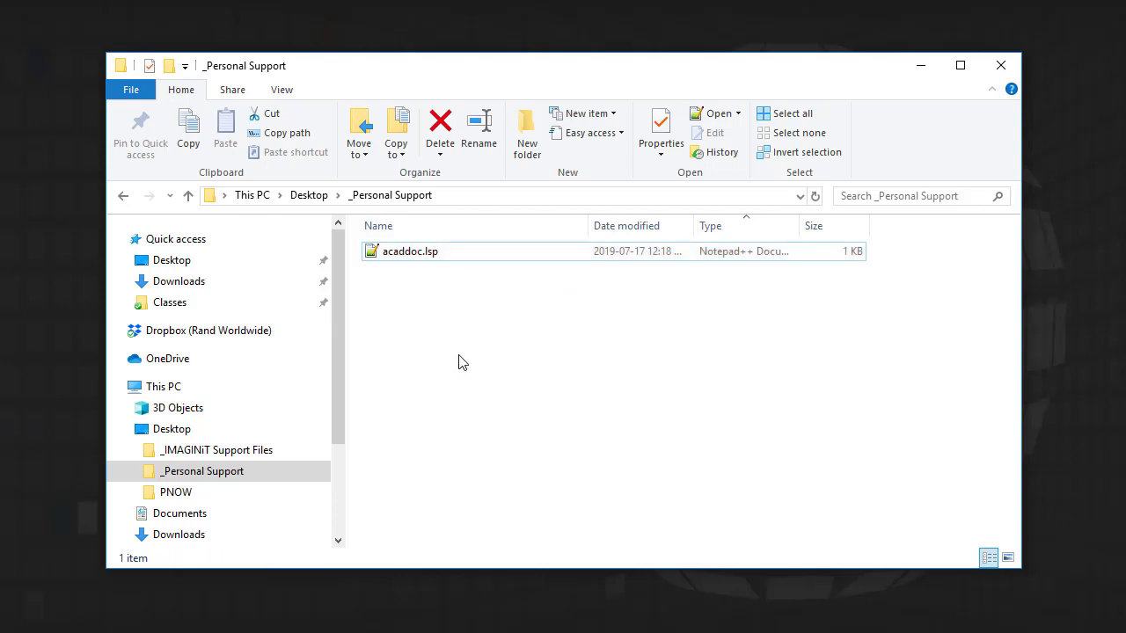
left_click(447, 254)
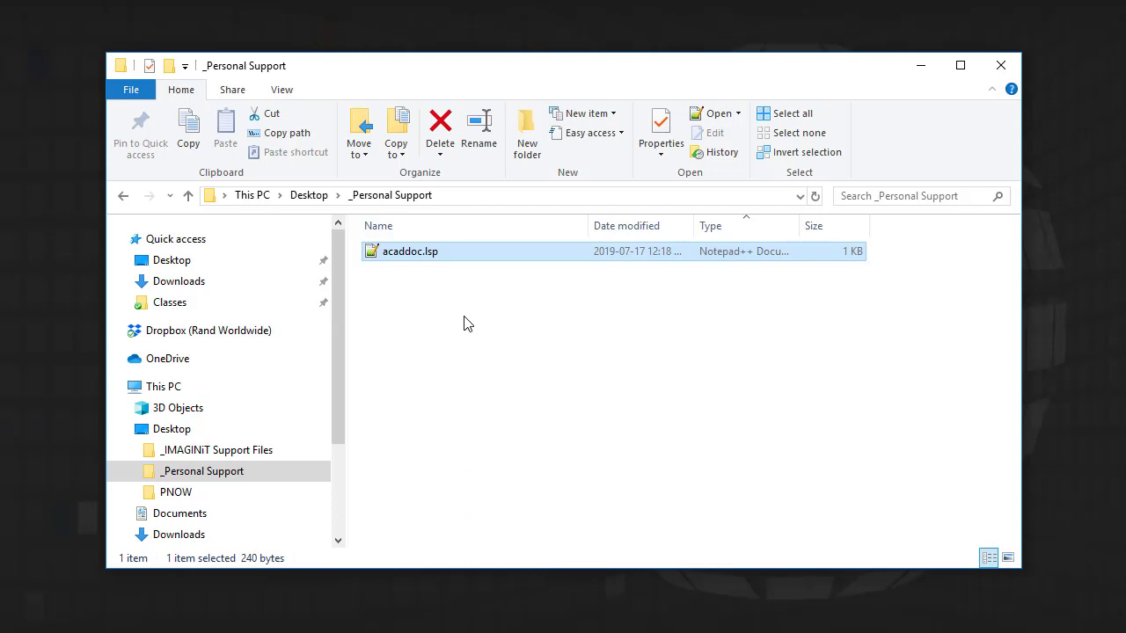
left_click(483, 307)
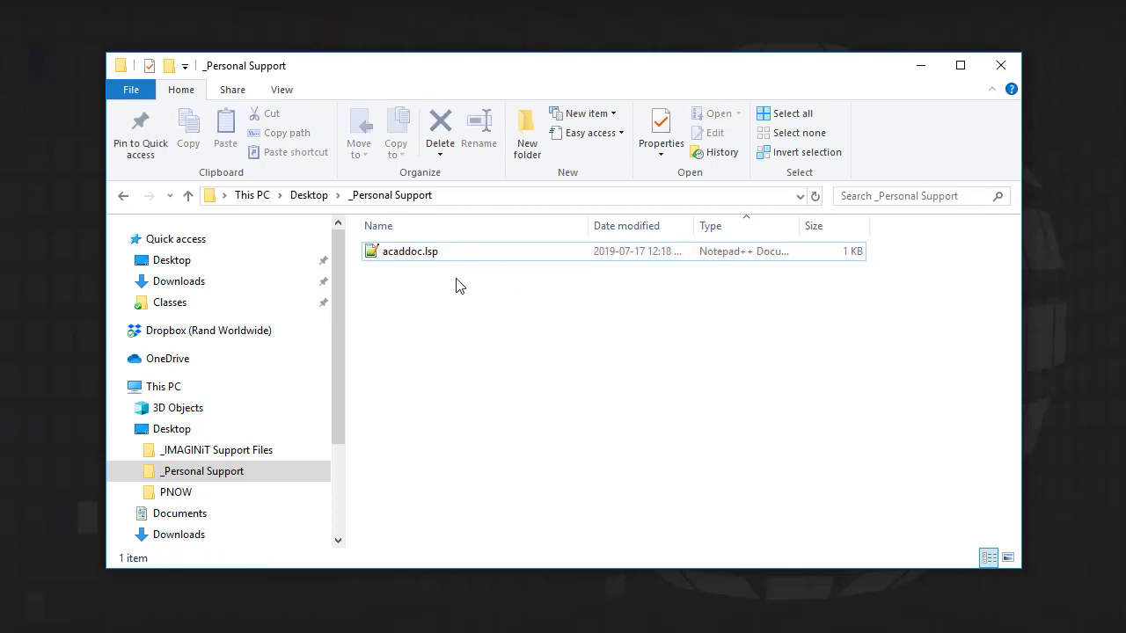
left_click(439, 251)
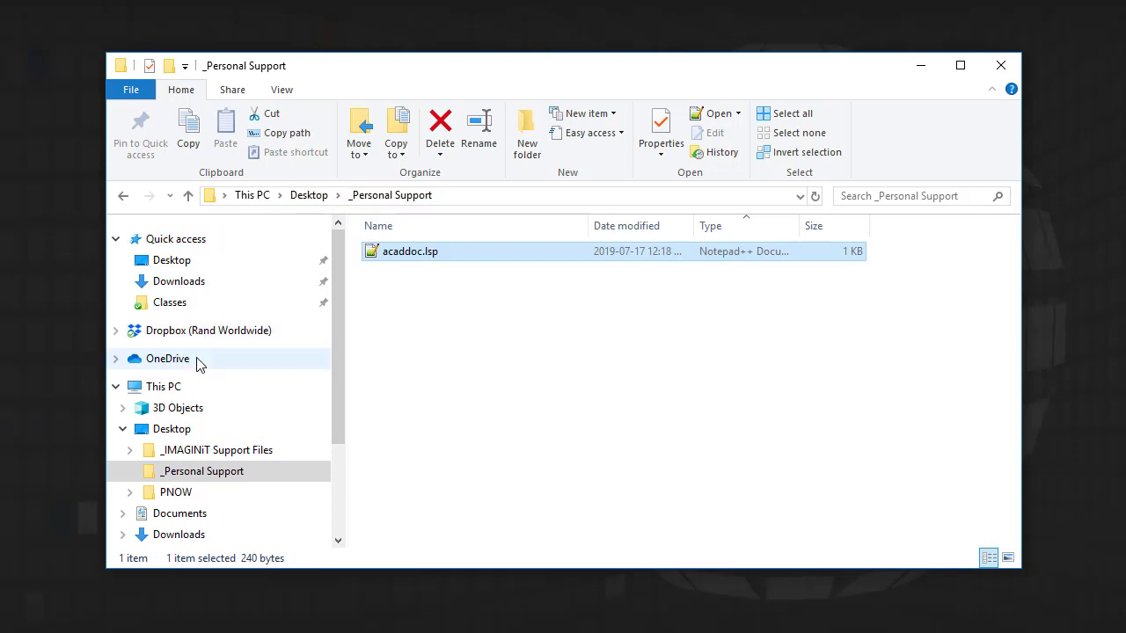
left_click(454, 310)
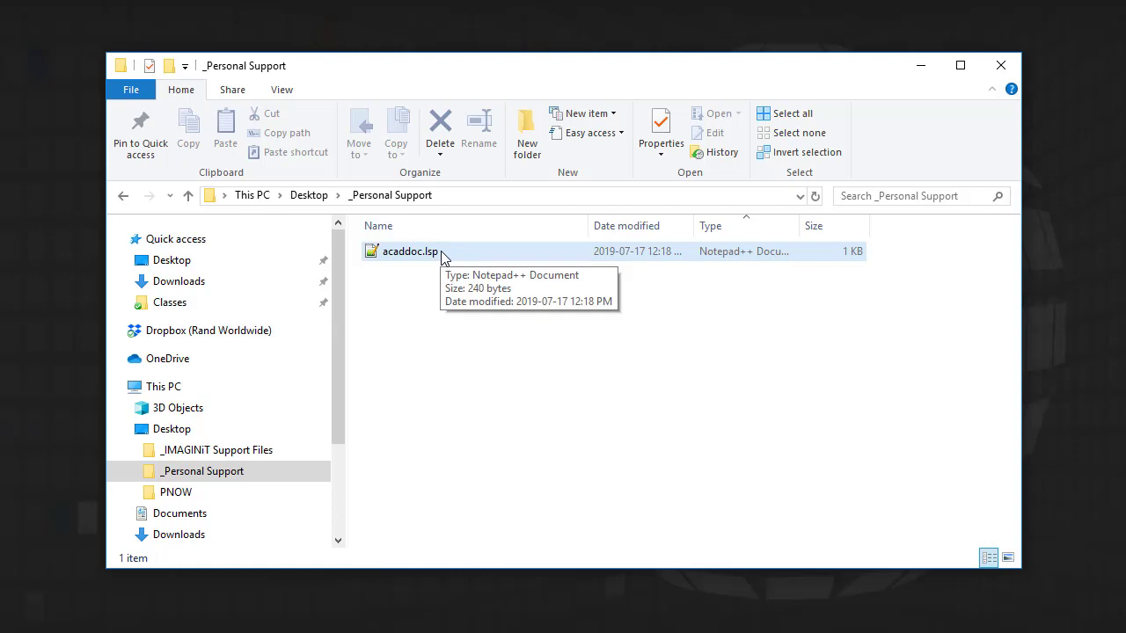
Step: Open acaddoc.lsp from the _Personal Support folder for editing in Notepad++
right_click(454, 252)
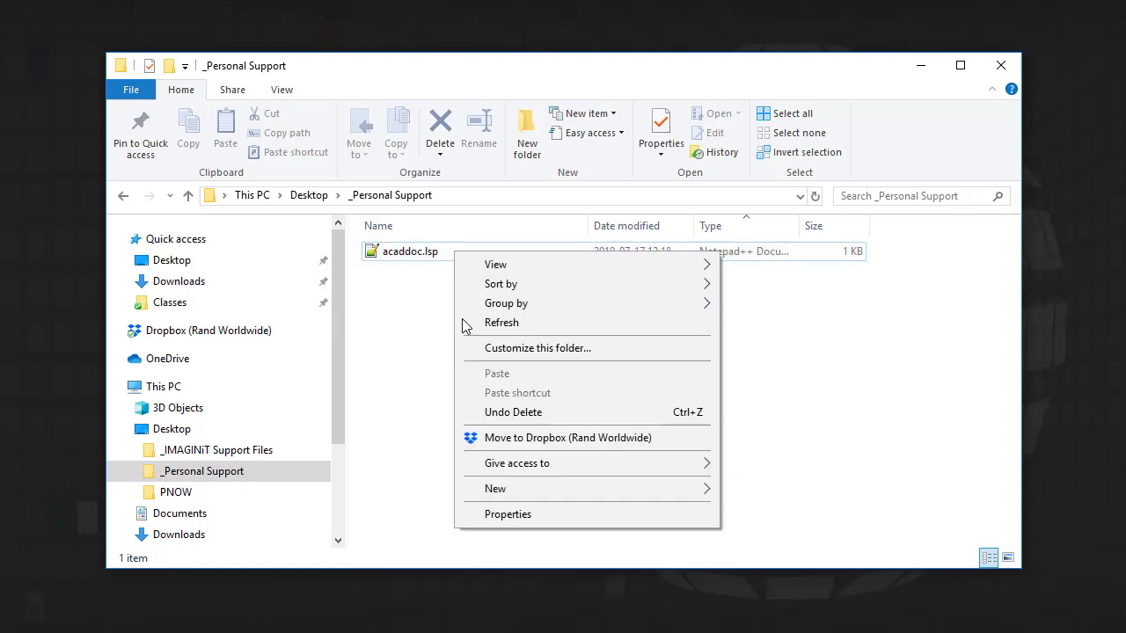
left_click(410, 338)
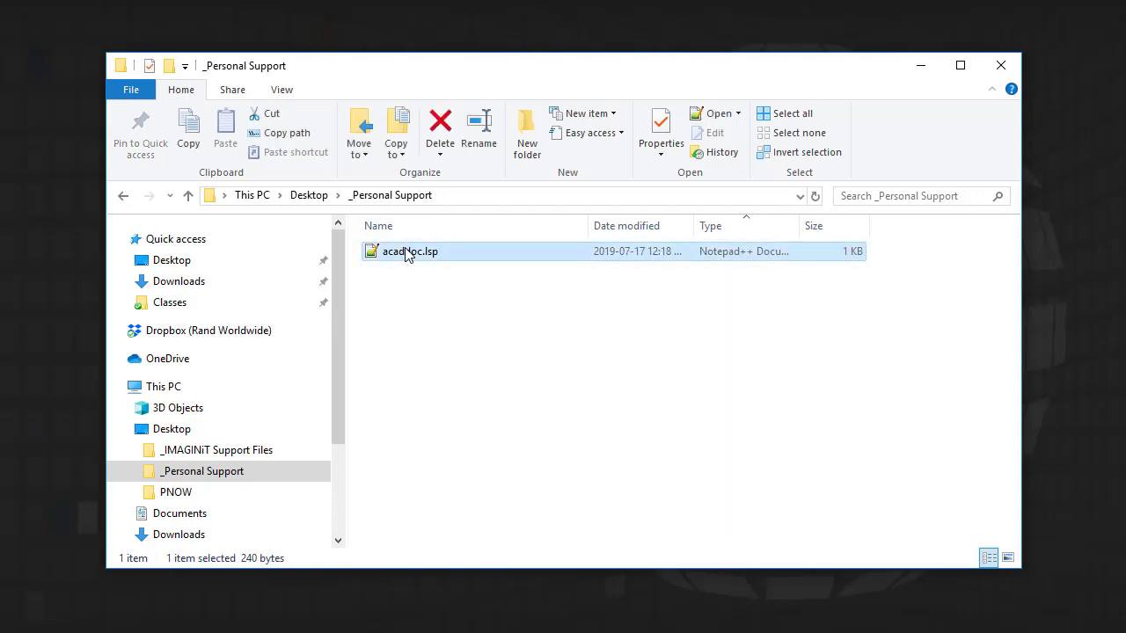
right_click(407, 252)
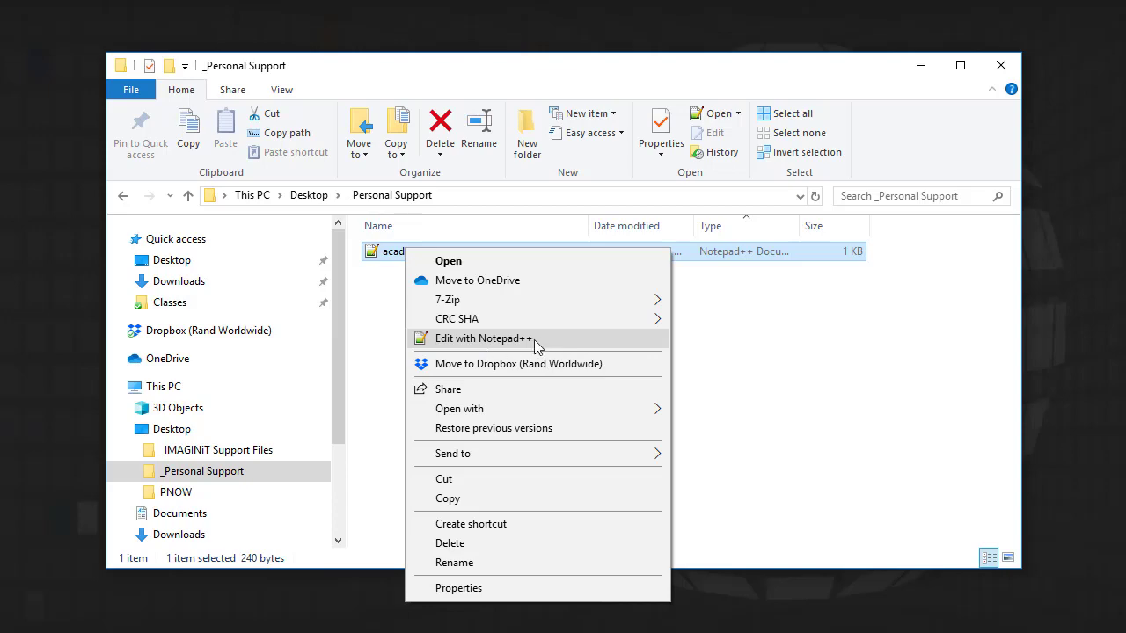
left_click(524, 340)
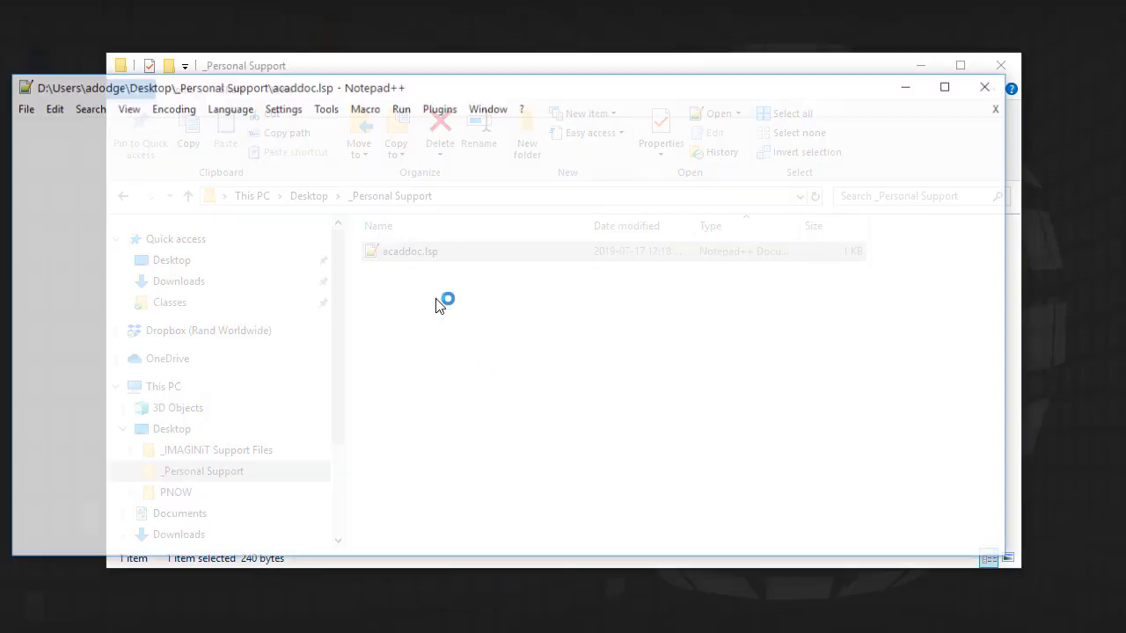
Step: Maximize the acaddoc.lsp window and examine the opening CMDECHO command and the comment that follows its semicolon
left_click(953, 88)
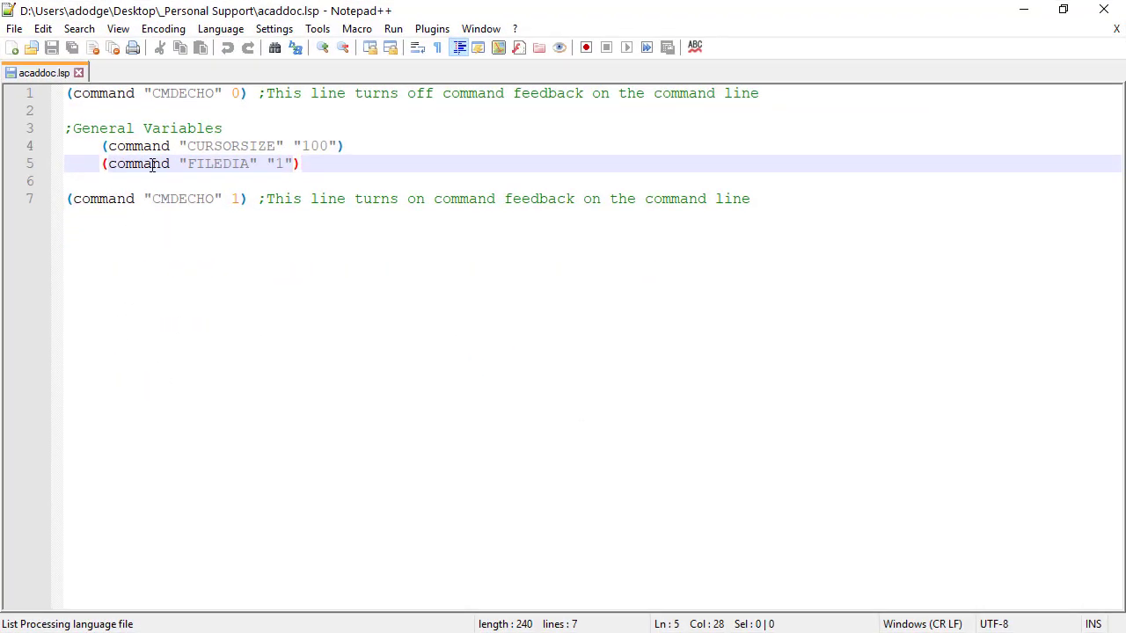
left_click_drag(248, 94, 40, 106)
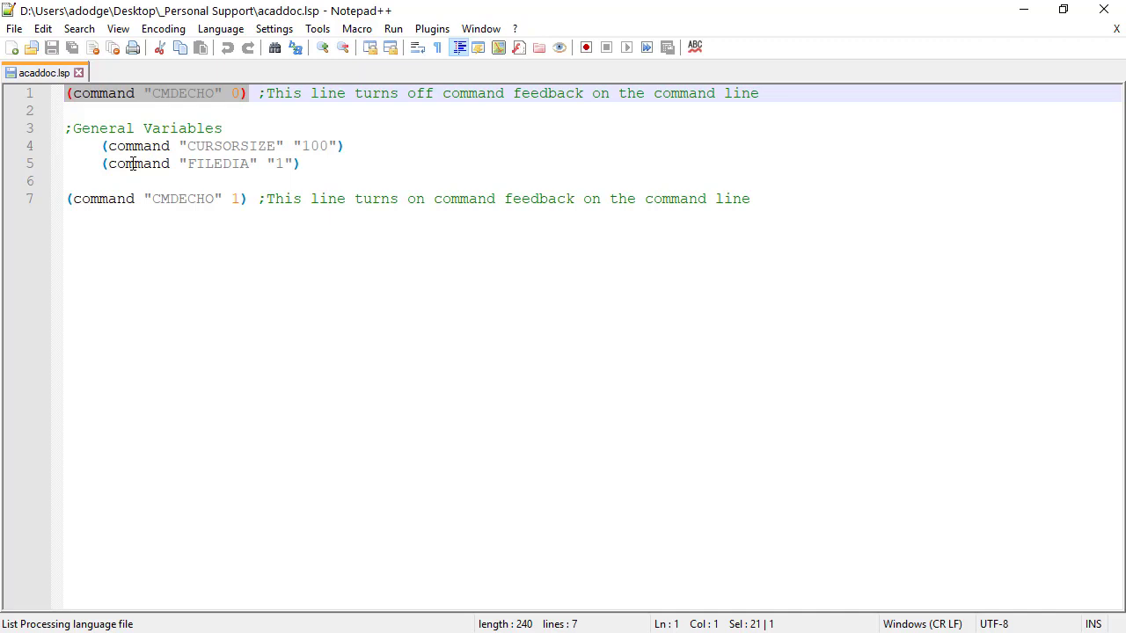
left_click(100, 93)
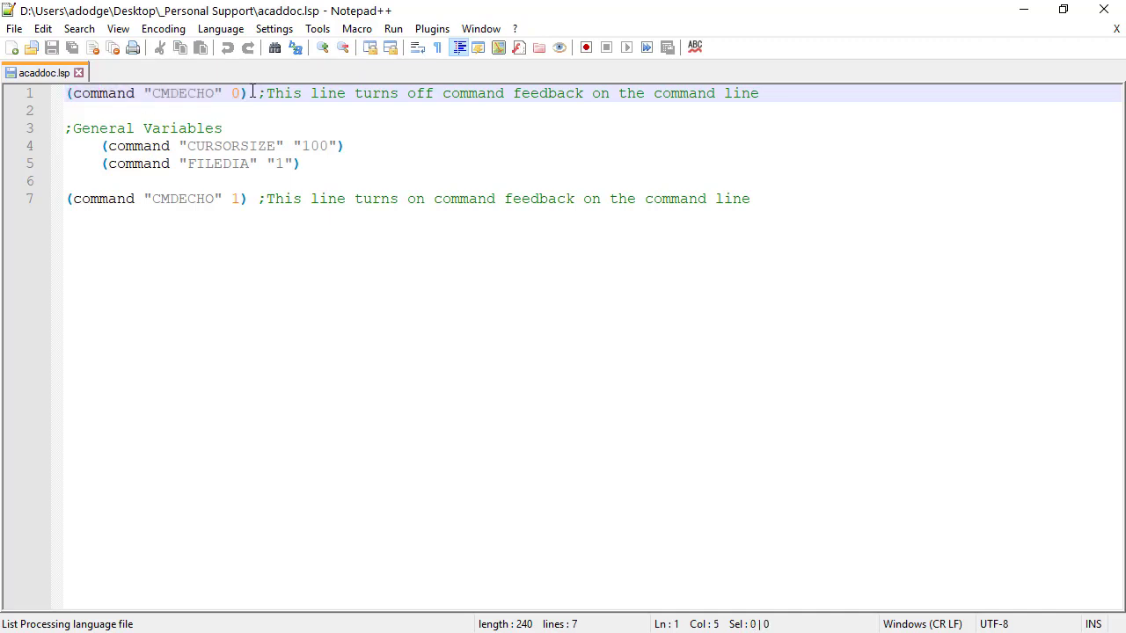
left_click_drag(249, 93, 66, 93)
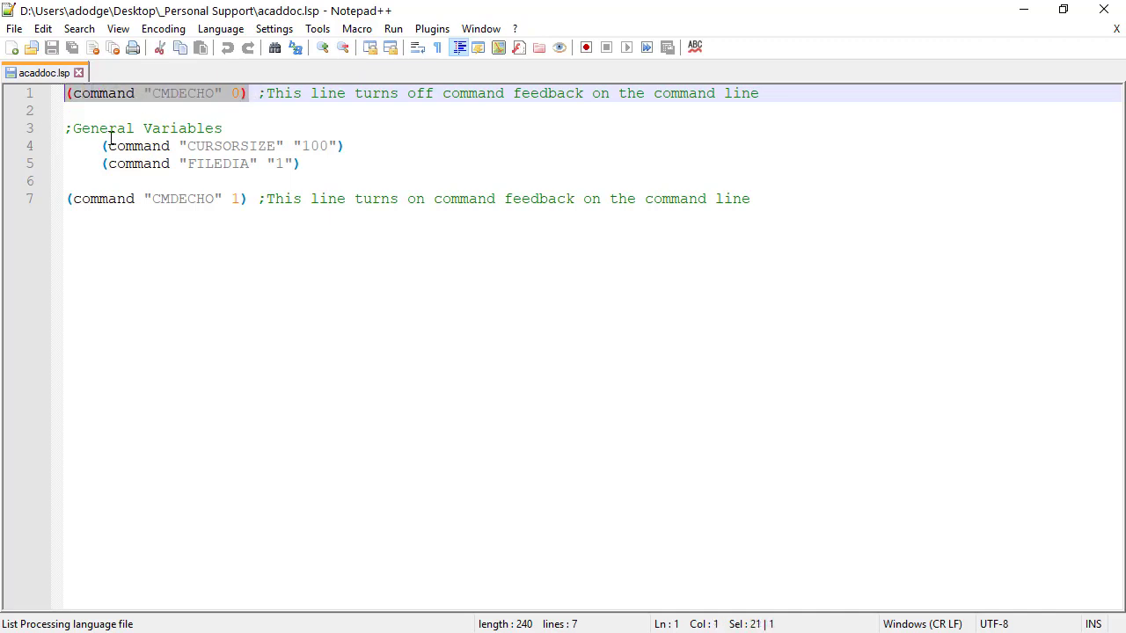
left_click(70, 94)
left_click_drag(141, 94, 77, 100)
left_click_drag(214, 93, 152, 94)
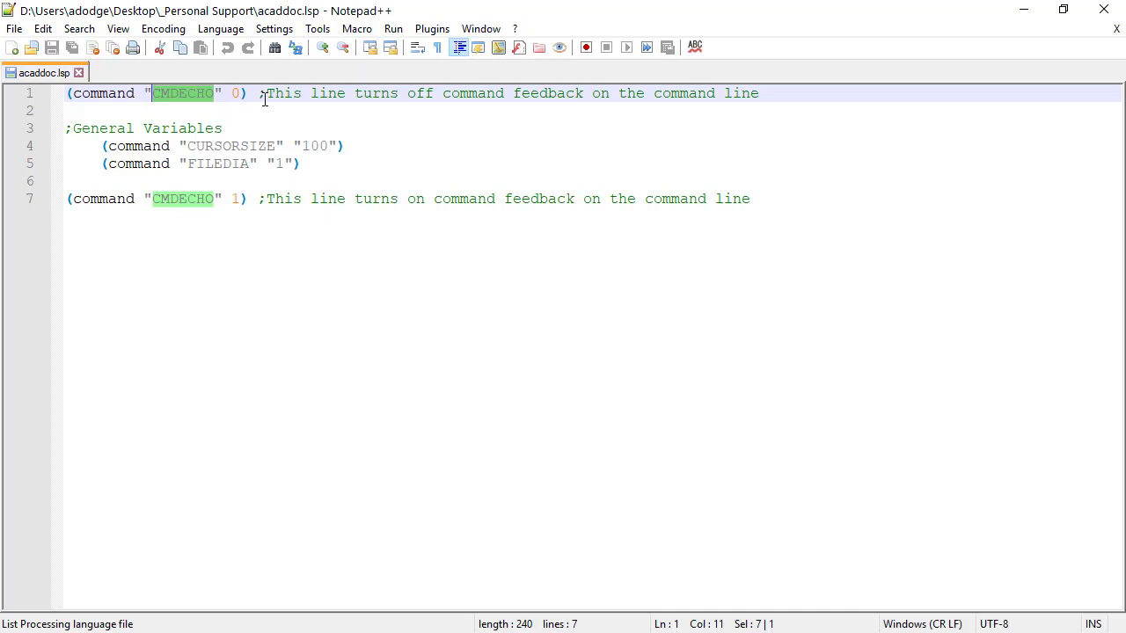
left_click_drag(266, 95, 258, 95)
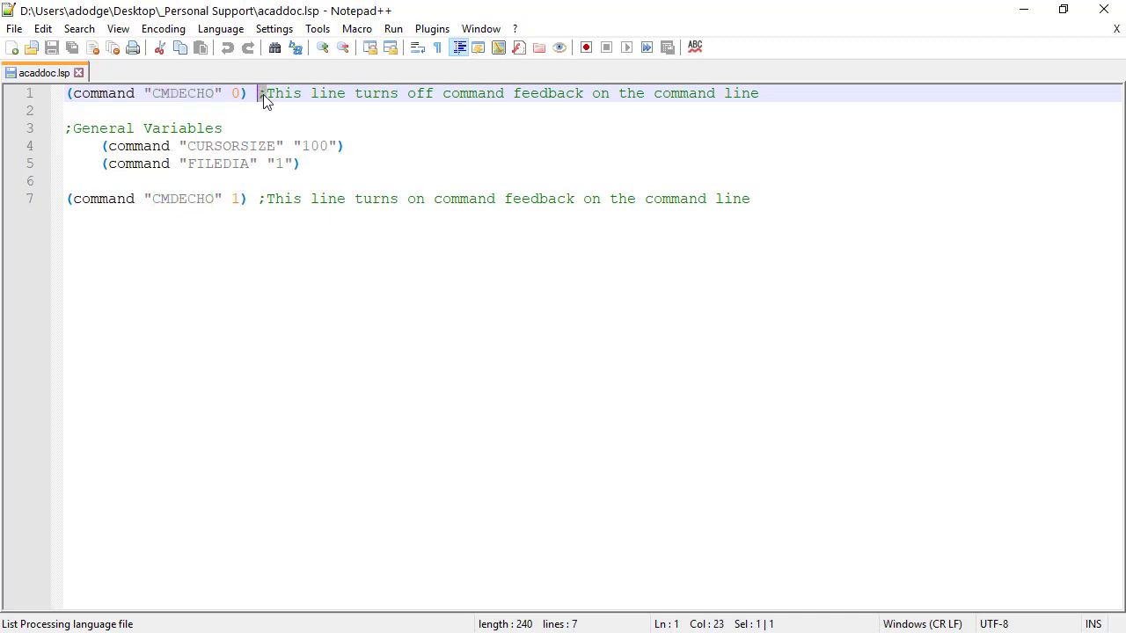
left_click(268, 94)
left_click_drag(269, 93, 763, 94)
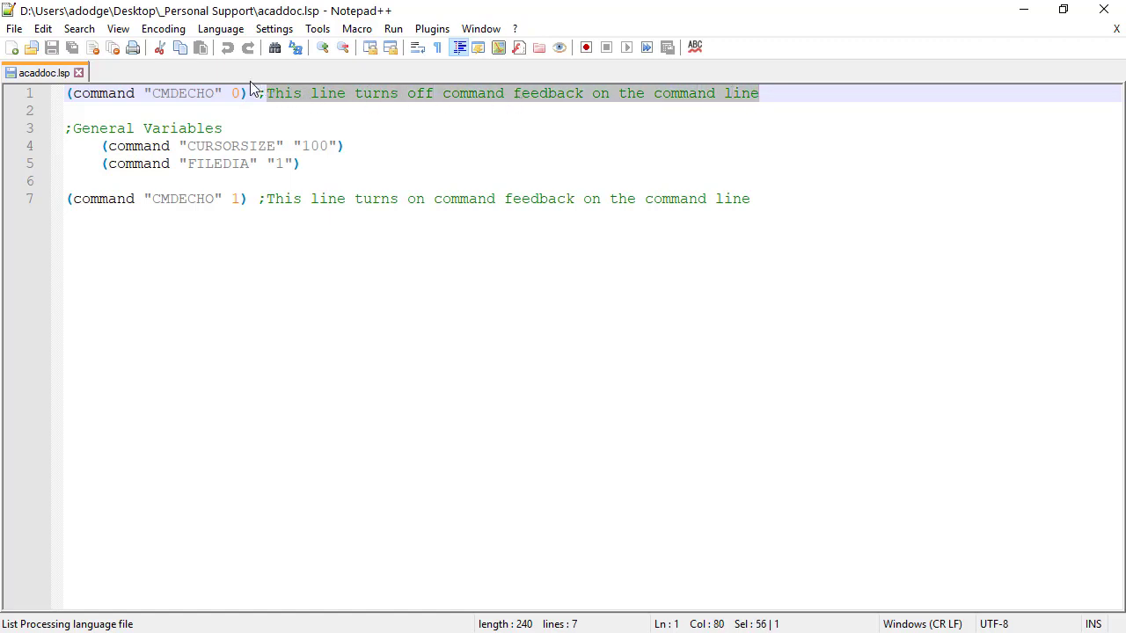
left_click_drag(250, 93, 66, 94)
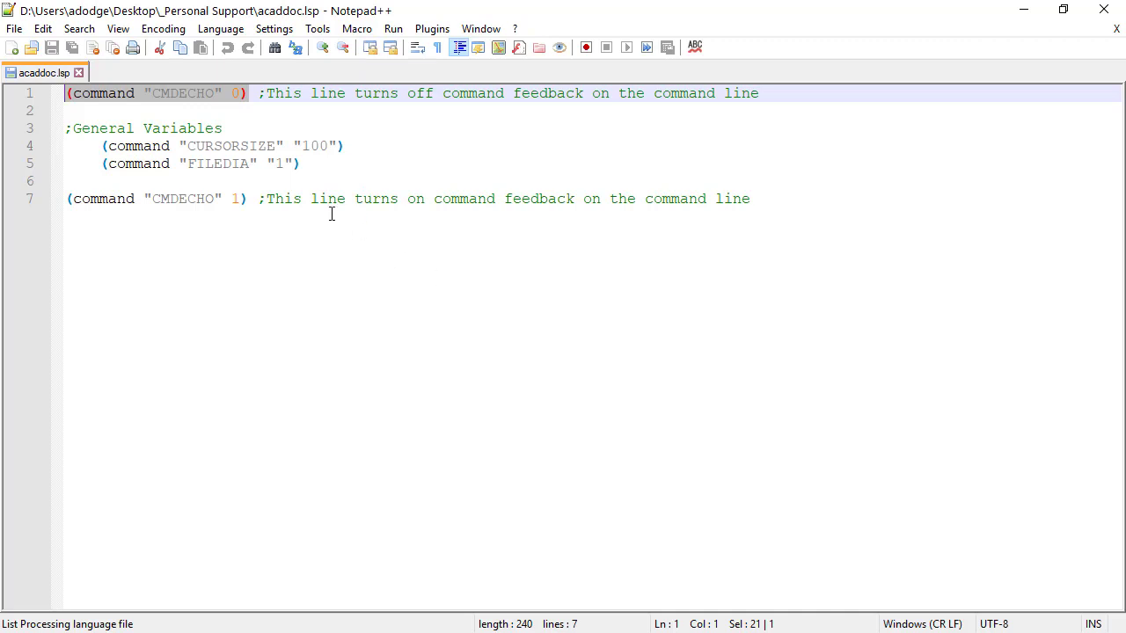
Step: Compare the opening and closing CMDECHO lines that enclose the variable commands in acaddoc.lsp
left_click(235, 199)
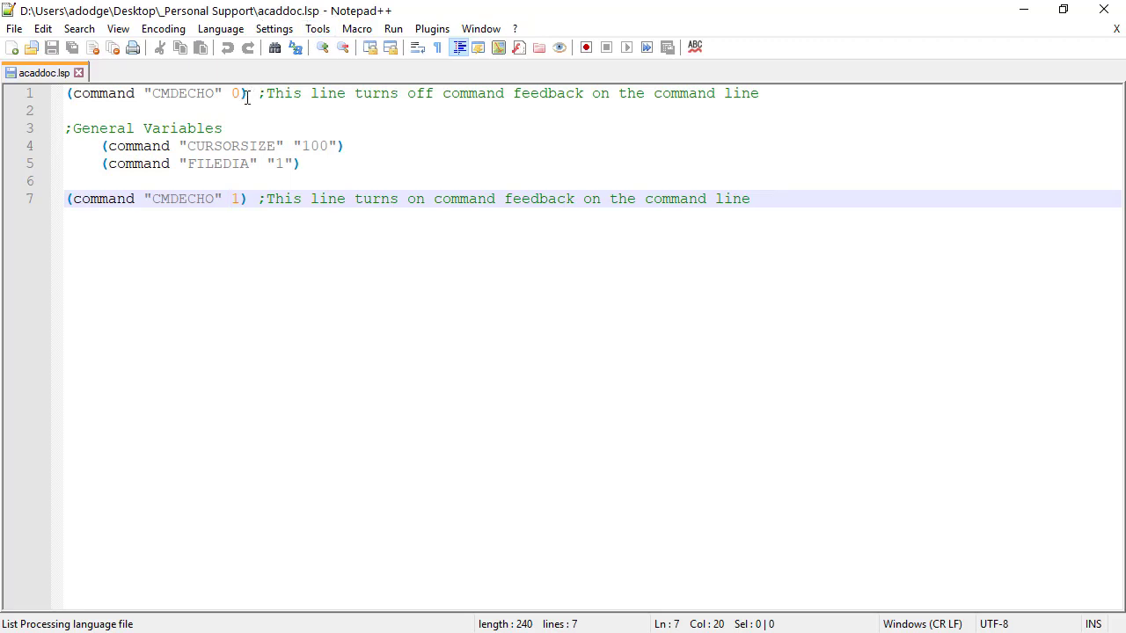
left_click_drag(248, 93, 61, 93)
left_click_drag(302, 163, 56, 147)
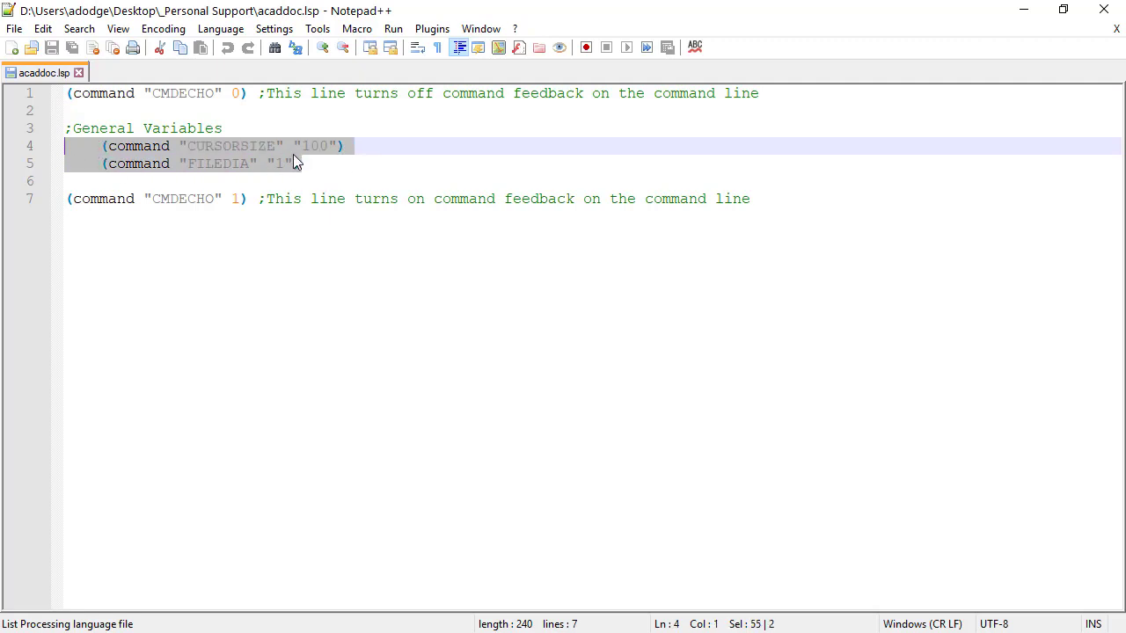
key("Right")
key("shift+Left")
key("shift+Left")
key("shift+Left")
key("shift+Left")
key("shift+Left")
left_click(50, 146, "shift")
left_click(228, 112)
left_click(252, 98)
key("shift+Left")
key("shift+Left")
key("shift+Left")
key("shift+Left")
key("shift+Left")
key("shift+Left")
key("shift+Left")
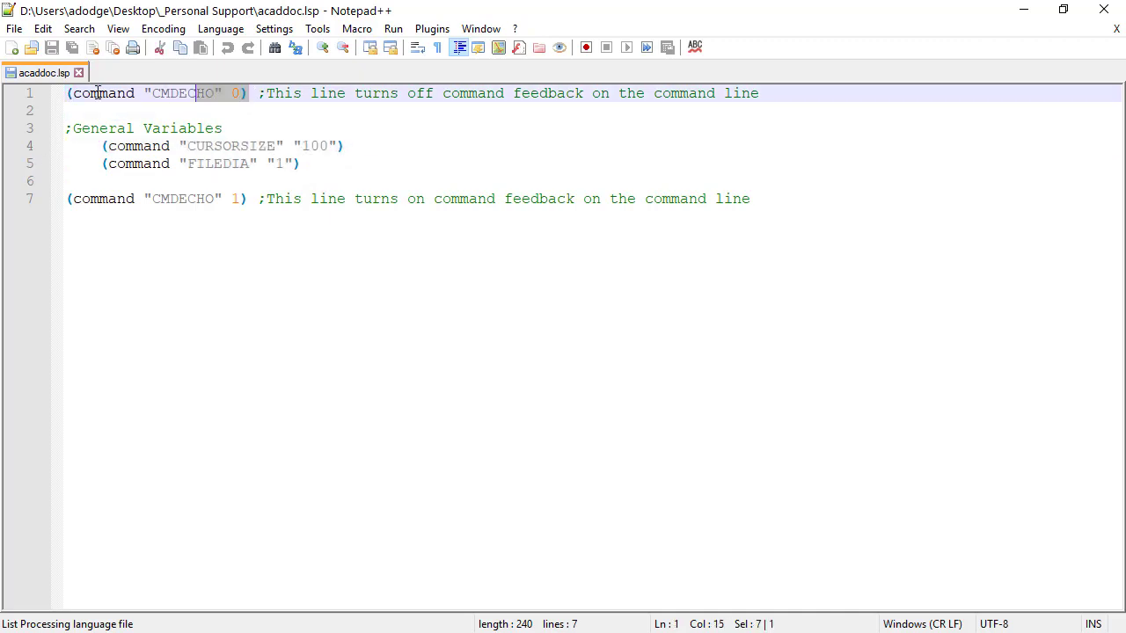
key("shift+Home")
left_click(250, 200)
key("shift+Home")
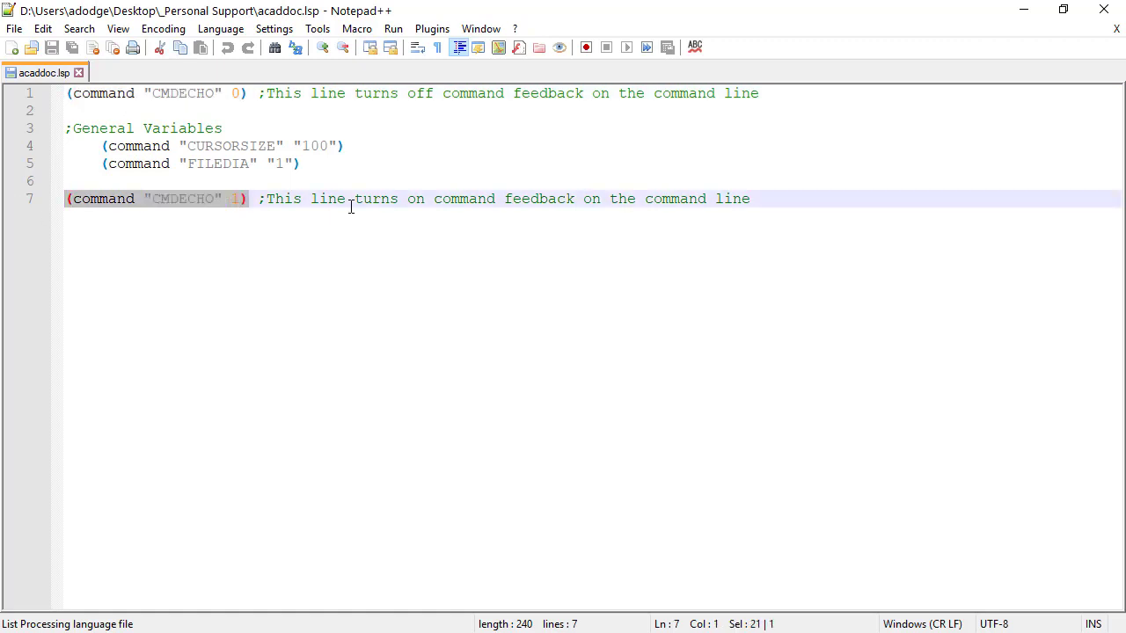
left_click_drag(786, 200, 15, 196)
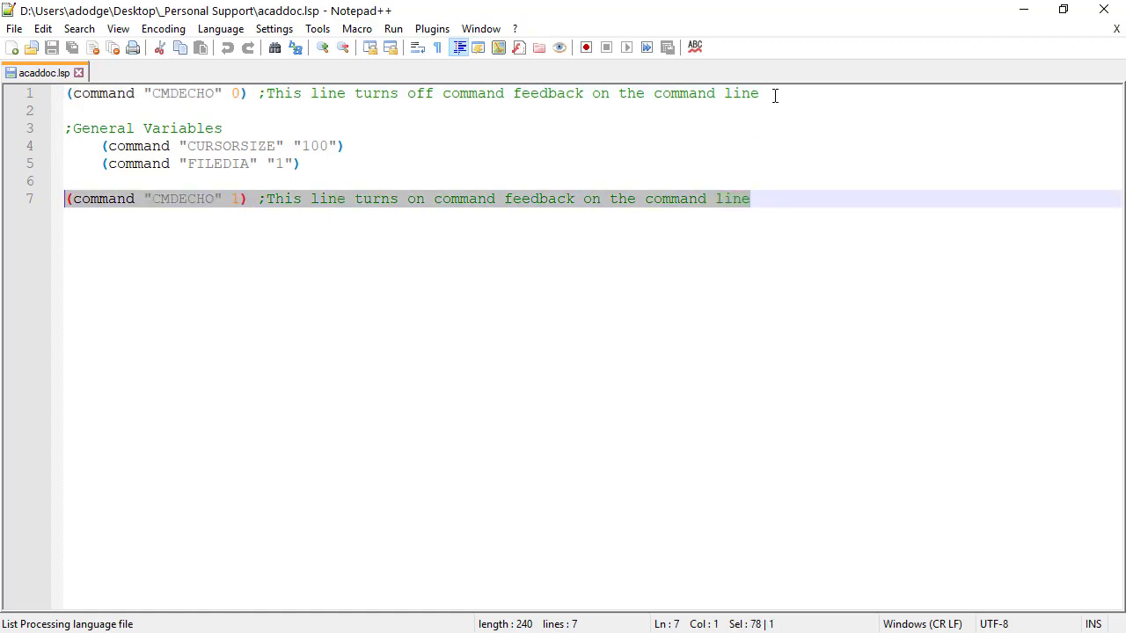
left_click_drag(775, 95, 25, 95)
left_click(164, 93)
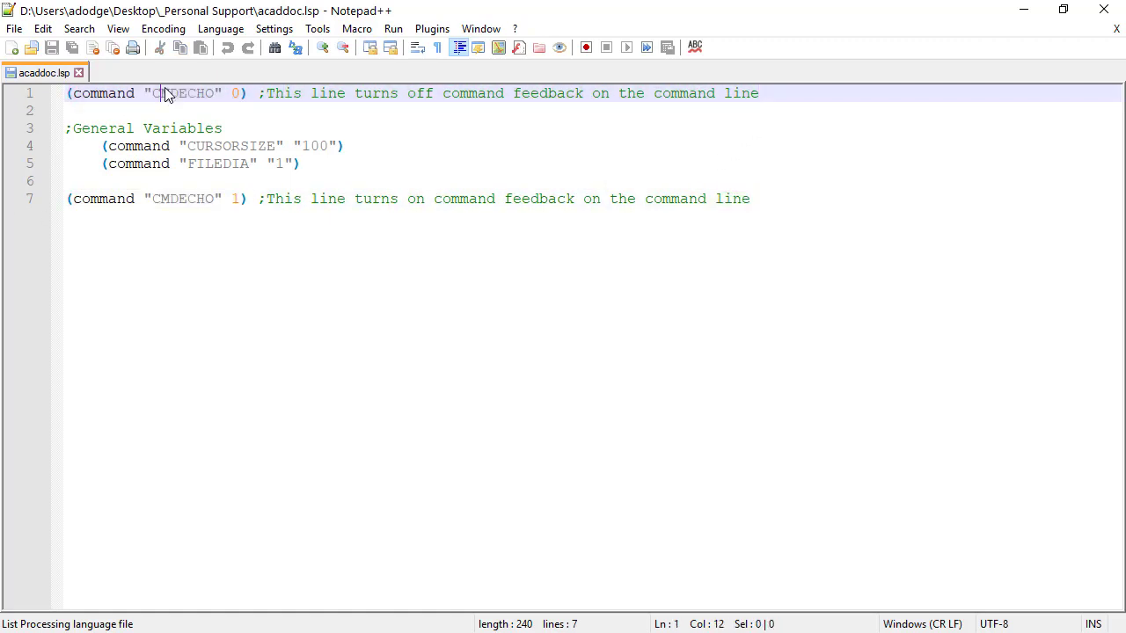
left_click(250, 93)
Step: Review the General Variables comment heading and the CURSORSIZE and FILEDIA commands listed beneath it
left_click_drag(316, 164, 75, 136)
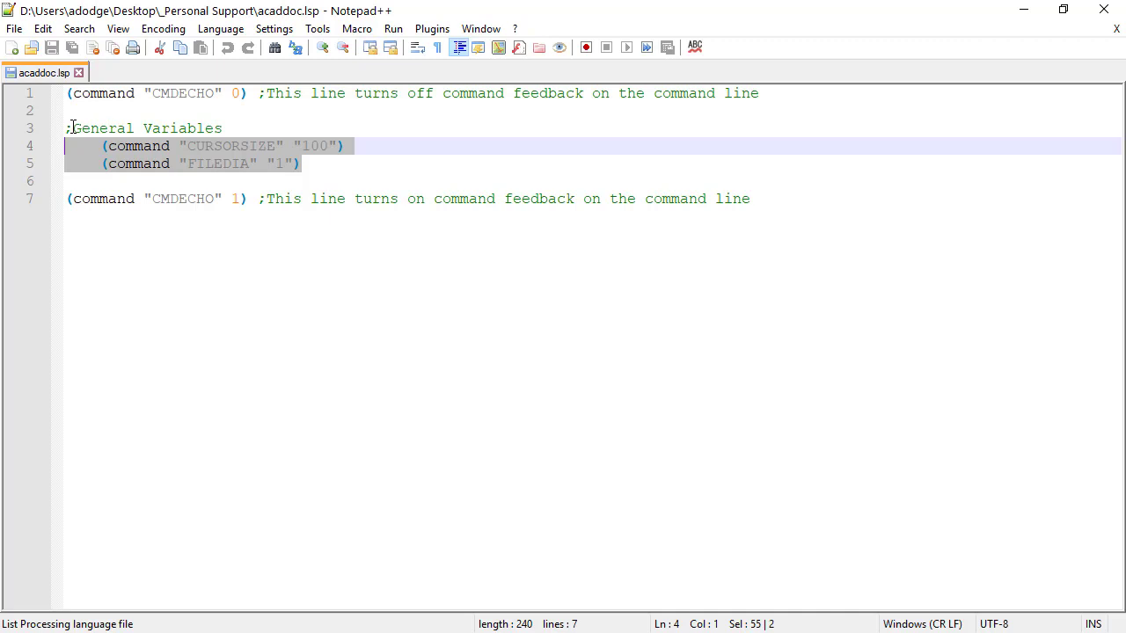
left_click_drag(71, 128, 65, 128)
left_click_drag(236, 131, 66, 131)
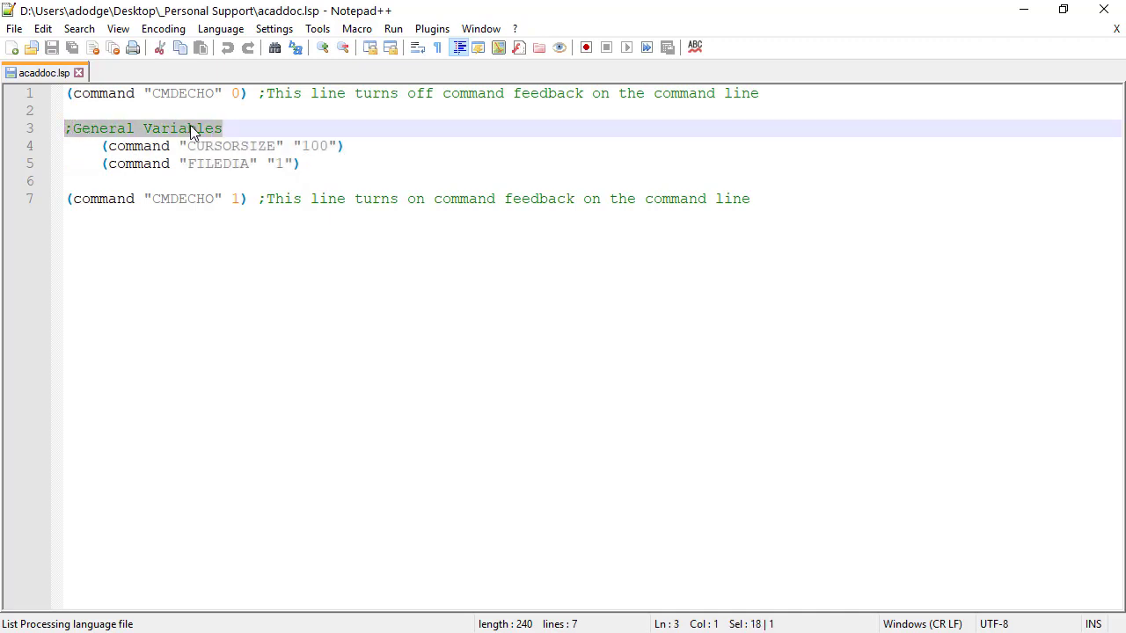
left_click_drag(188, 145, 275, 146)
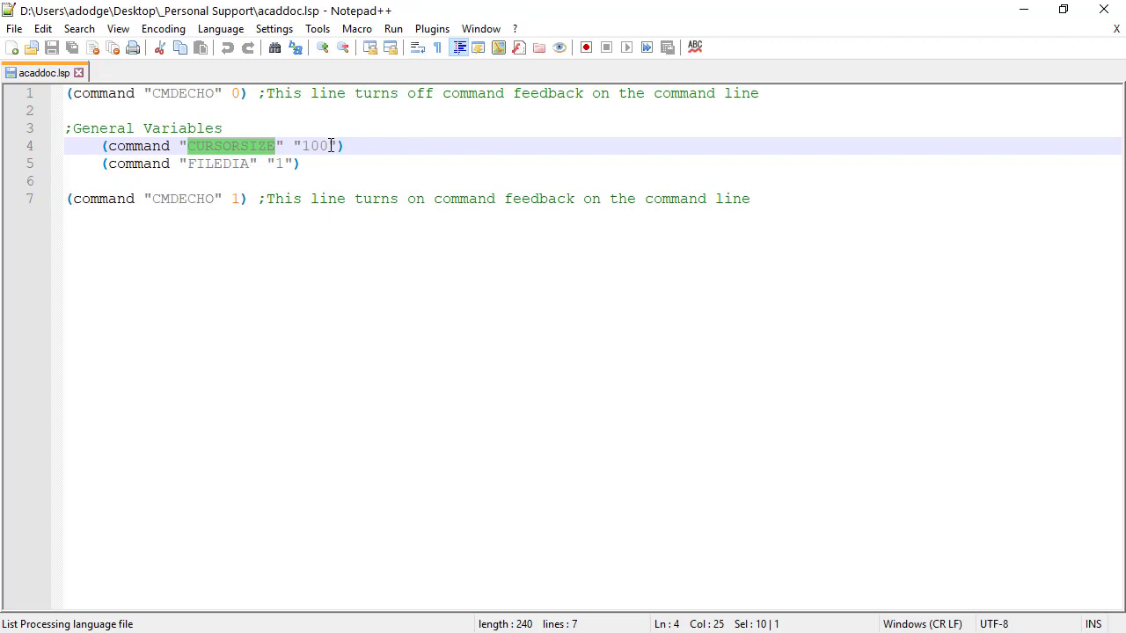
double_click(221, 165)
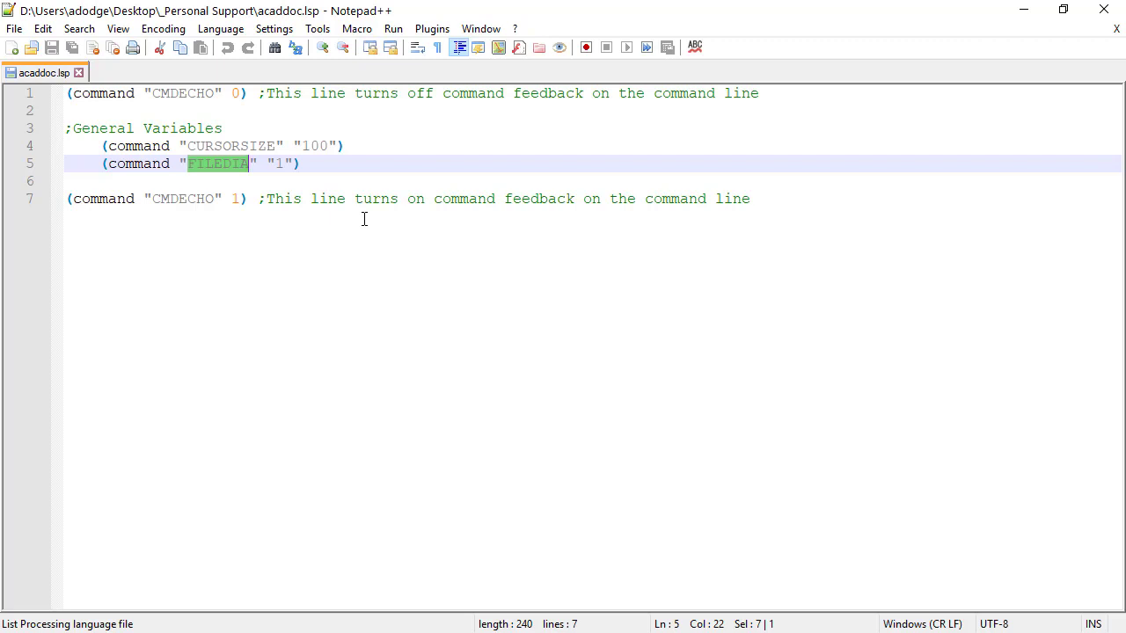
double_click(280, 163)
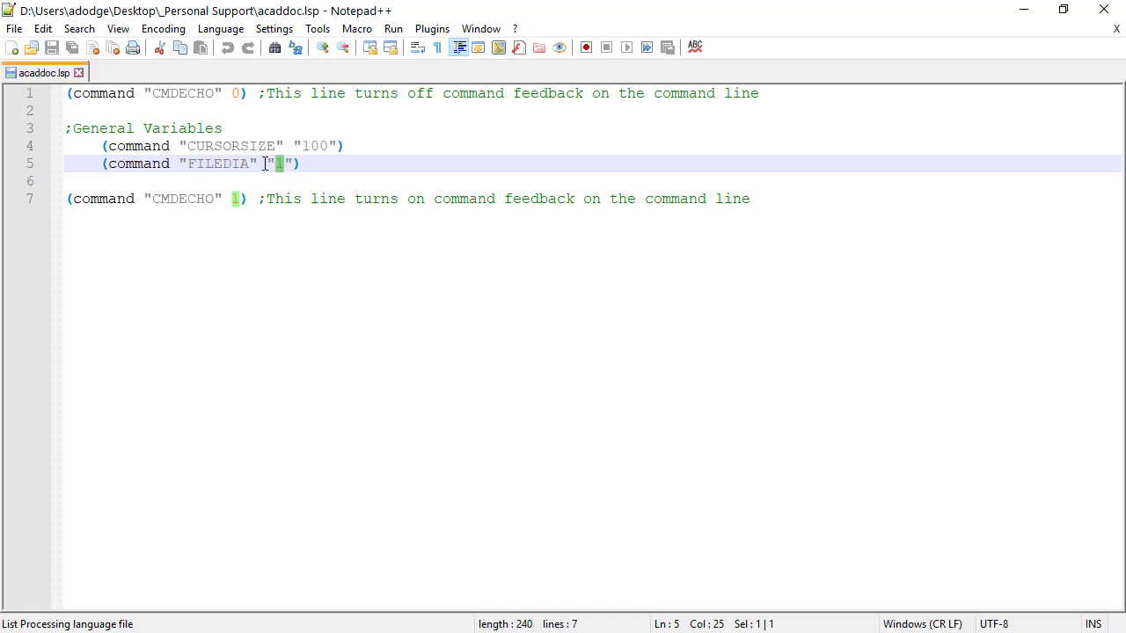
left_click_drag(301, 165, 66, 164)
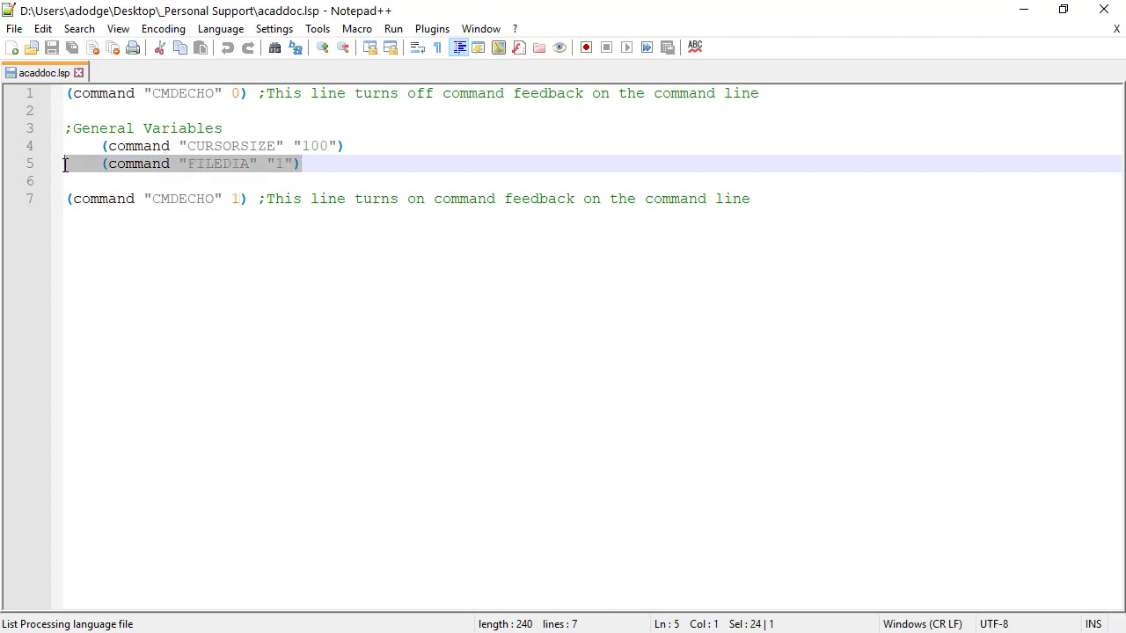
left_click(311, 166)
Step: Examine how the CURSORSIZE and FILEDIA lines combine the command function, the variable name and its value
left_click(100, 146)
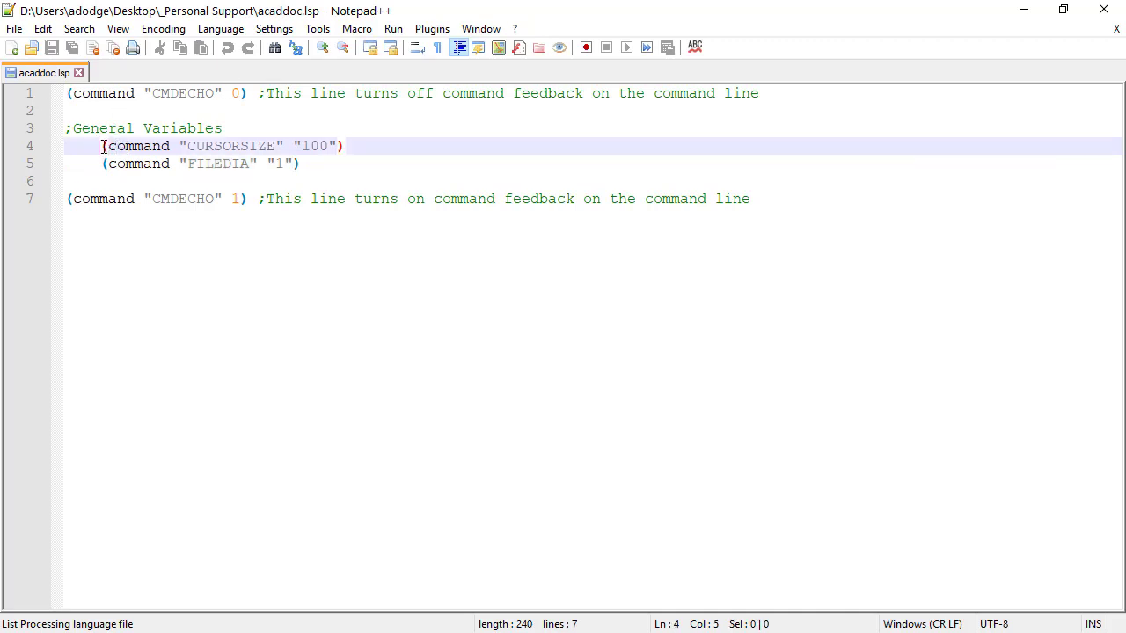
left_click_drag(170, 146, 108, 145)
left_click(143, 156)
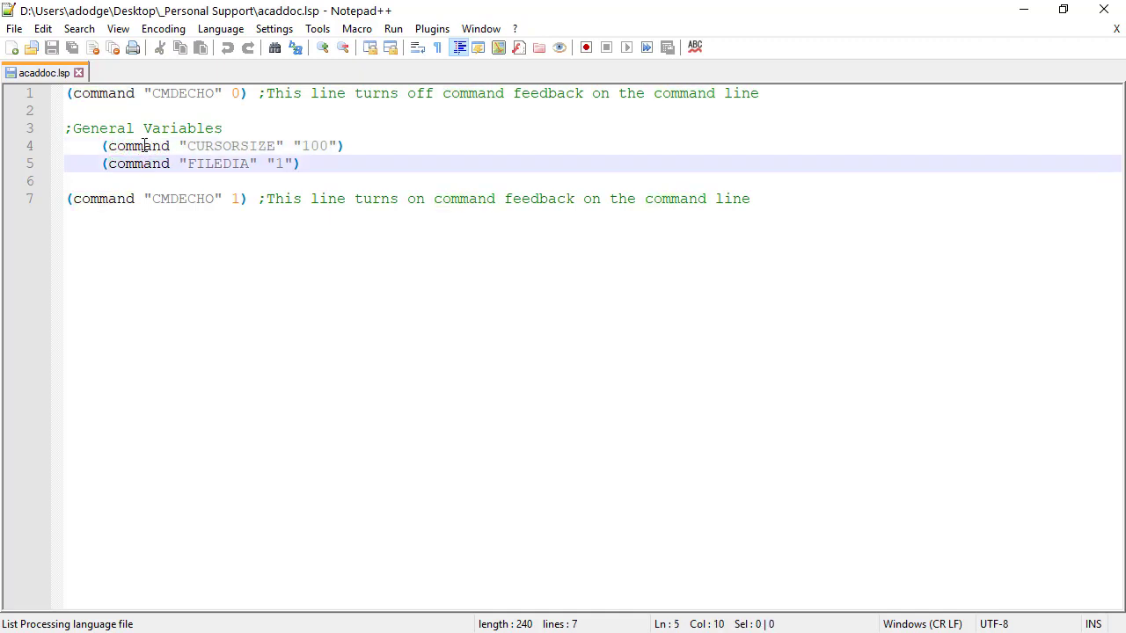
left_click(143, 146)
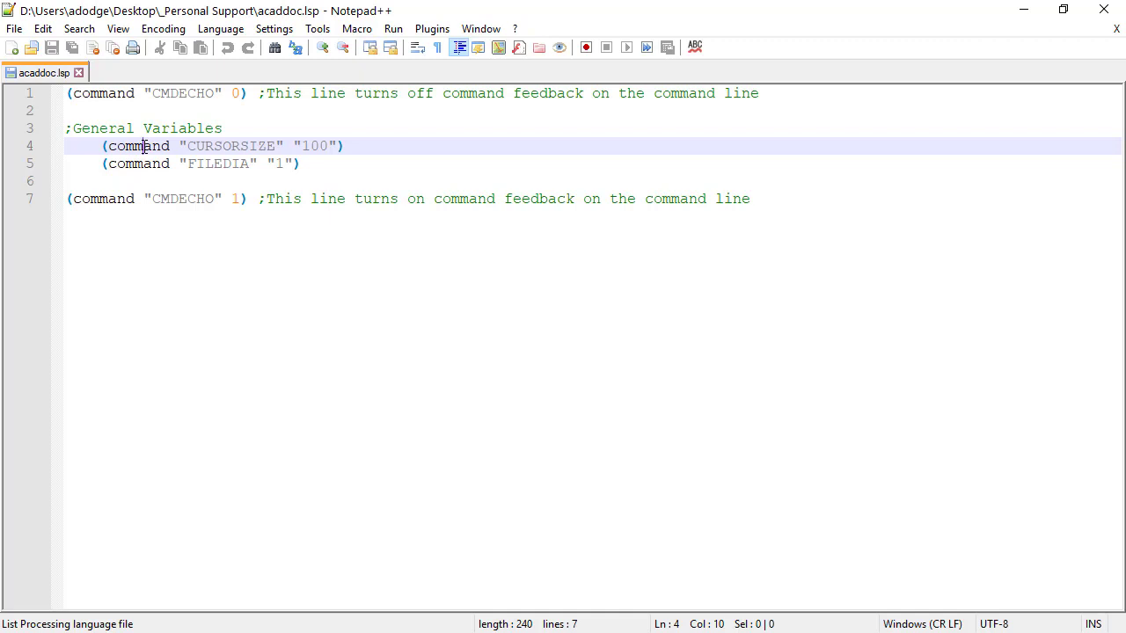
left_click_drag(187, 146, 331, 146)
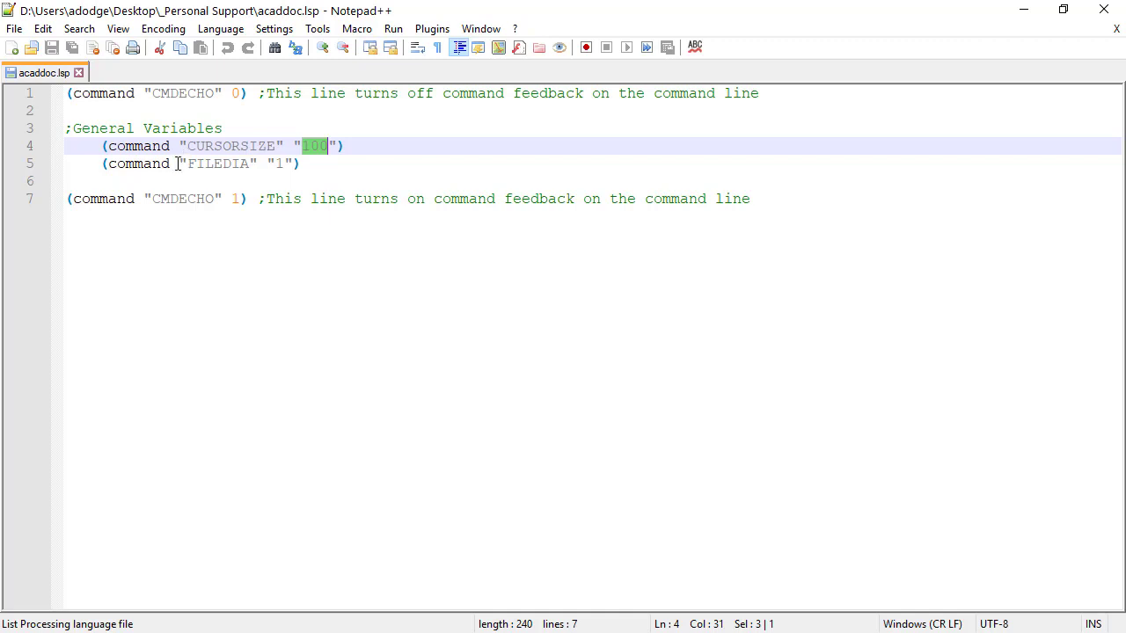
left_click(233, 165)
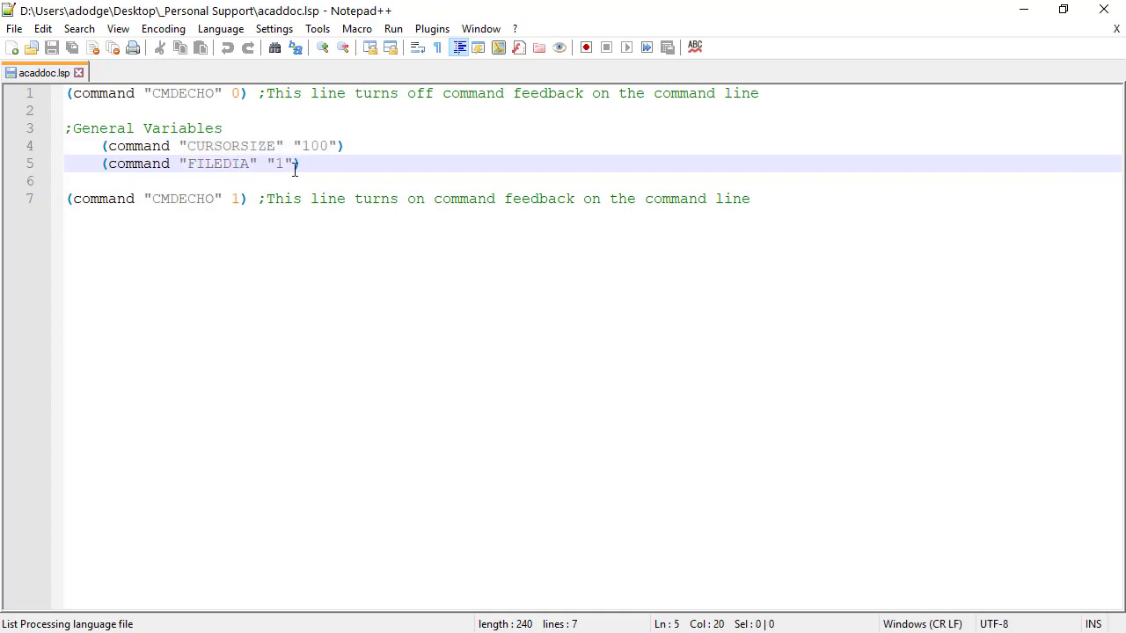
left_click_drag(288, 164, 277, 164)
key("ctrl+End")
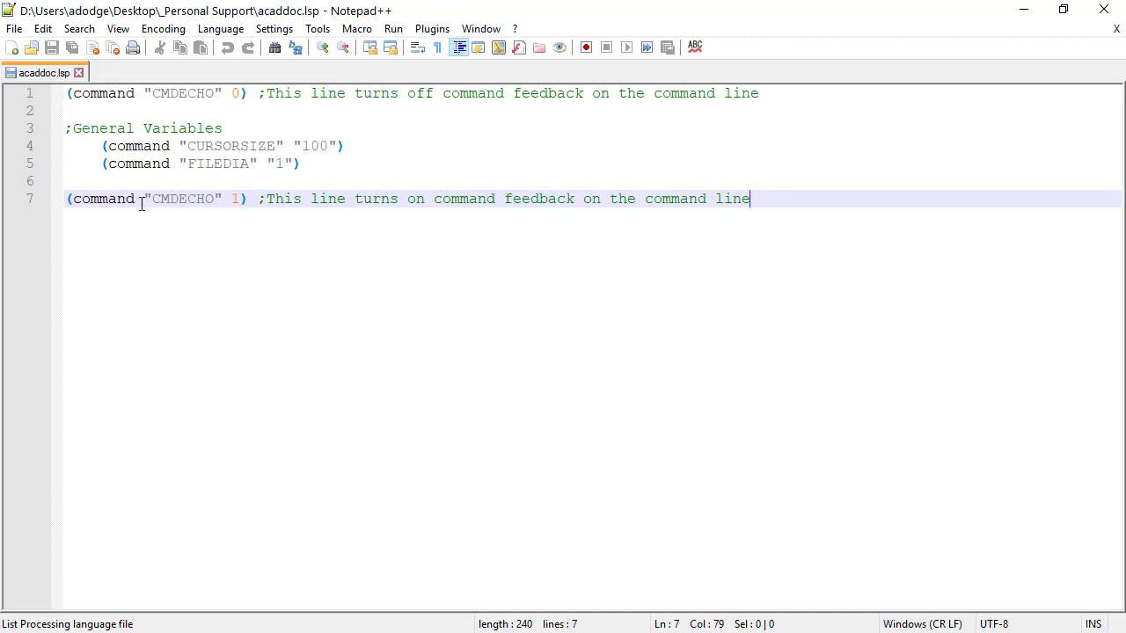
Step: Minimize Notepad++ and dismiss the AutoCAD screen resolution warning to continue into Civil 3D
left_click(1026, 16)
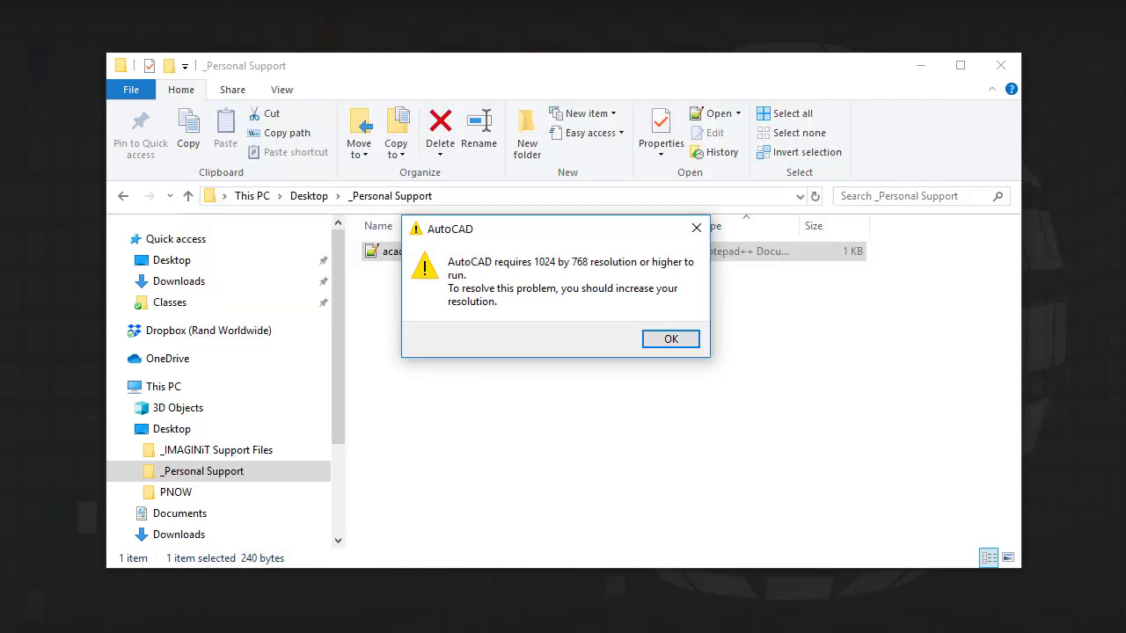
left_click(671, 342)
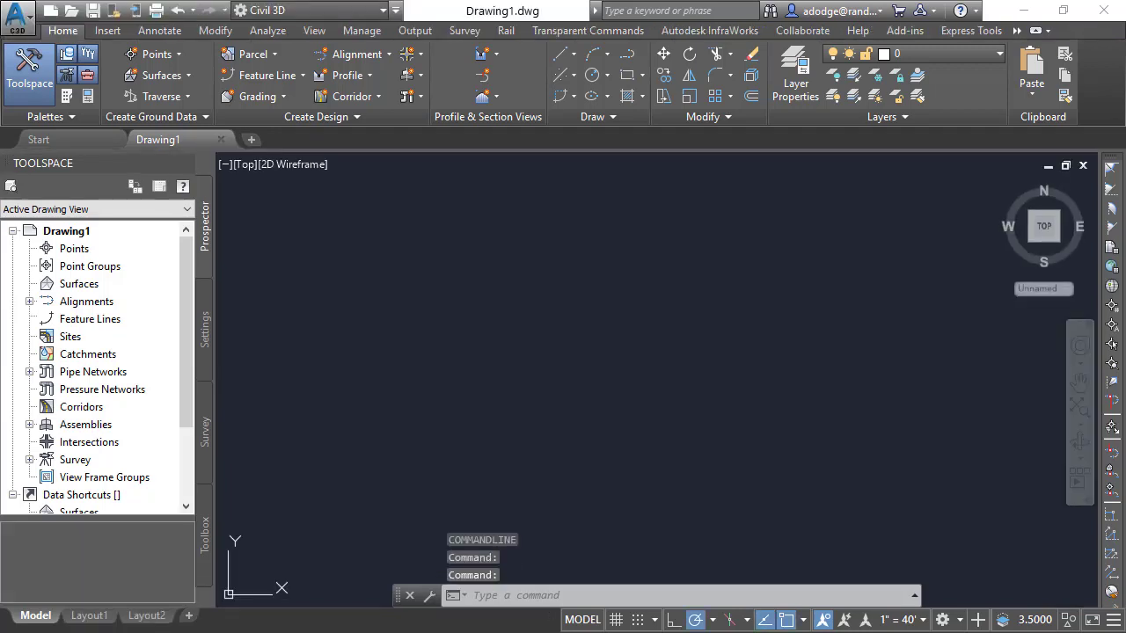
Step: Check the crosshair size in the drawing area of Drawing1.dwg
left_click(721, 372)
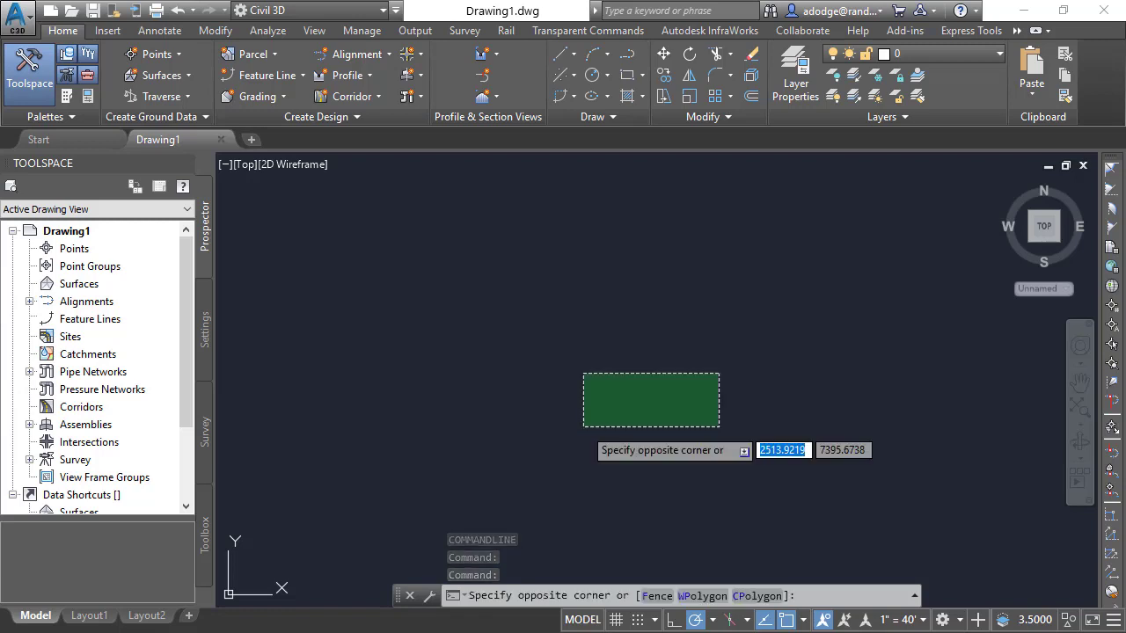
key("Escape")
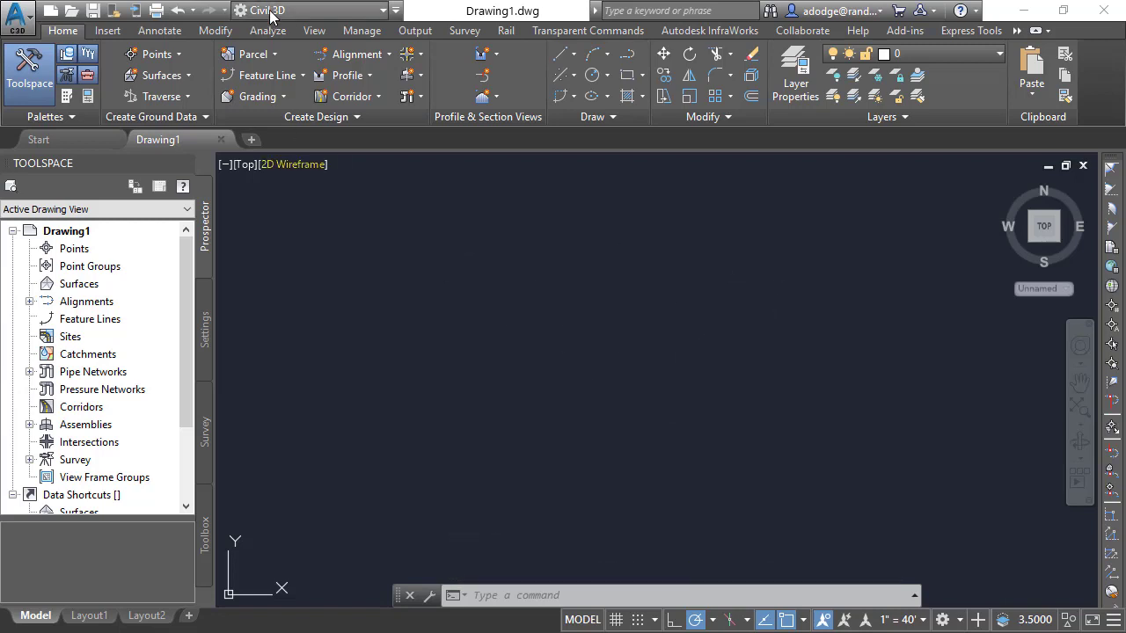
left_click(717, 333)
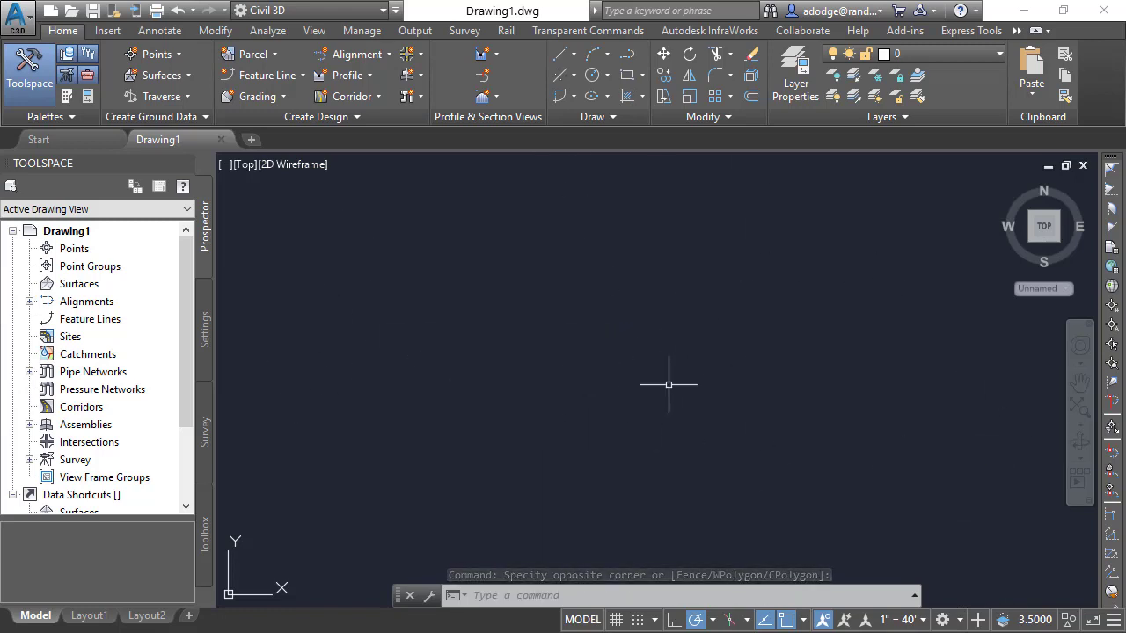
left_click(669, 288)
left_click(634, 322)
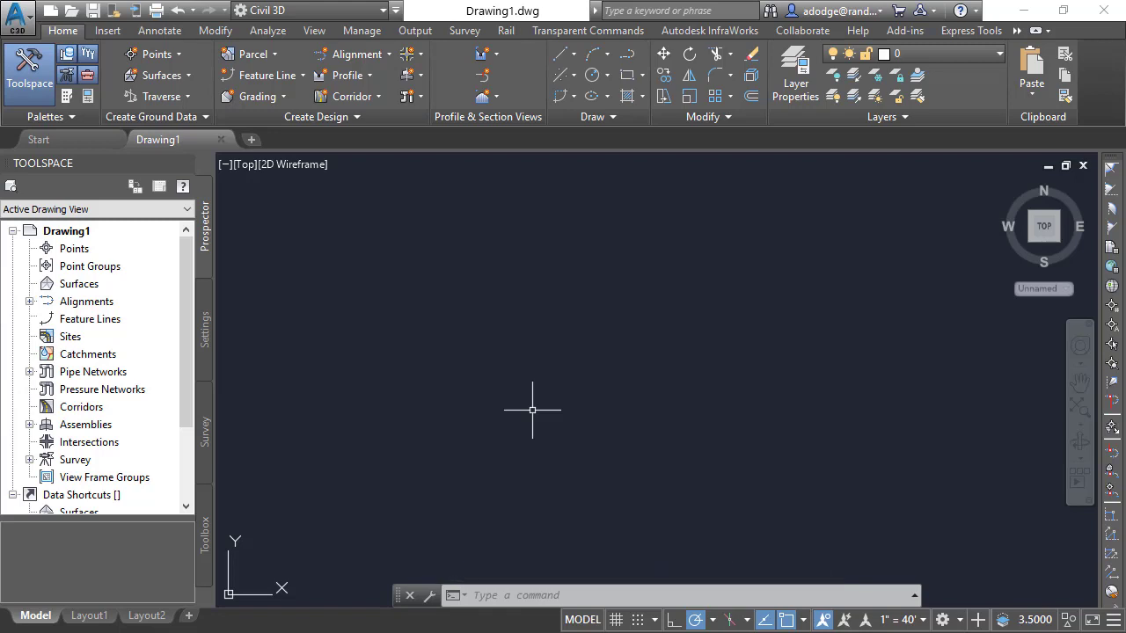
type("op")
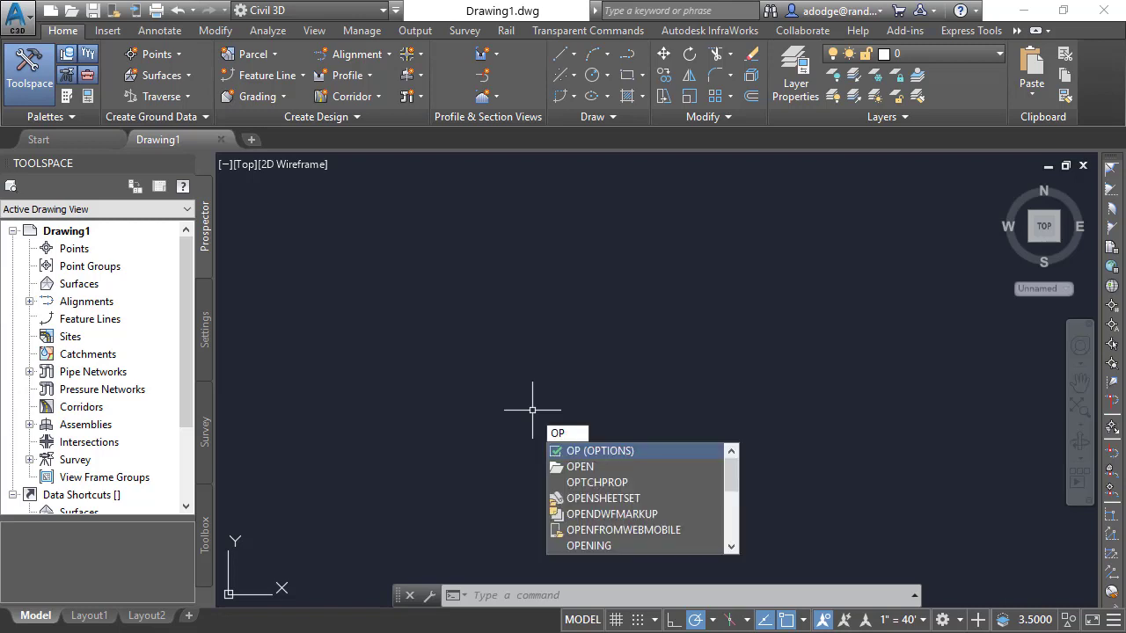
left_click(531, 409)
key("Escape")
Step: Open the Options dialog's file settings and expand the Support File Search Path
right_click(495, 410)
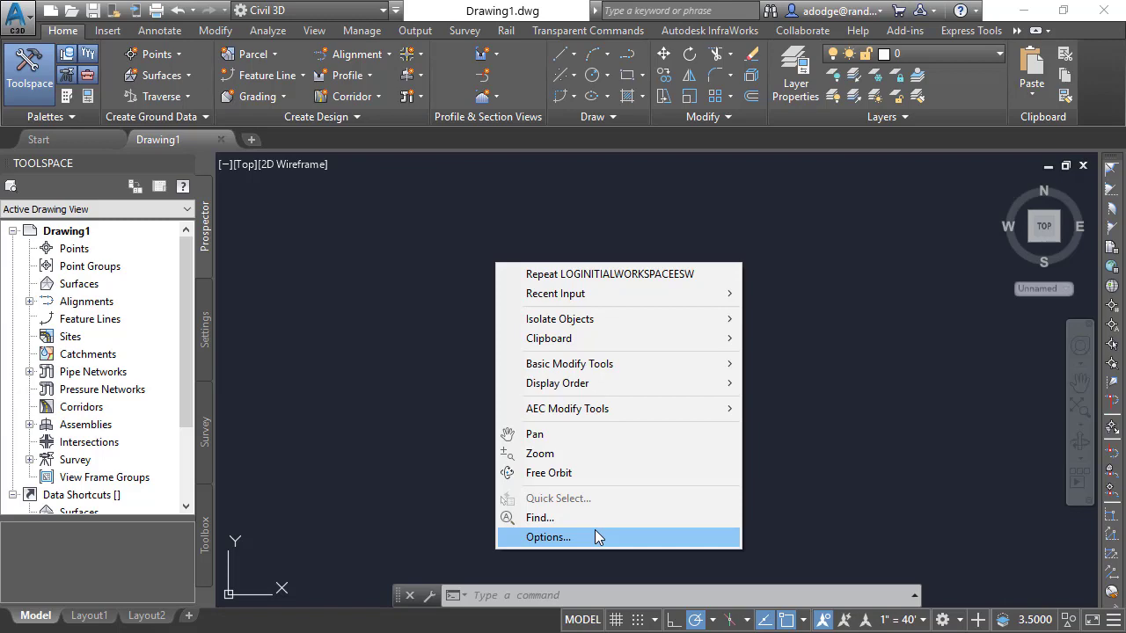
left_click(548, 537)
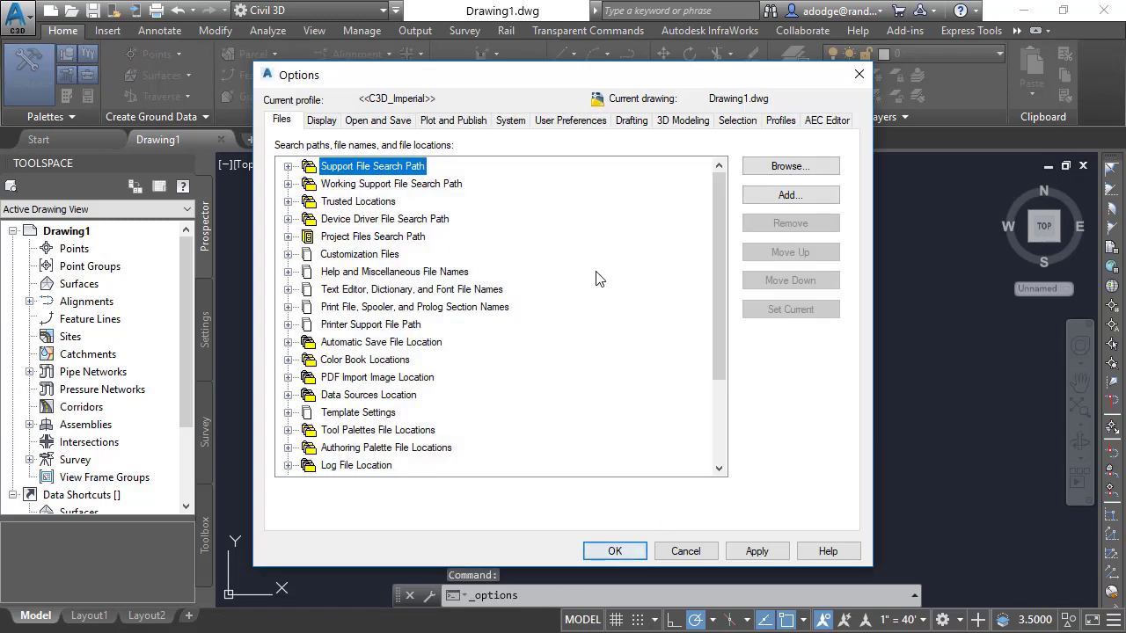
left_click(281, 121)
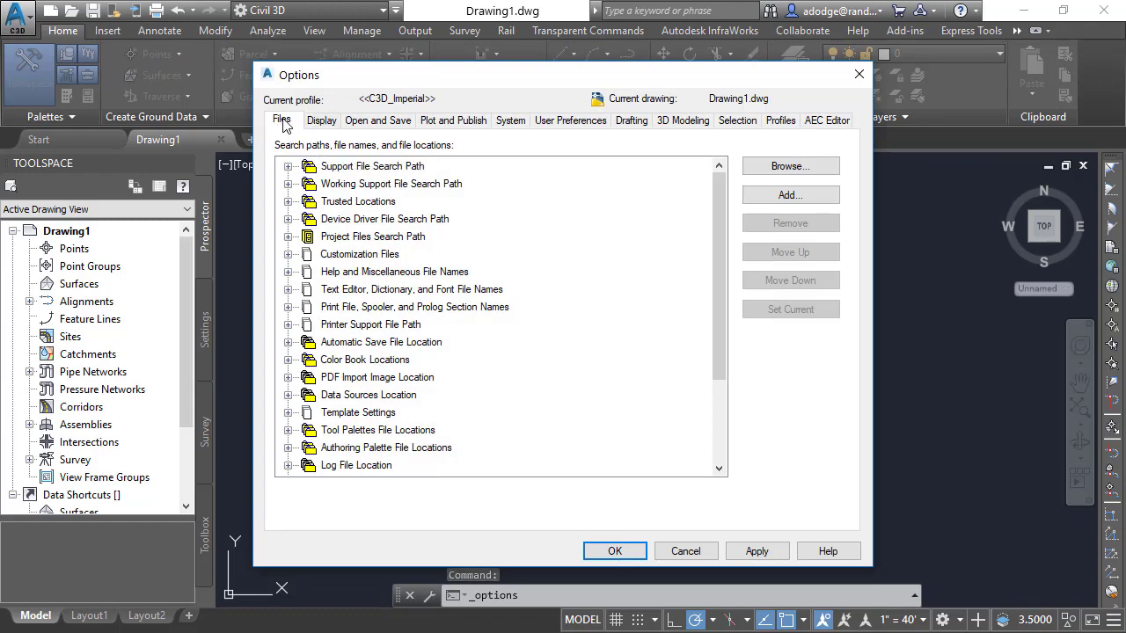
left_click(361, 167)
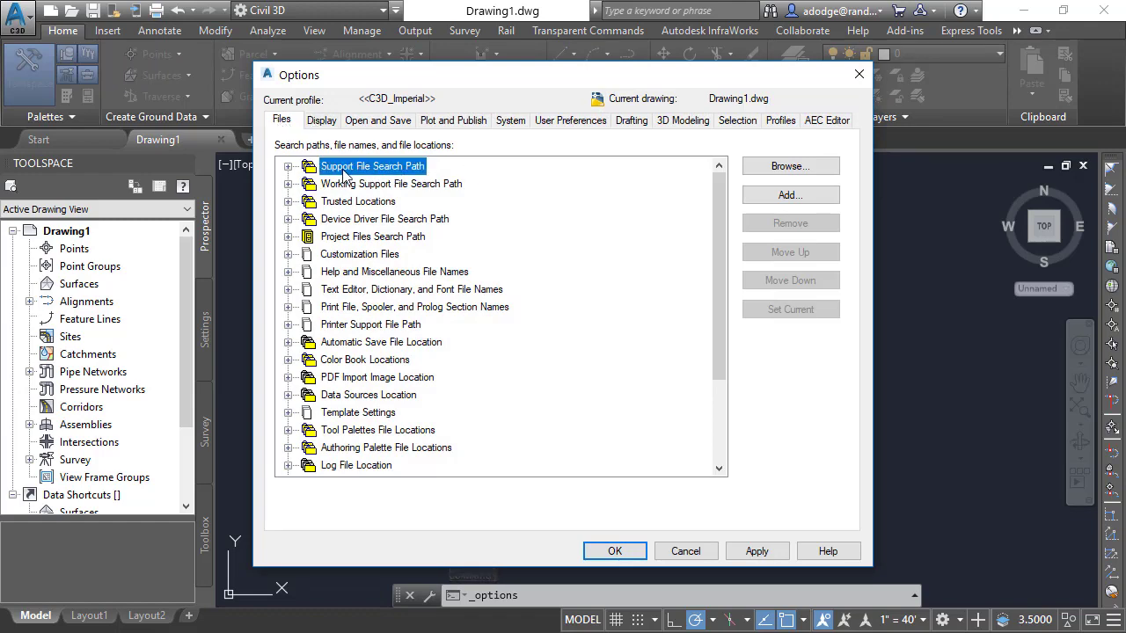
left_click(289, 167)
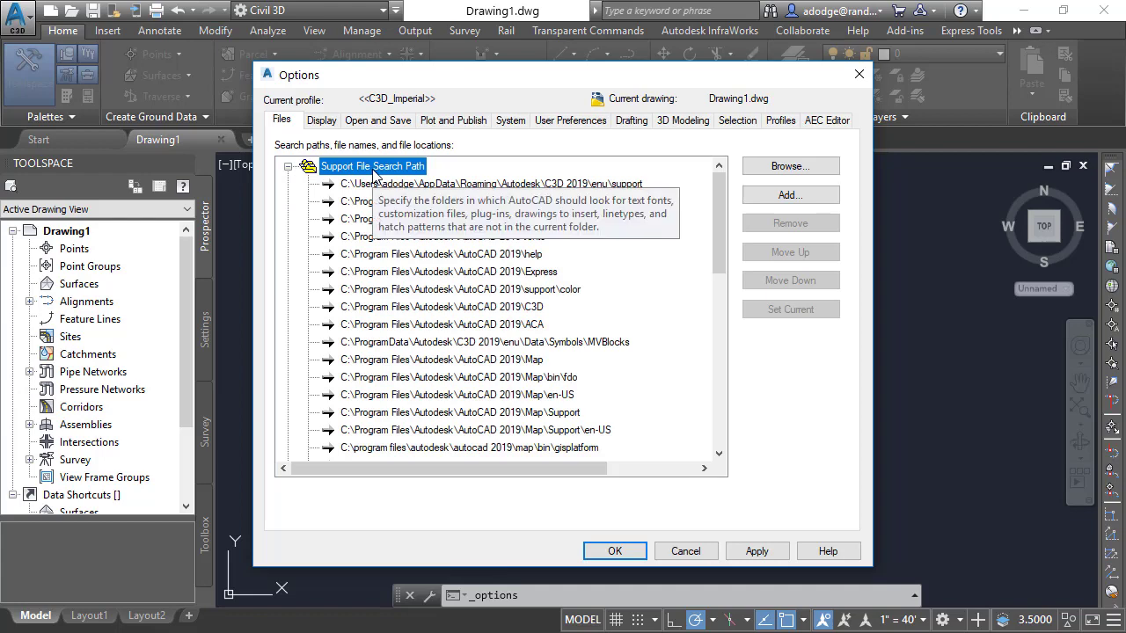
Step: Add the desktop's _Personal Support folder as a new entry in the Support File Search Path
left_click(785, 196)
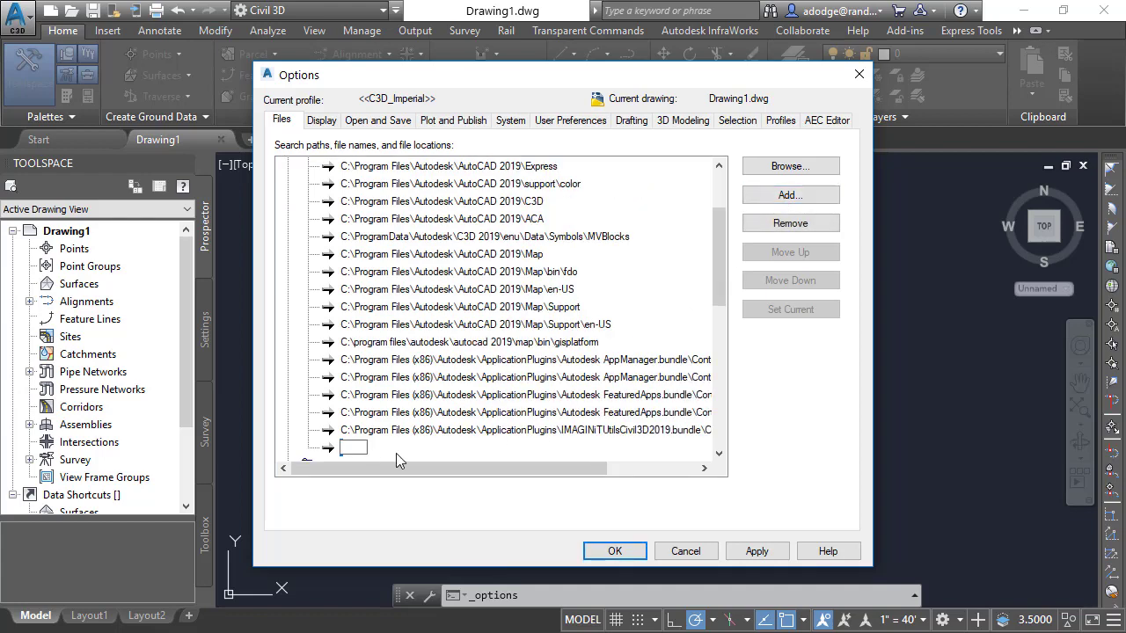
left_click(790, 166)
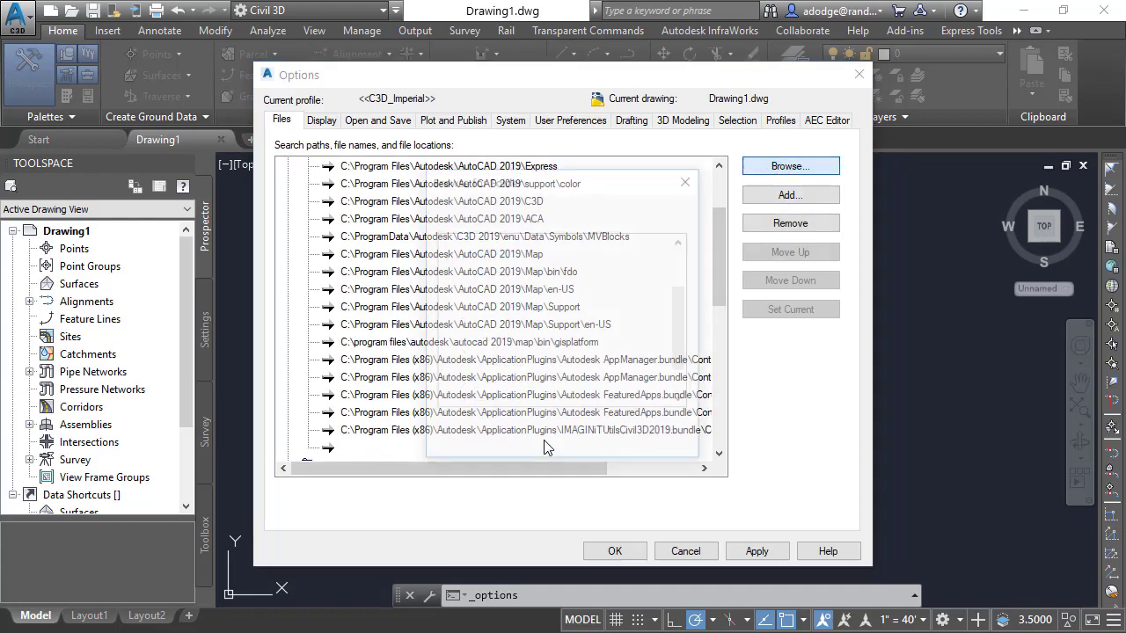
scroll(510, 264, "up", 2)
left_click(445, 337)
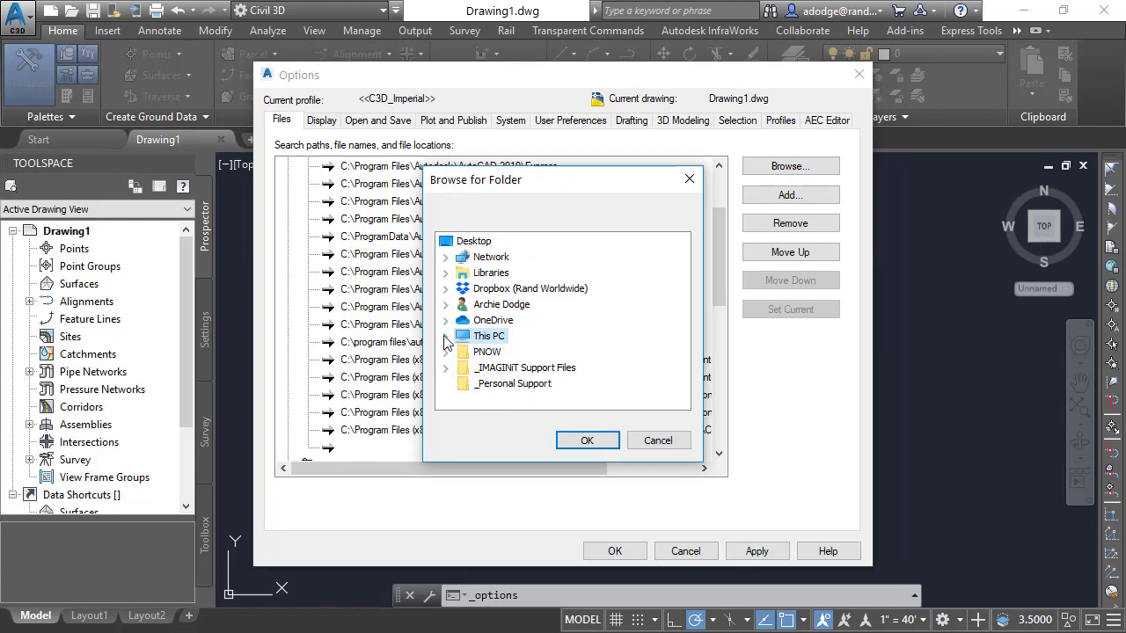
left_click(444, 336)
left_click(446, 255)
left_click(466, 247)
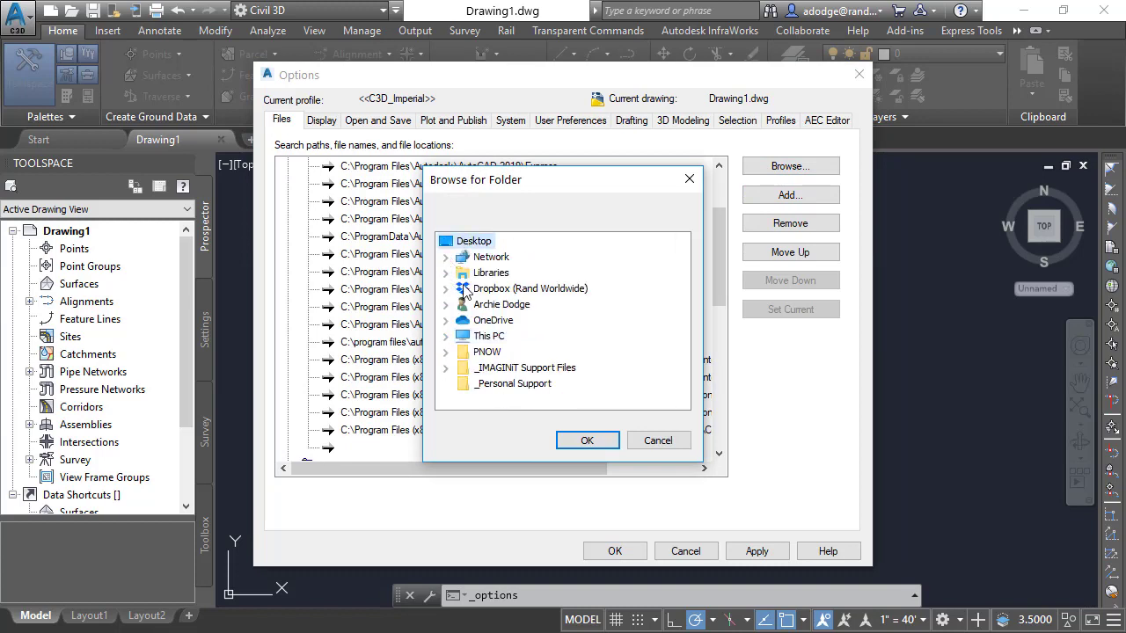
left_click(509, 385)
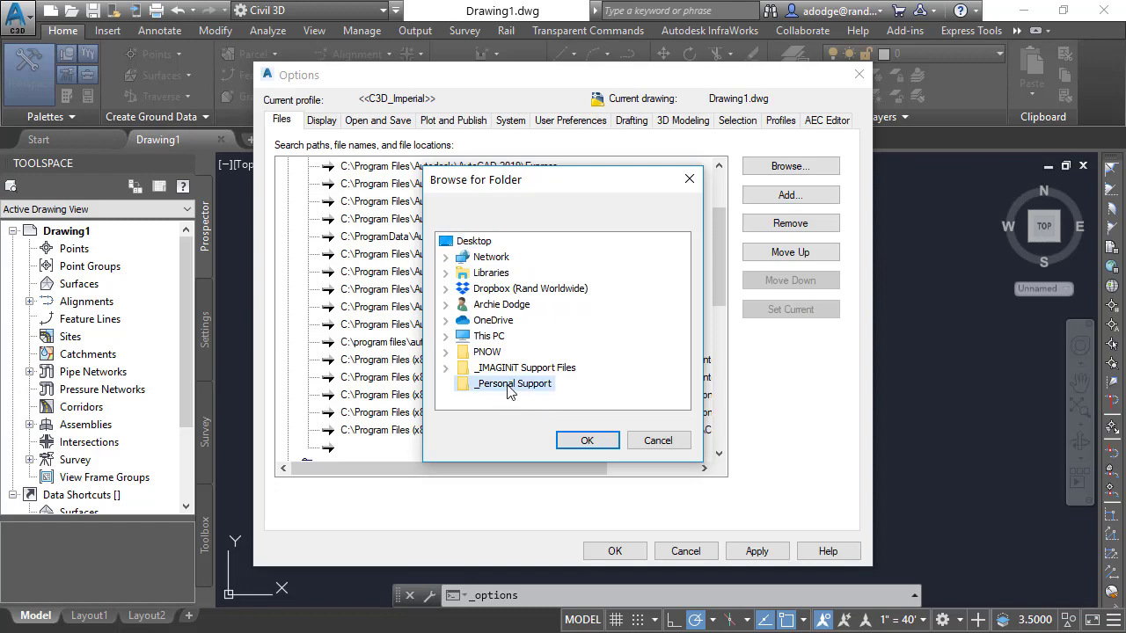
left_click(588, 441)
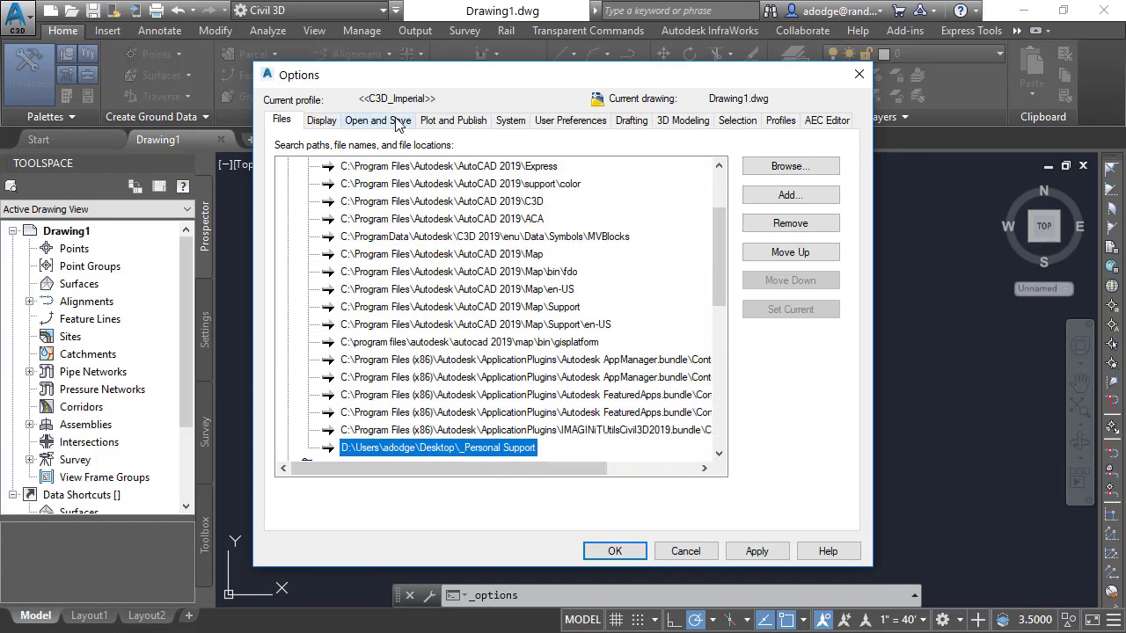
Step: Move the _Personal Support path to the top of the Support File Search Path and accept the options
left_click(790, 252)
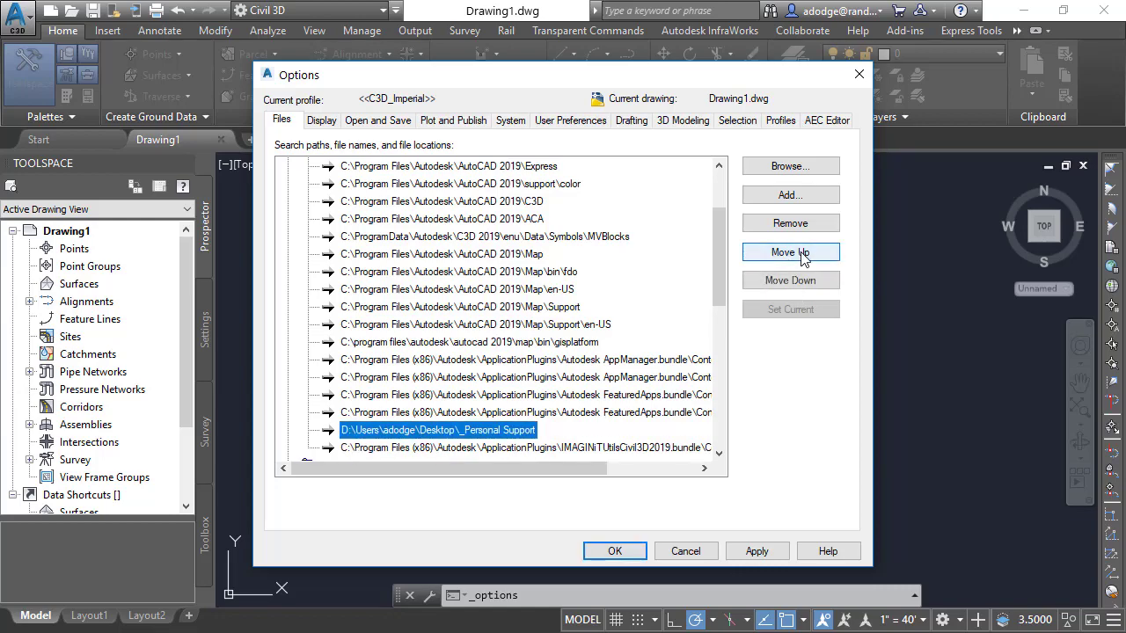
double_click(790, 253)
triple_click(790, 252)
triple_click(789, 253)
left_click(790, 252)
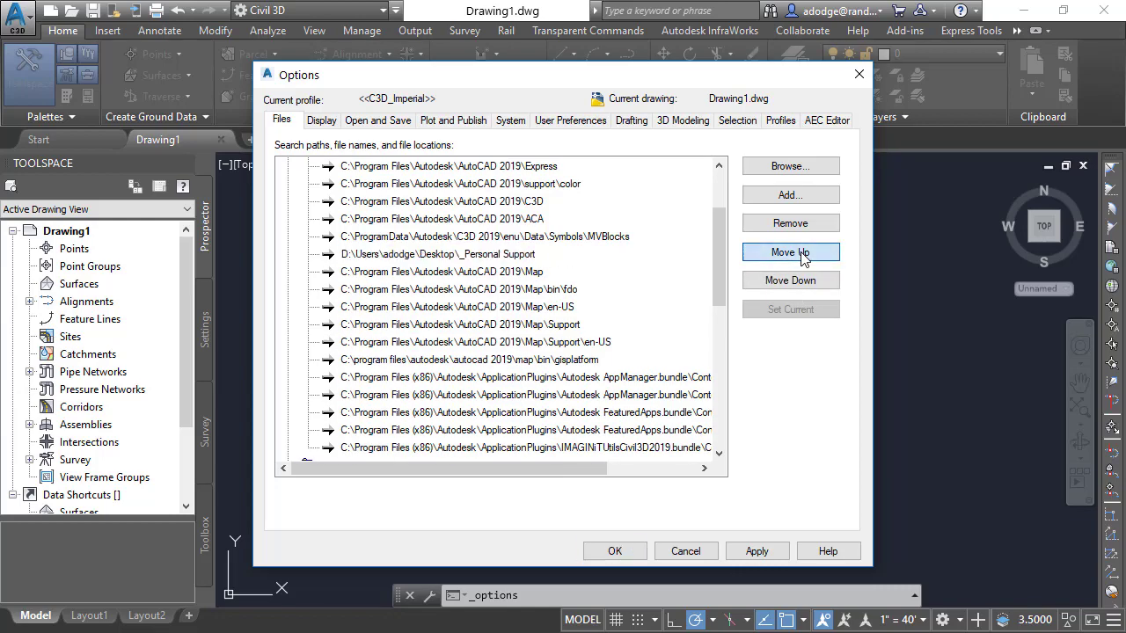
double_click(790, 252)
double_click(790, 252)
double_click(789, 252)
double_click(801, 253)
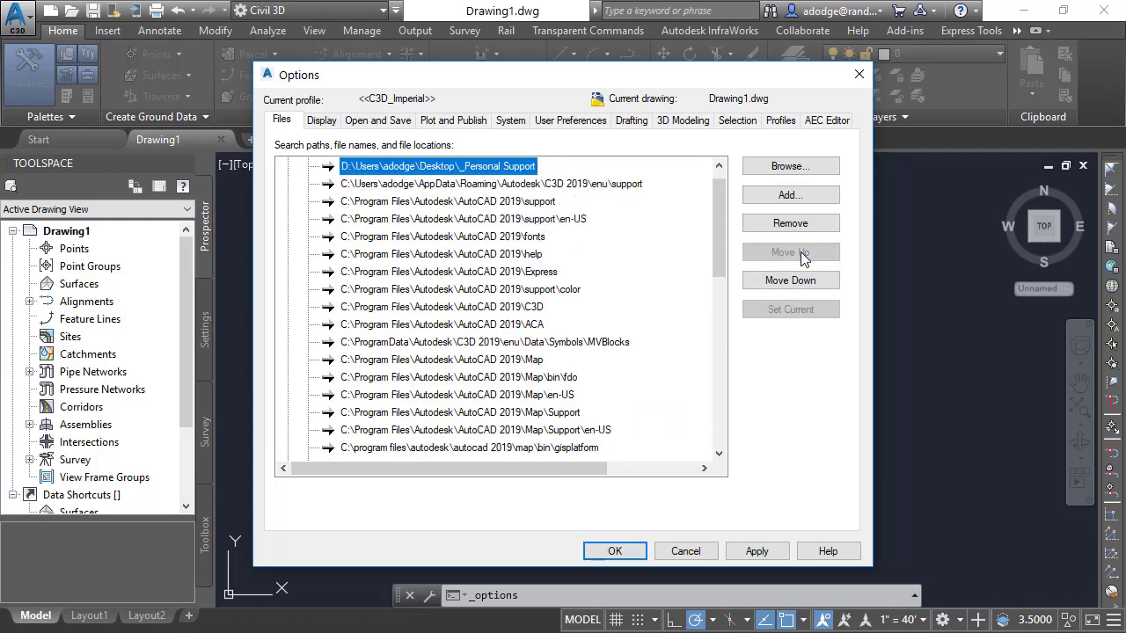
scroll(383, 185, "up", 1)
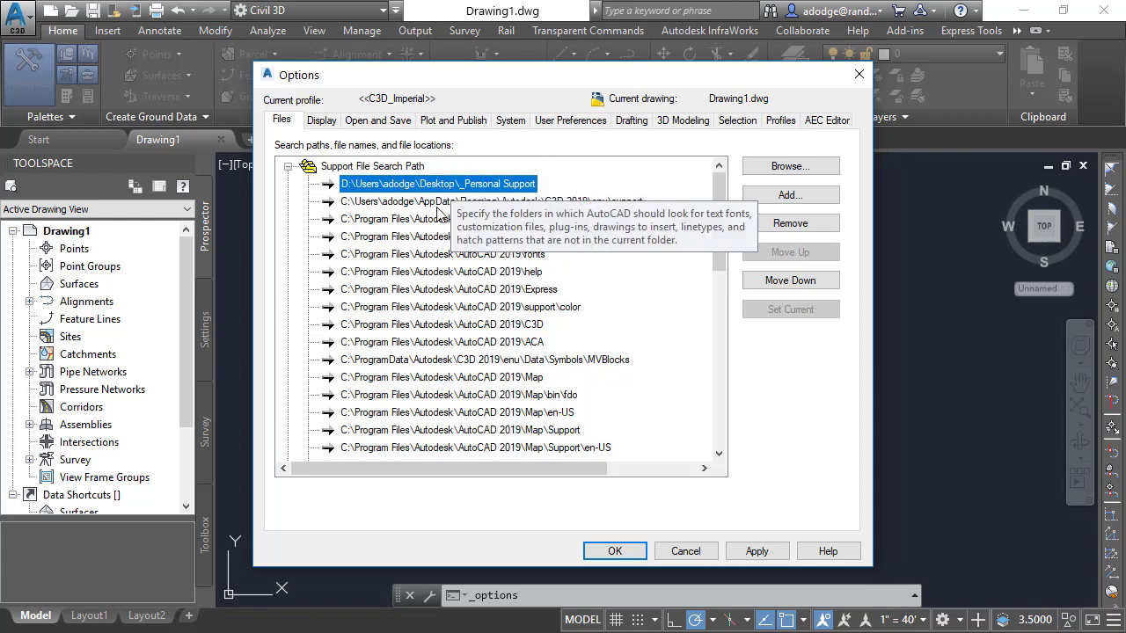
left_click(631, 560)
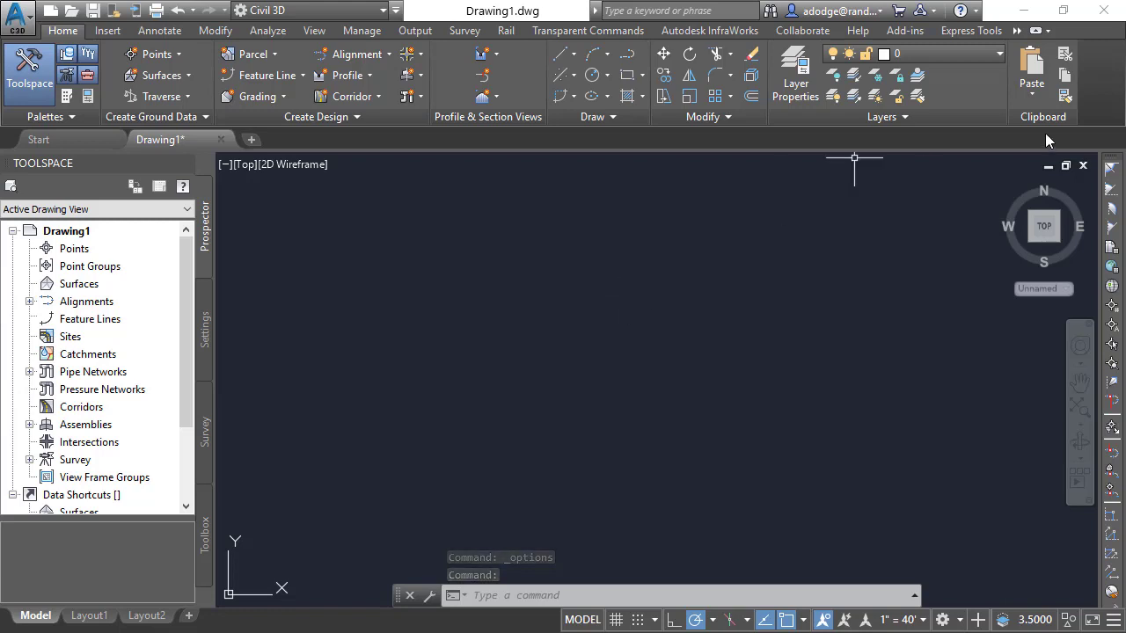
Step: Restart Civil 3D without saving changes to Drawing1.dwg and dismiss the screen resolution warning
left_click(1113, 9)
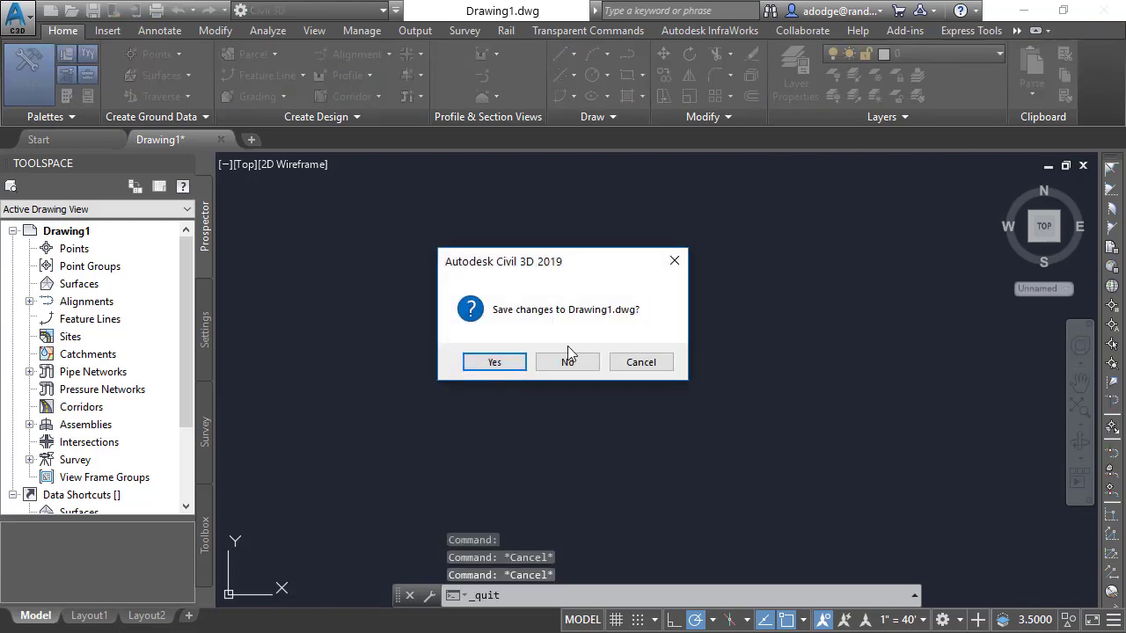
left_click(567, 361)
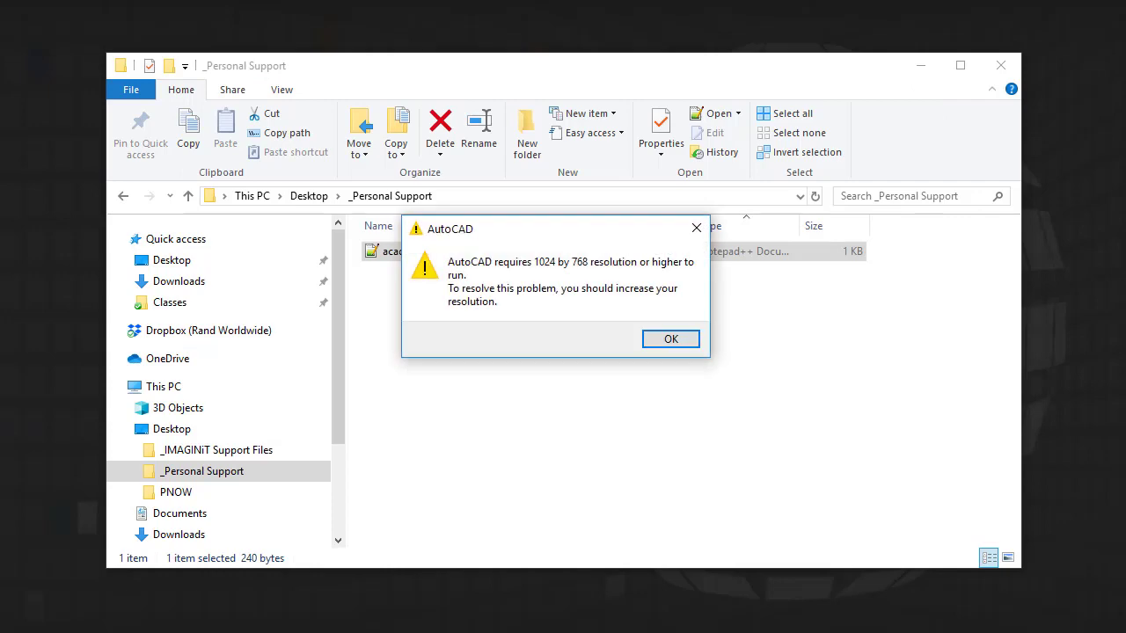
left_click(687, 339)
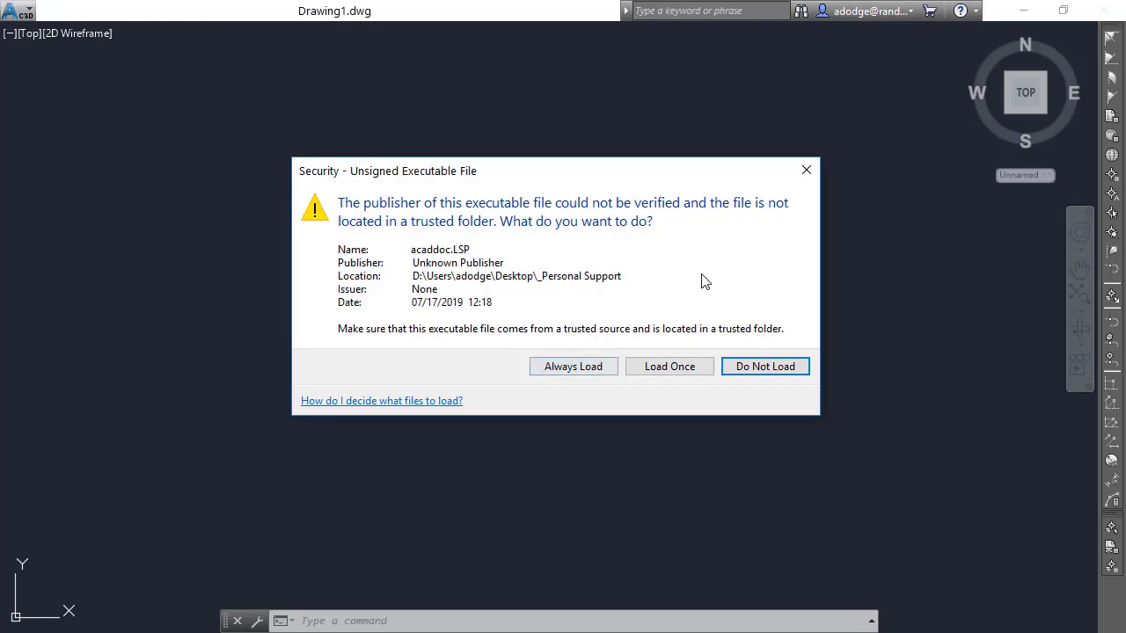
Step: Allow the unsigned acaddoc.LSP from _Personal Support to always load, and check the crosshair size in the drawing area
left_click_drag(512, 166, 552, 115)
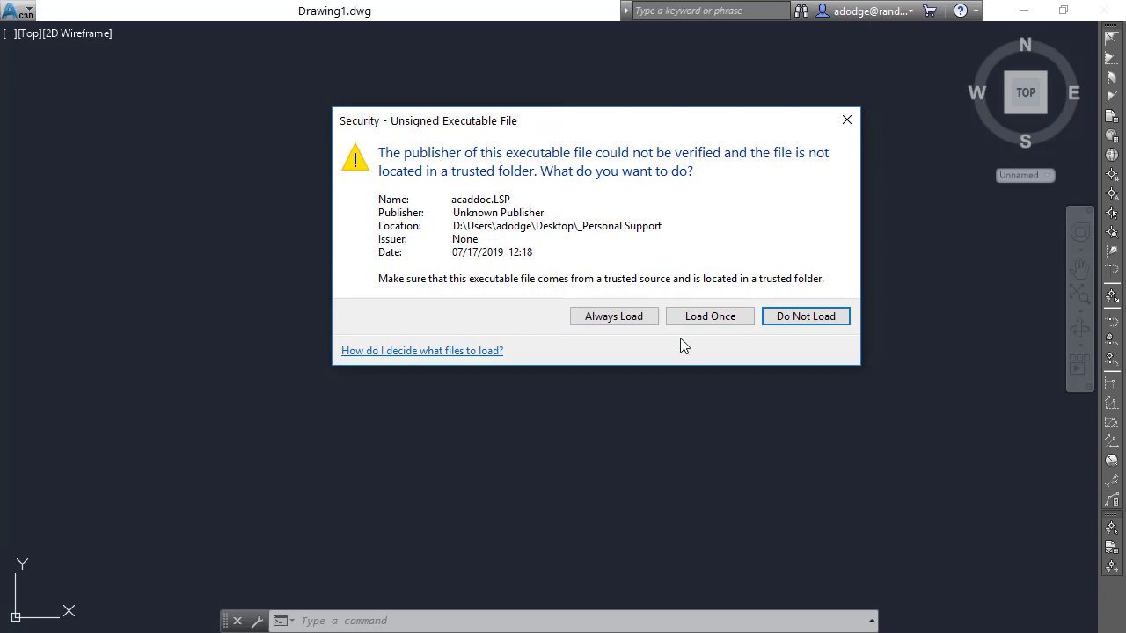
left_click(614, 317)
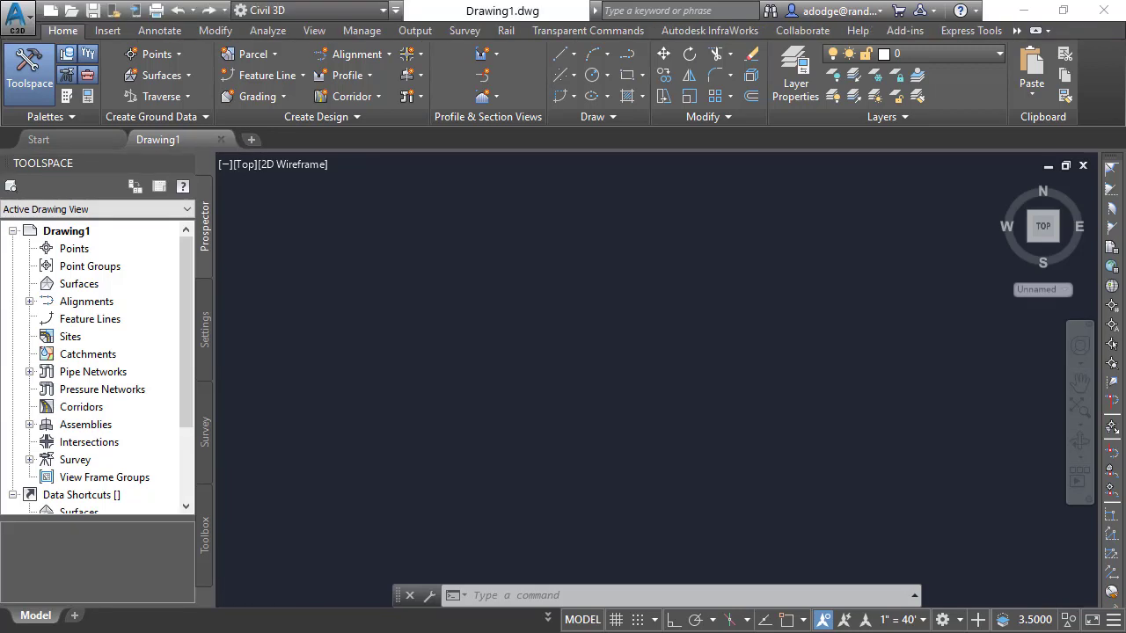
left_click(640, 352)
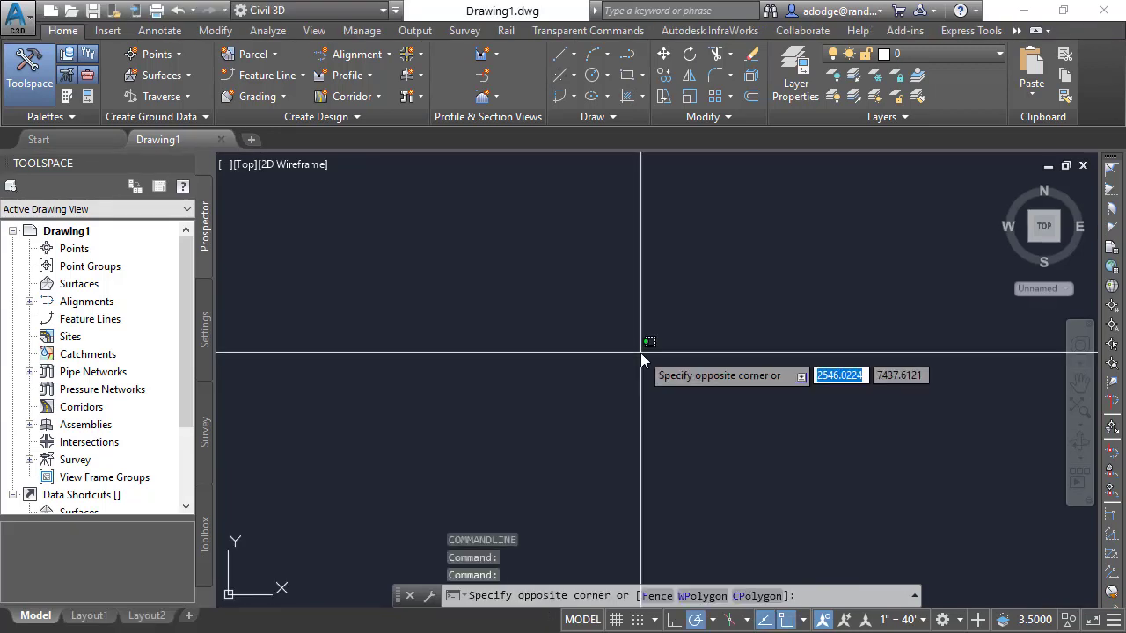
key("Escape")
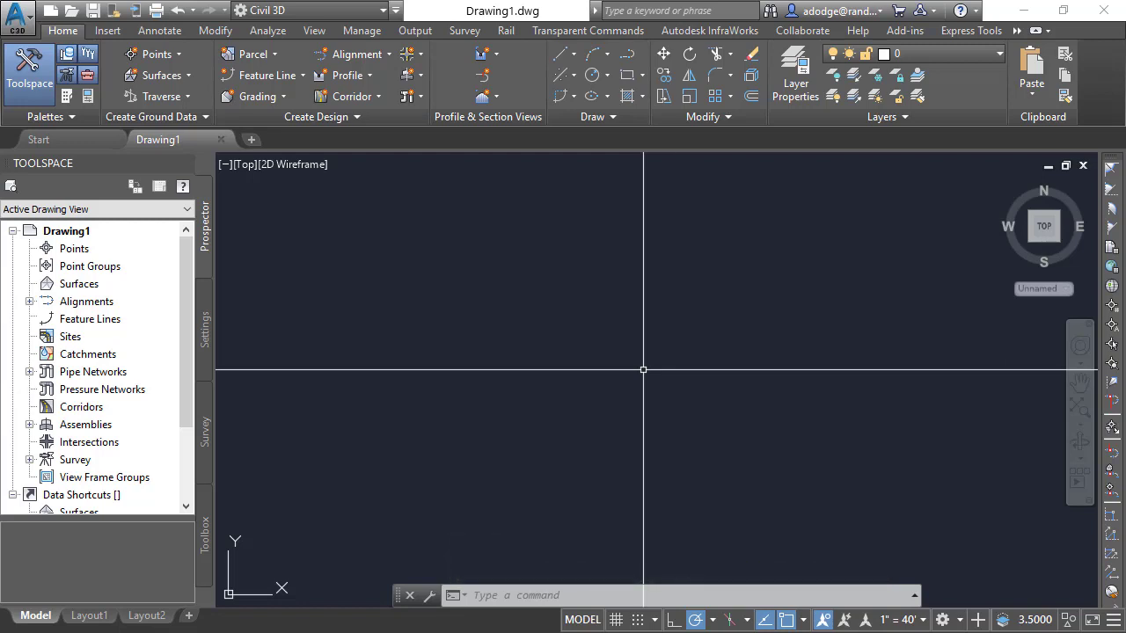
Step: Run (findfile "acaddoc.lsp") at the command line to locate the file on the search path
type("(")
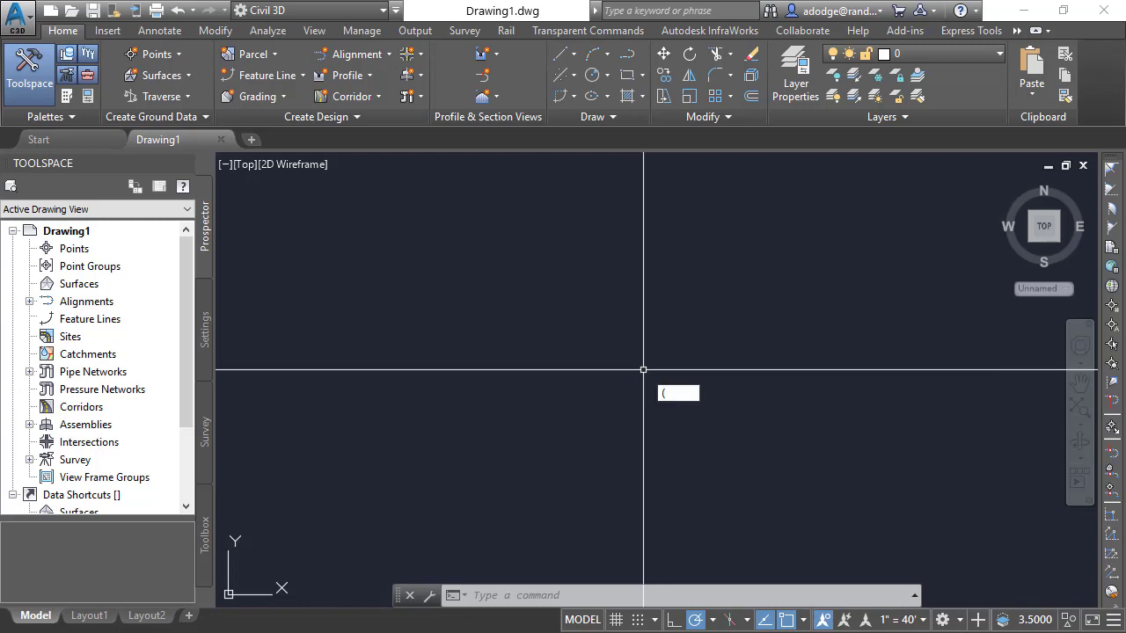
type("findfile \"aac")
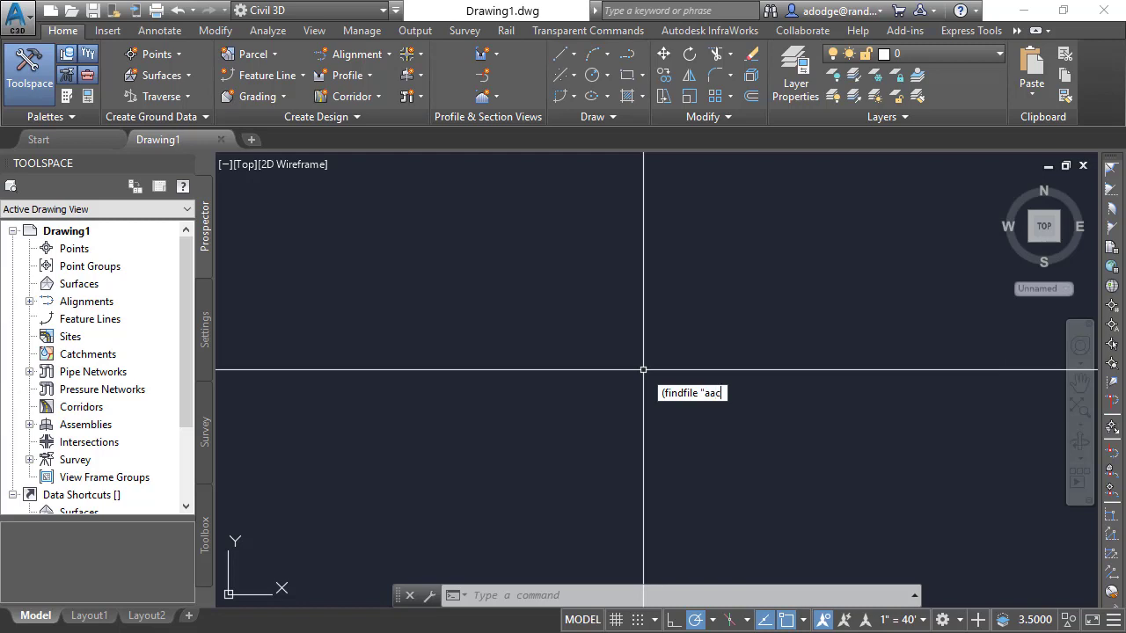
key("BackSpace")
key("BackSpace")
type("caddoc.lsp")
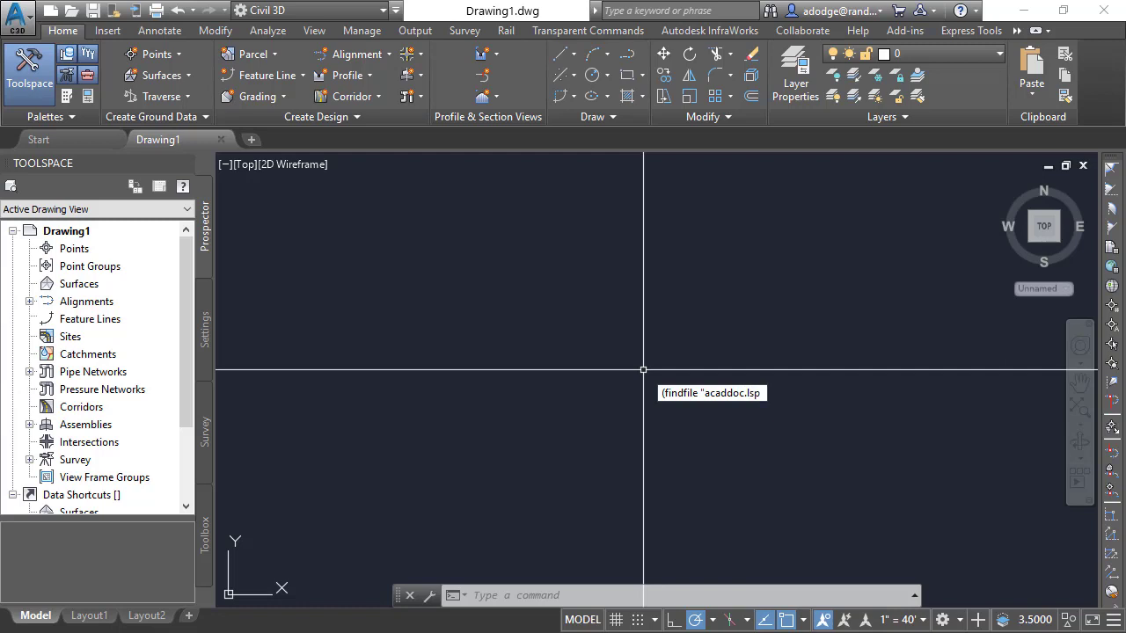
type("\")")
key("Return")
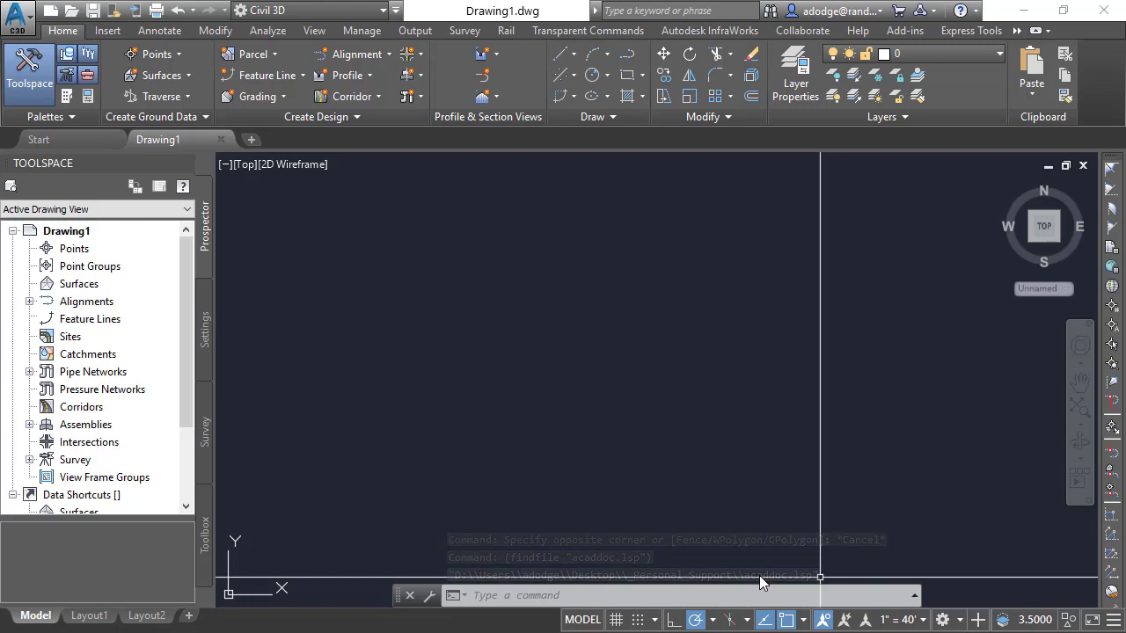
Step: Review the returned file path in the expanded command history, close it and cancel any active selection
key("F2")
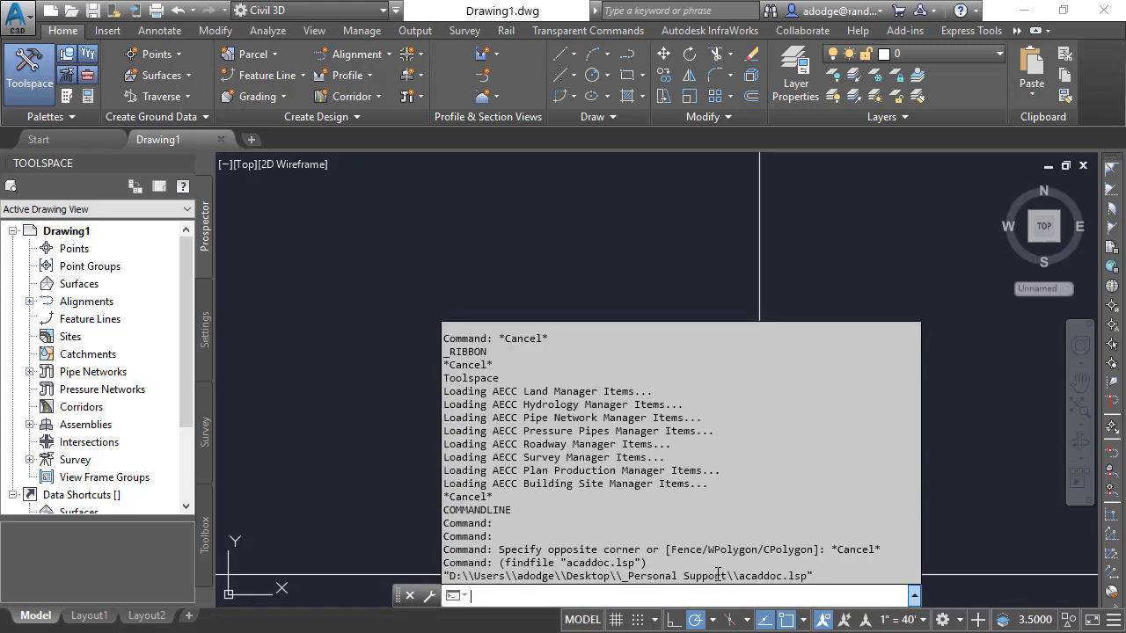
left_click(382, 386)
left_click(543, 328)
key("Escape")
key("Escape")
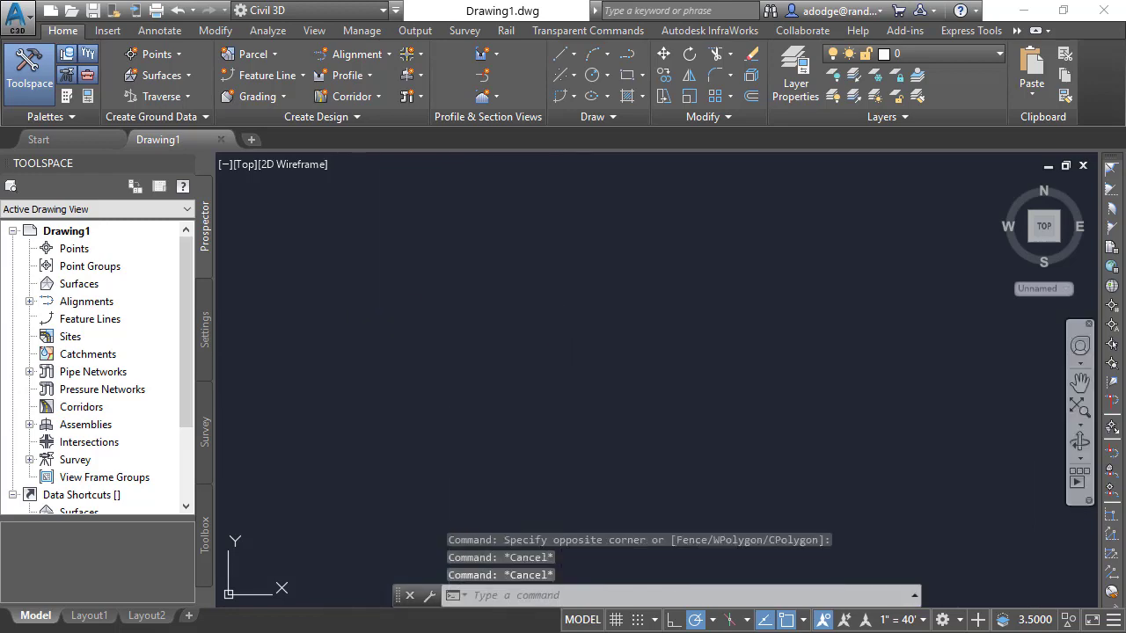
Step: Switch to acaddoc.lsp in Notepad++ and place the text cursor at the end of the FILEDIA line
key("alt+Tab")
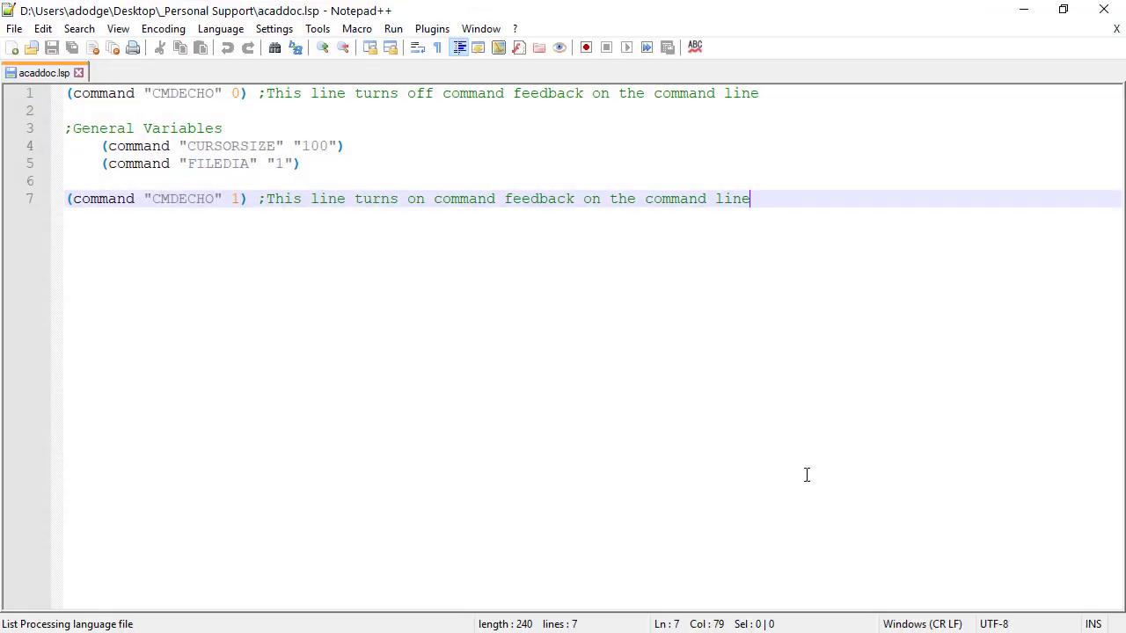
left_click(315, 167)
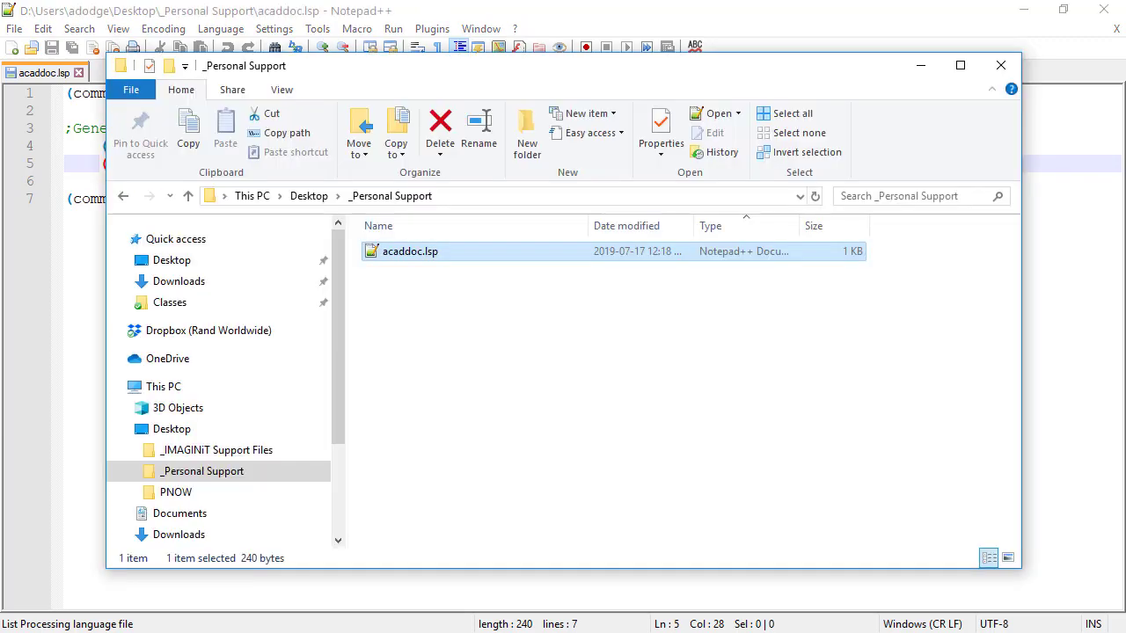
Step: Paste the copied BreakAt.lsp into the _Personal Support folder and open it in Notepad++
mouse_move(514, 70)
left_mouse_down()
mouse_move(516, 131)
mouse_move(512, 84)
left_mouse_up()
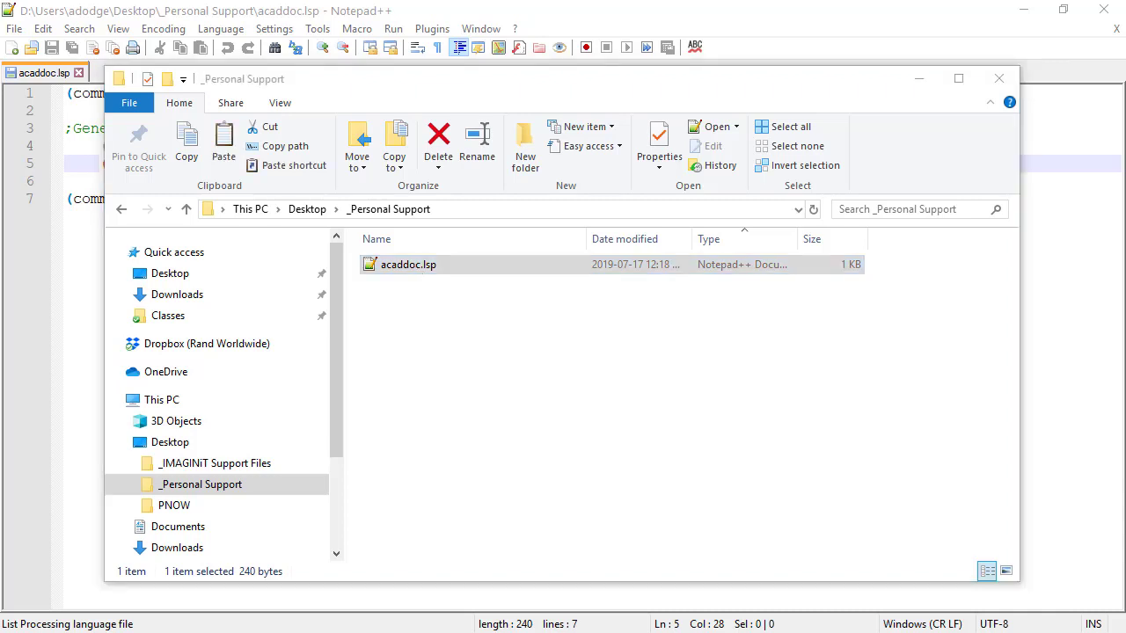
left_click(448, 360)
key("ctrl+v")
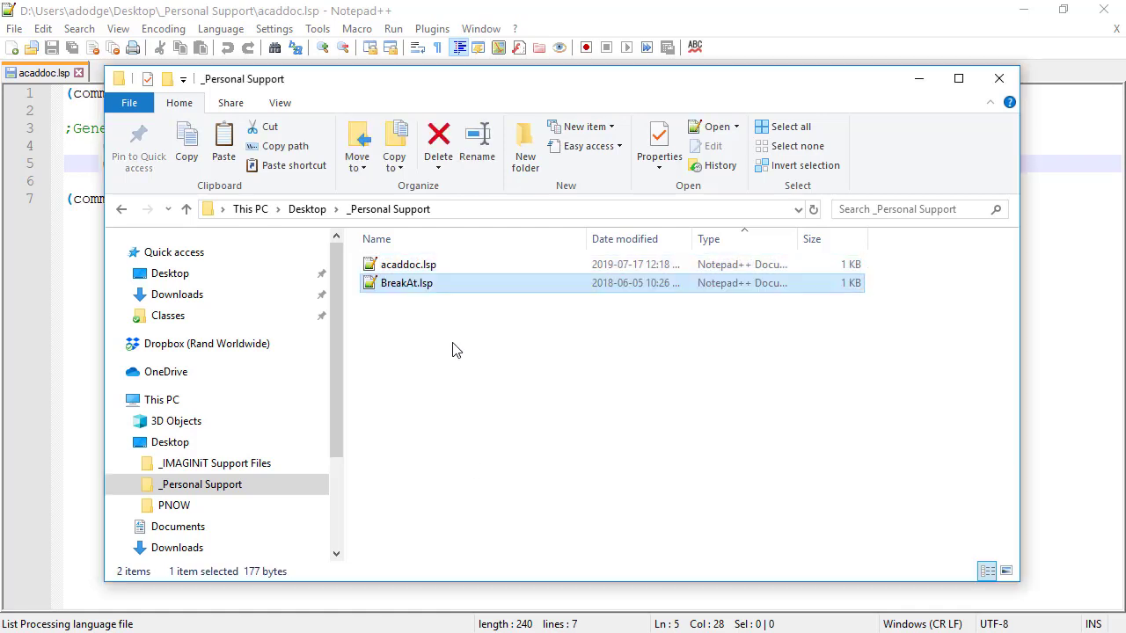
left_click(444, 348)
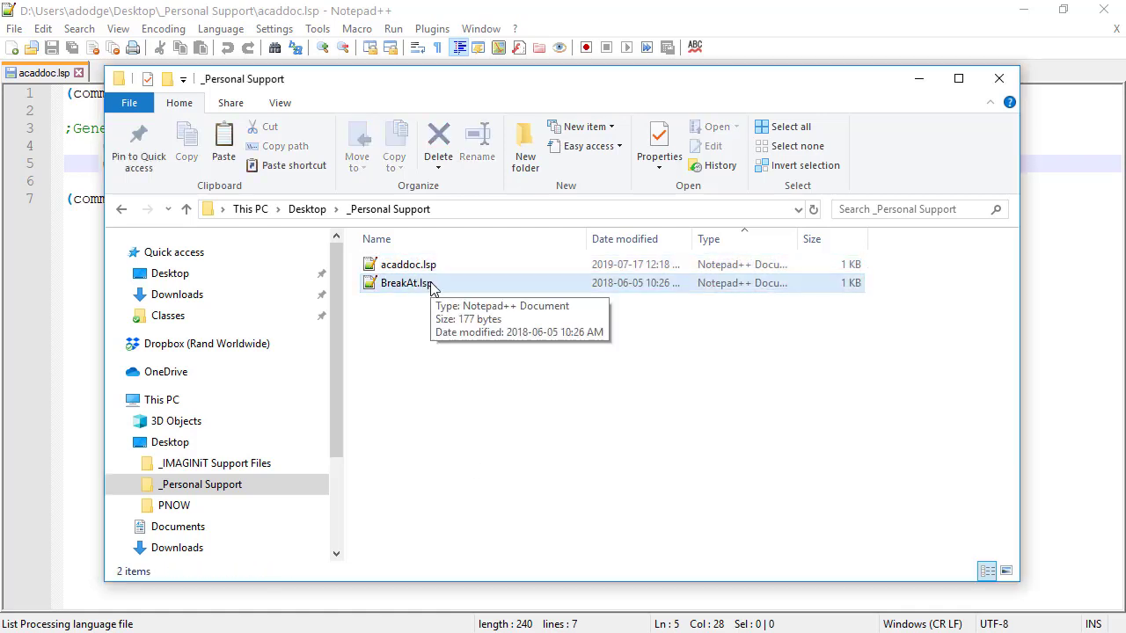
double_click(407, 283)
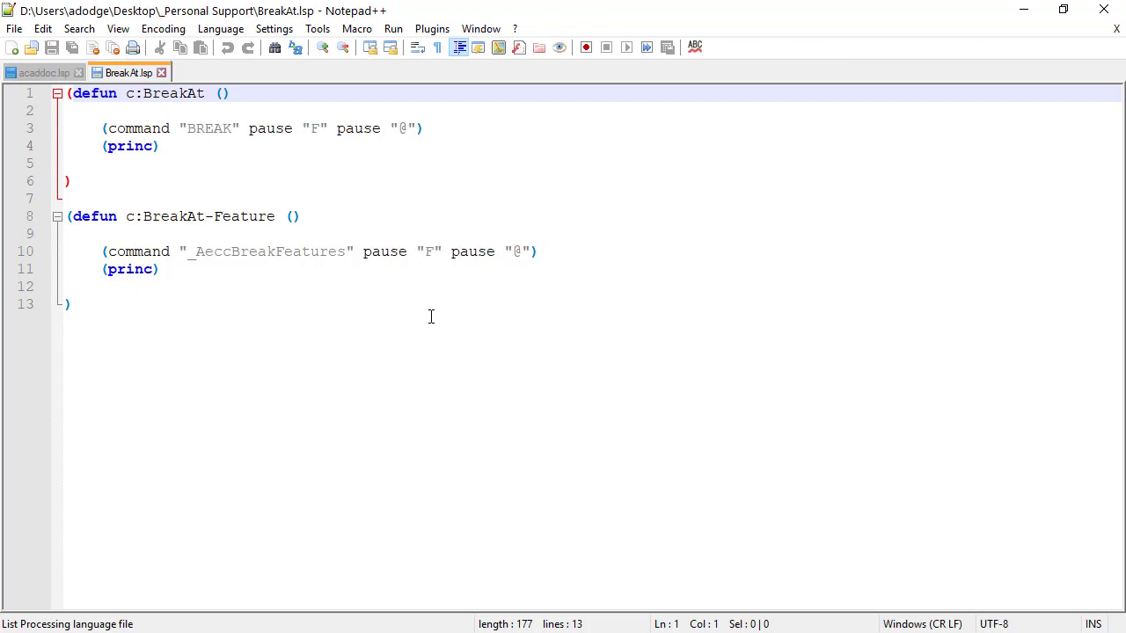
Step: Examine the BreakAt and BreakAt-Feature functions in BreakAt.lsp, including their command names, called commands, pauses and arguments
left_click(73, 180)
key("ctrl+shift+Home")
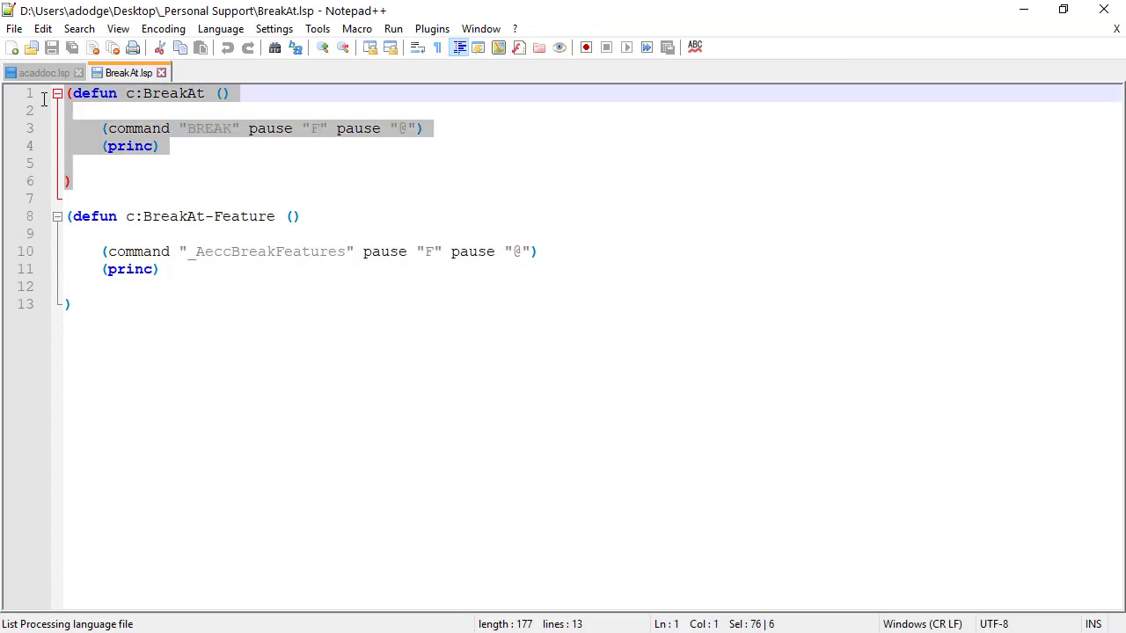
left_click(84, 182)
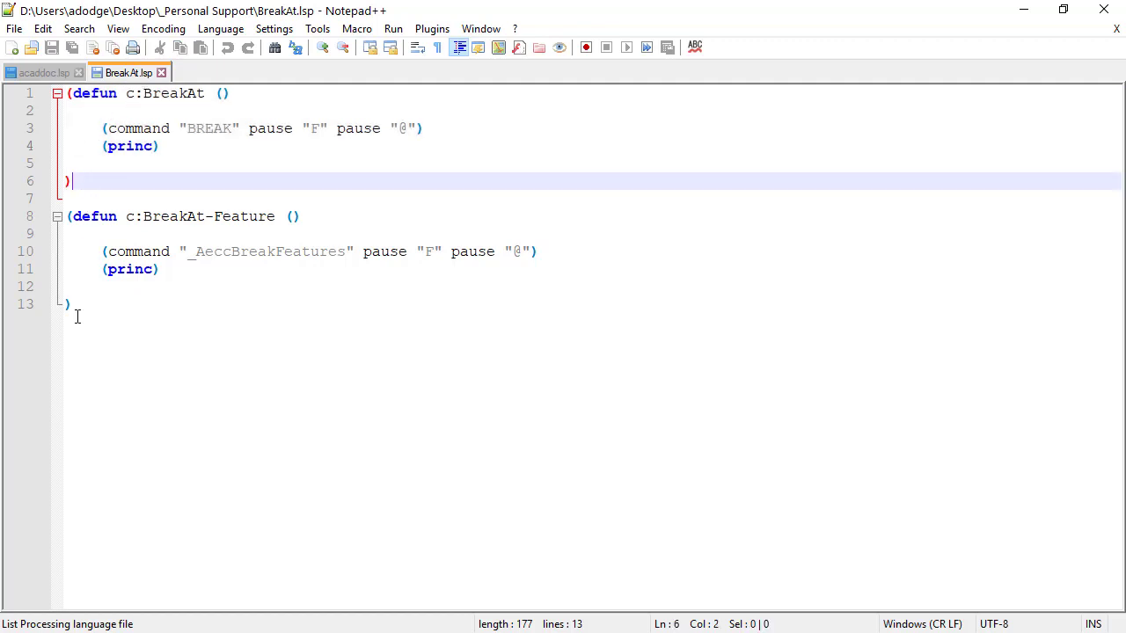
left_click(76, 308)
left_click(74, 181)
double_click(167, 92)
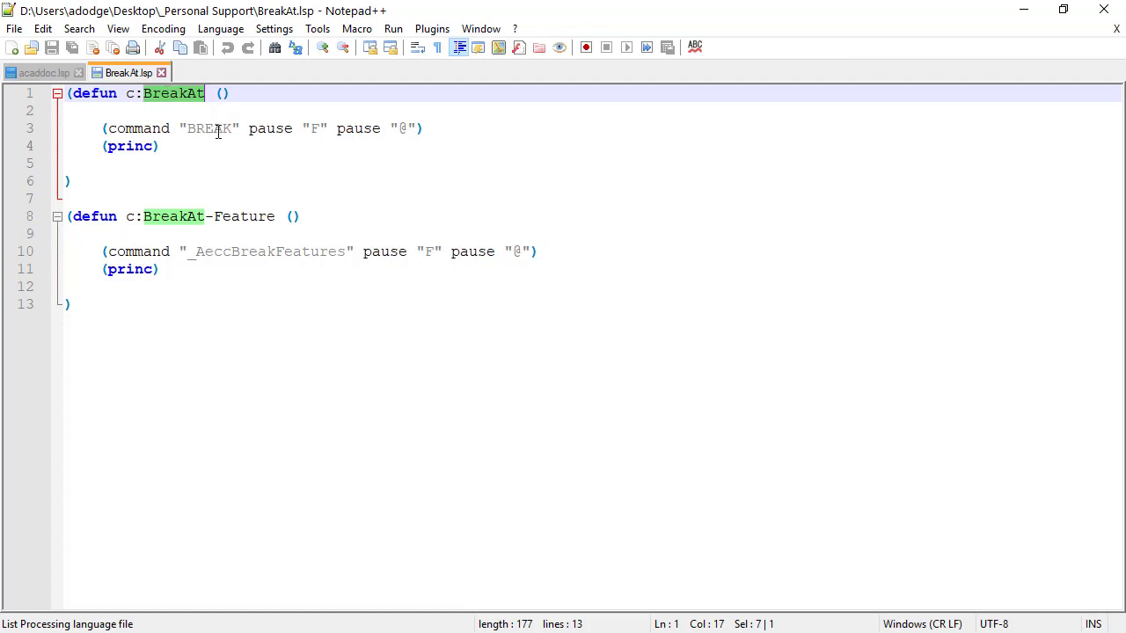
double_click(218, 130)
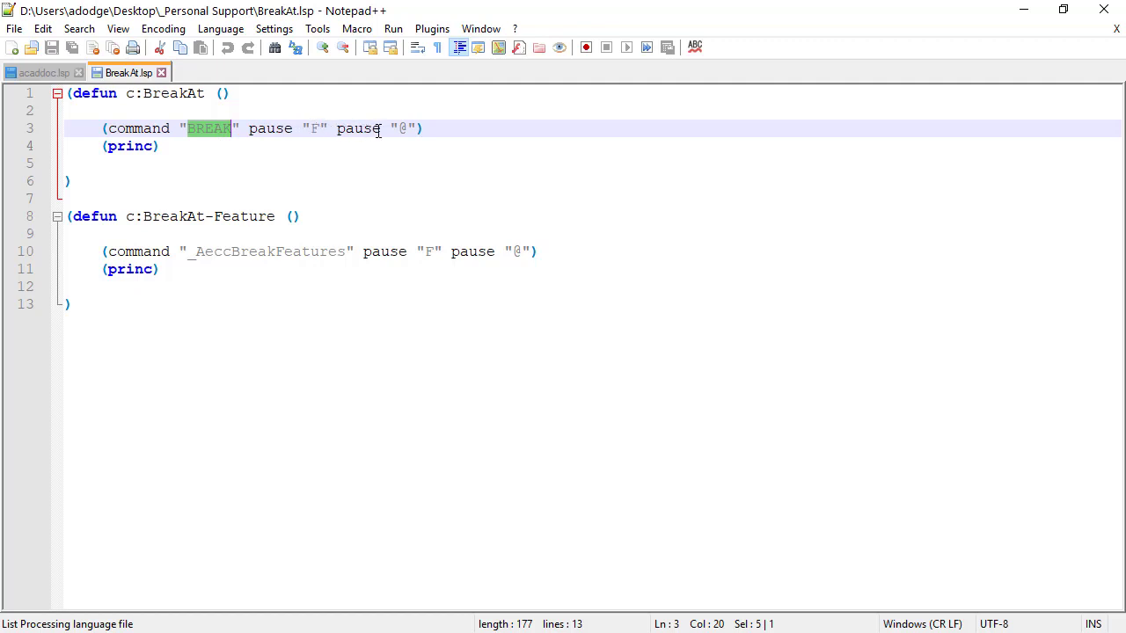
double_click(314, 129)
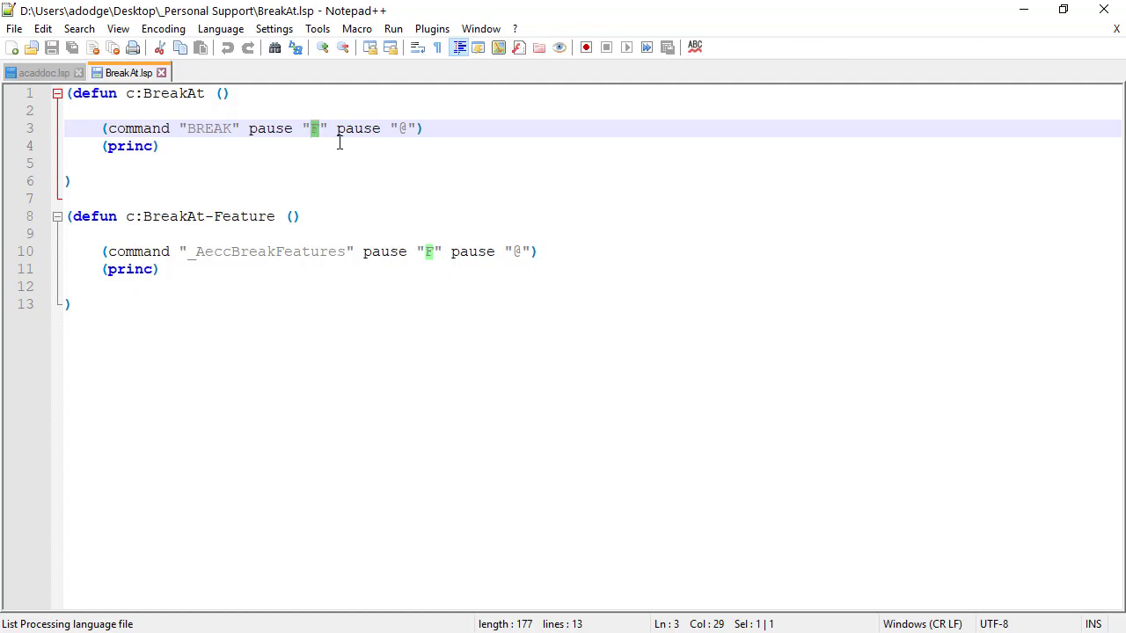
left_click(382, 129)
double_click(354, 130)
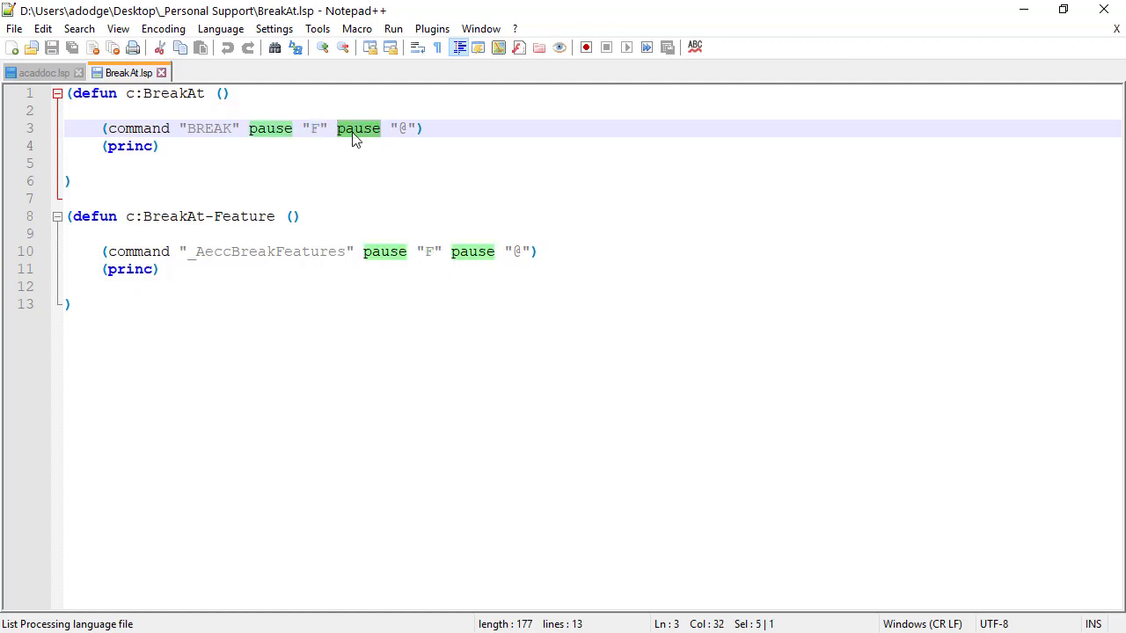
double_click(401, 132)
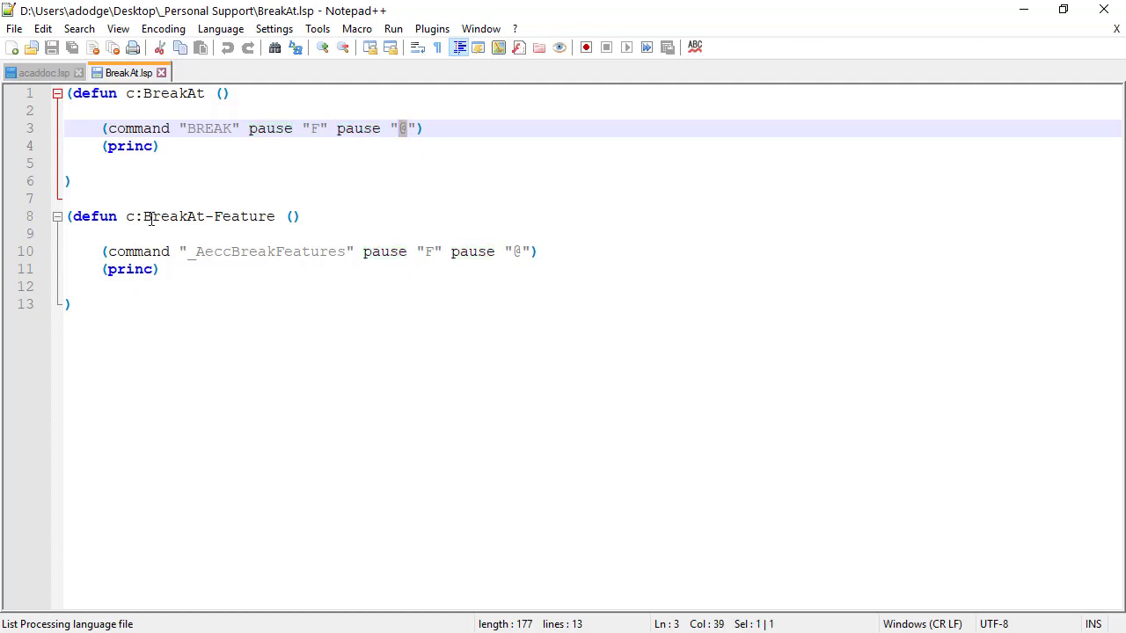
left_click_drag(144, 218, 275, 217)
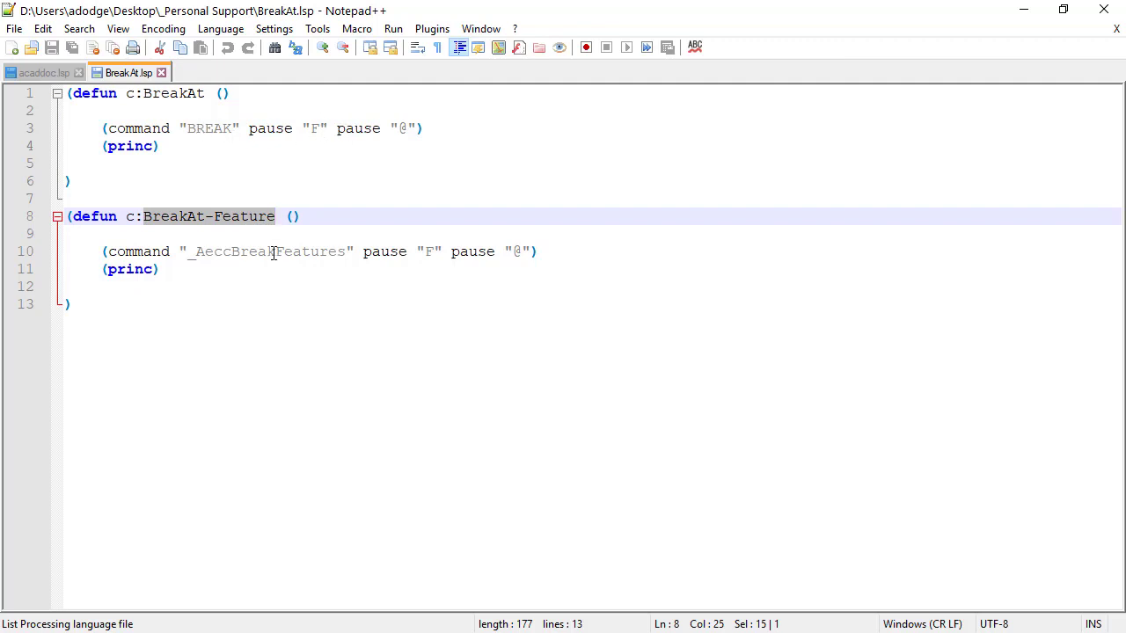
double_click(273, 252)
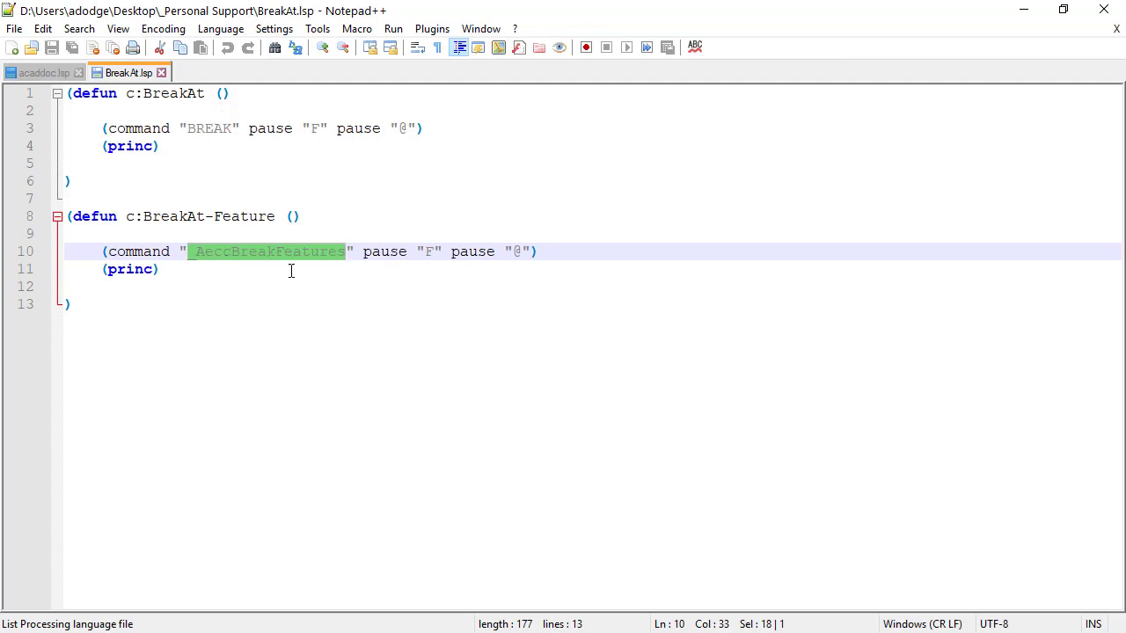
Step: Switch to acaddoc.lsp and add the comment ";Autolisp handling" as a new section below the FILEDIA line
left_click(53, 74)
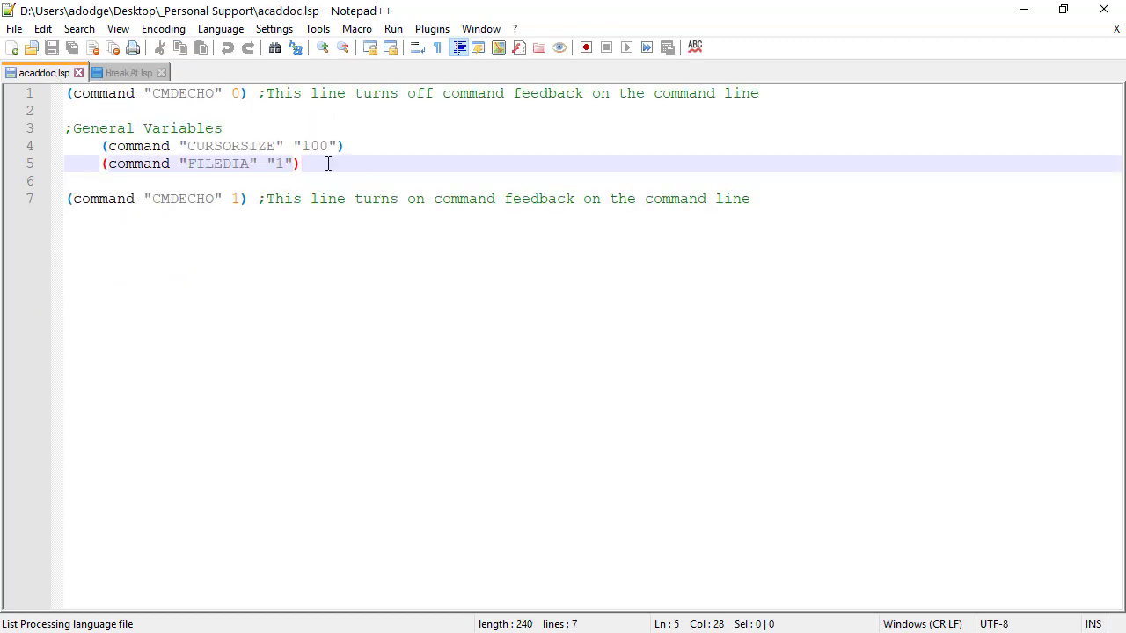
key("Return")
key("Return")
key("BackSpace")
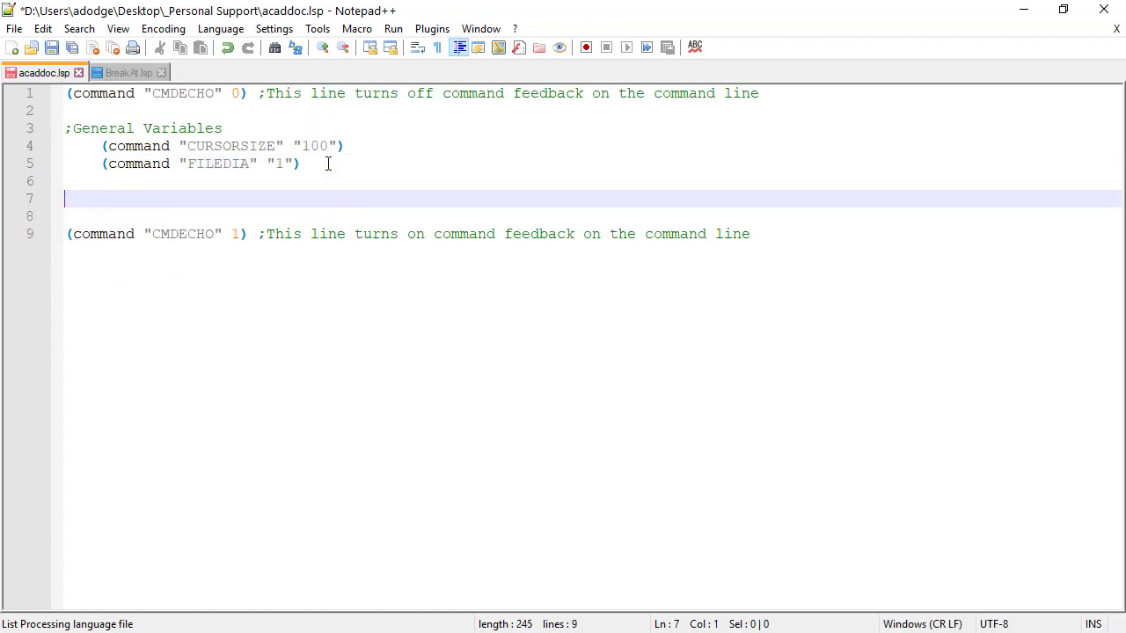
type(";Autolisp handling")
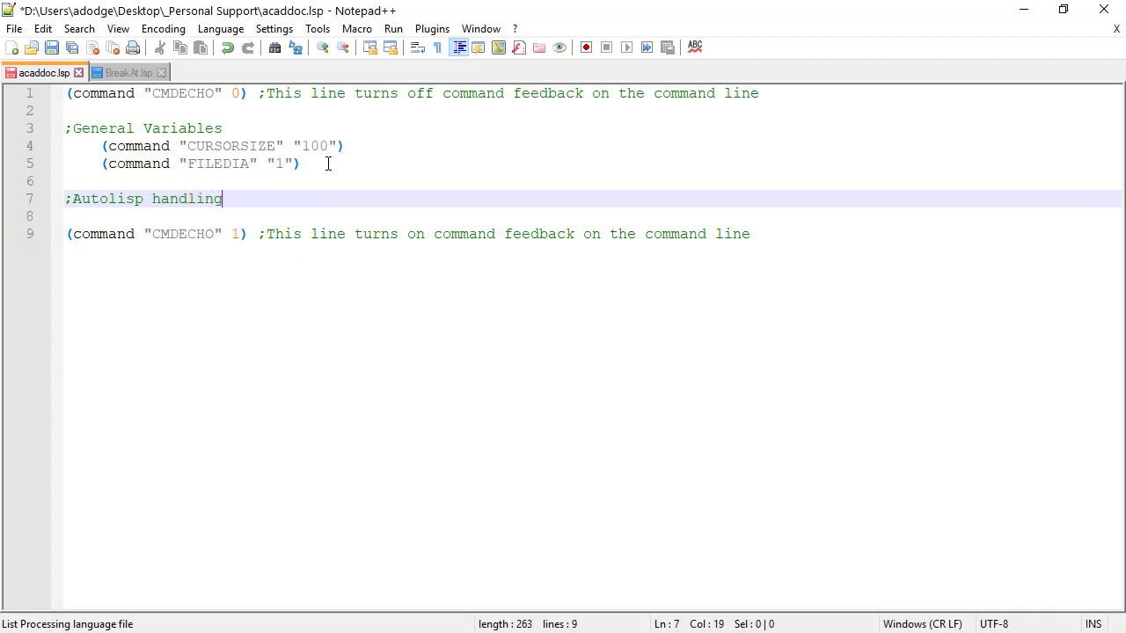
Step: Add the indented line (load "BreakAt.lsp") under the Autolisp handling comment, followed by a semicolon to start a comment
key("Return")
key("Tab")
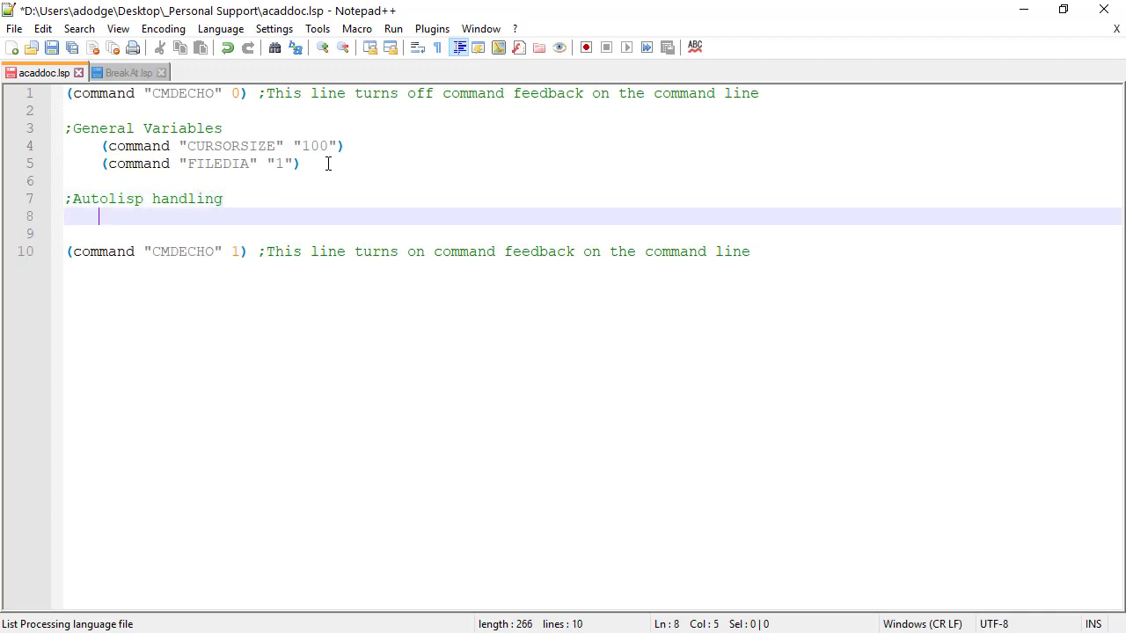
type("(load ")
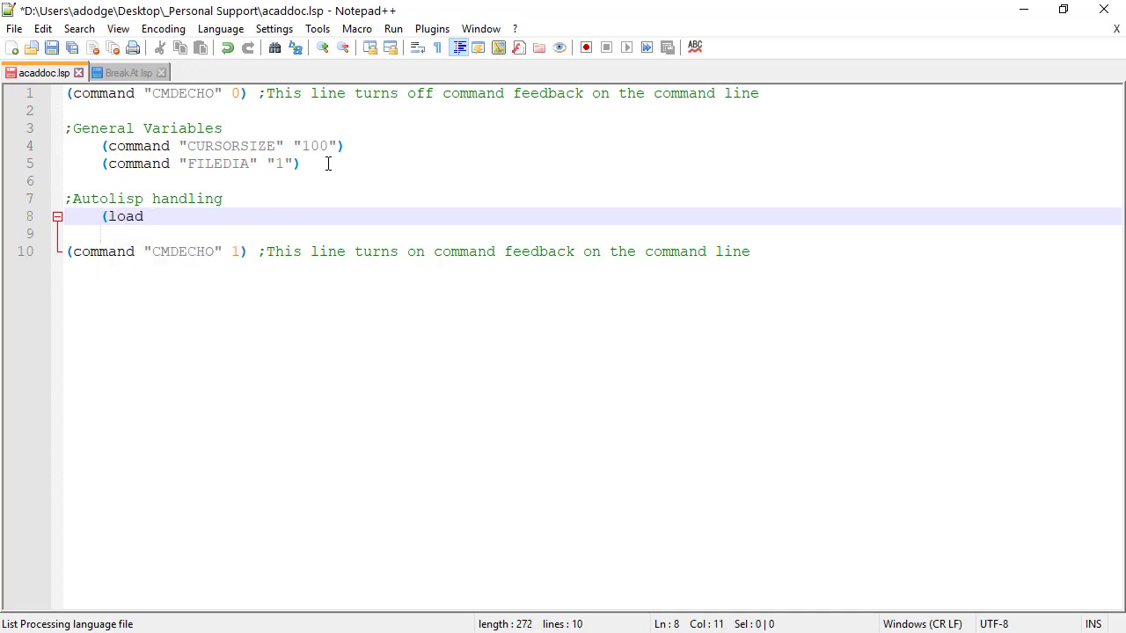
type("\"")
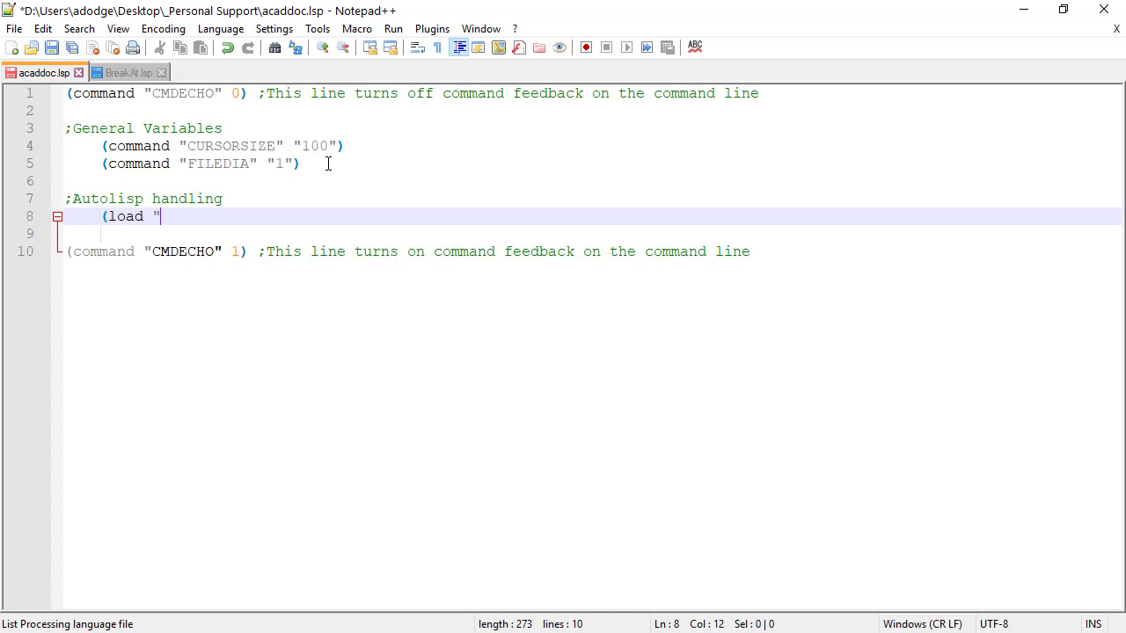
type("BreakAt.lsp\"")
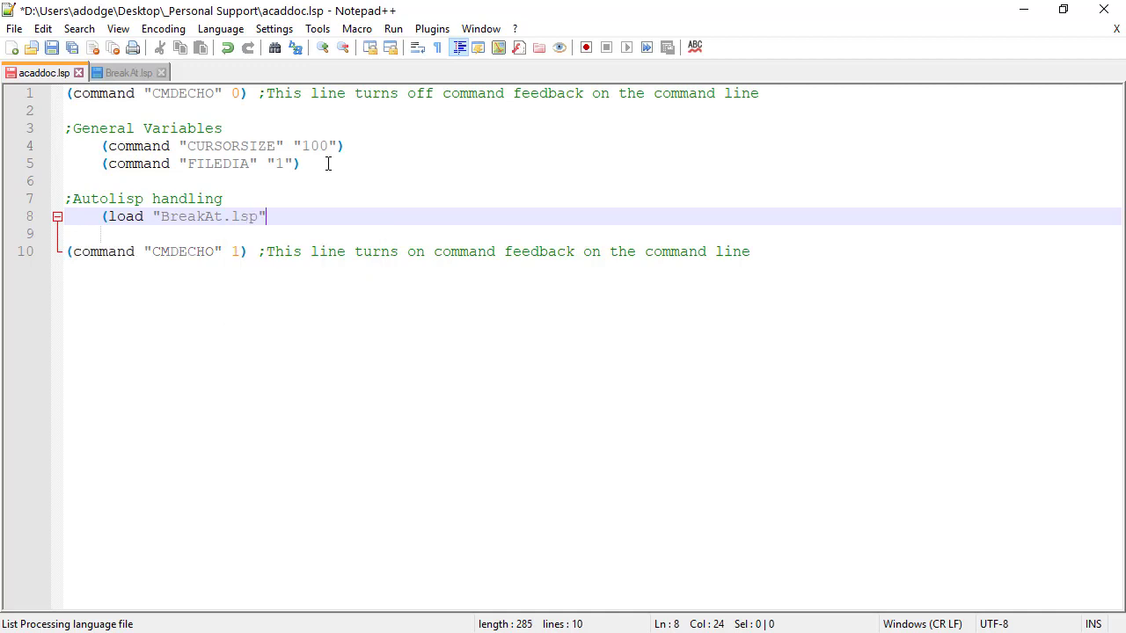
type("1")
key("BackSpace")
type(") ;")
key("BackSpace")
Step: Check the command name in BreakAt.lsp, complete the load line's comment as "Command name - BreakAt and BreakAt-Feature", and save acaddoc.lsp
left_click(128, 73)
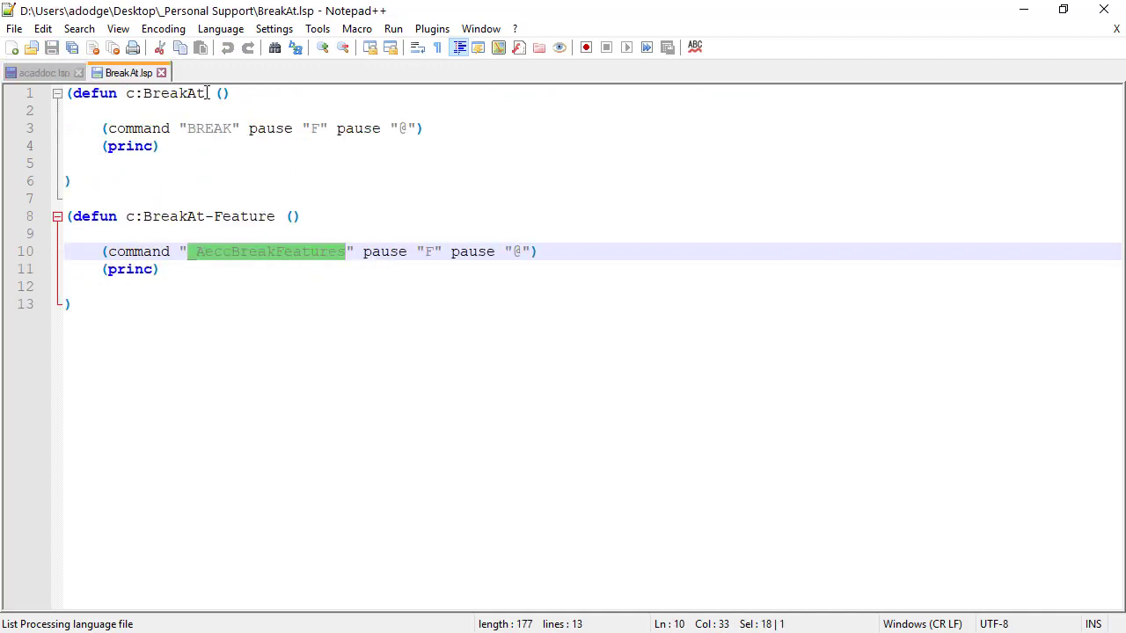
left_click_drag(205, 93, 143, 93)
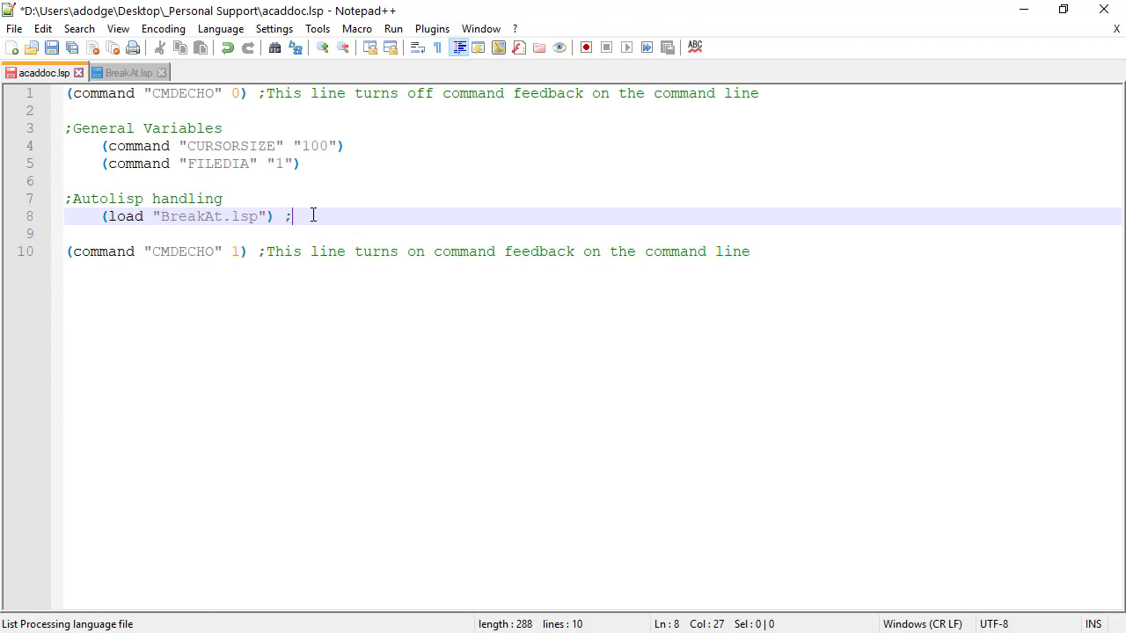
type("Command name - ")
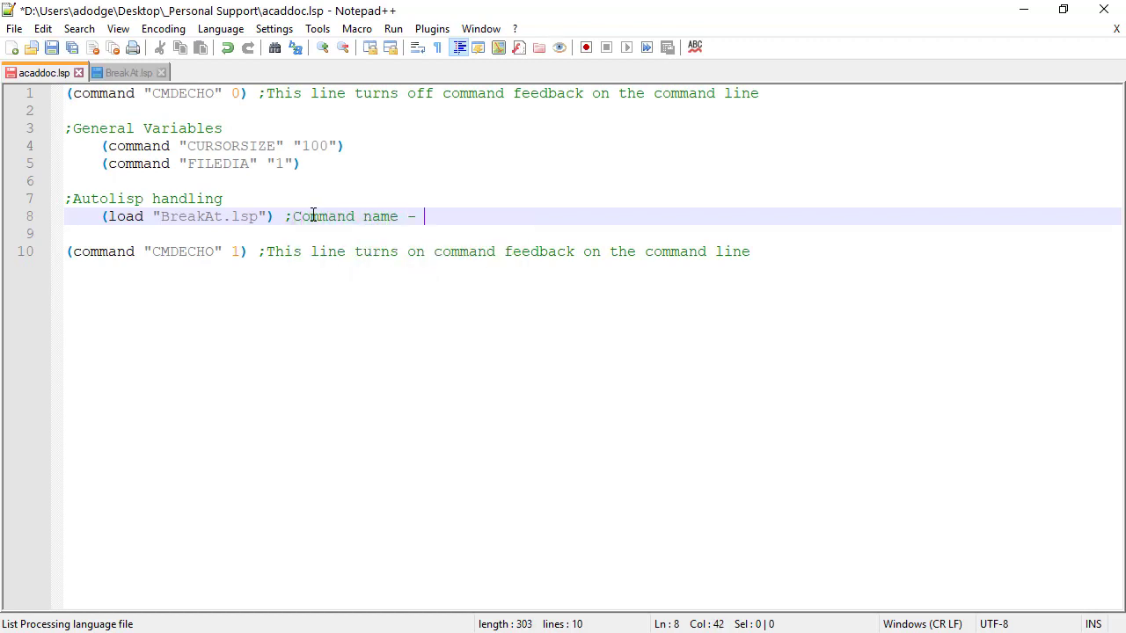
type("BreakAt and")
key("BackSpace")
type("d ")
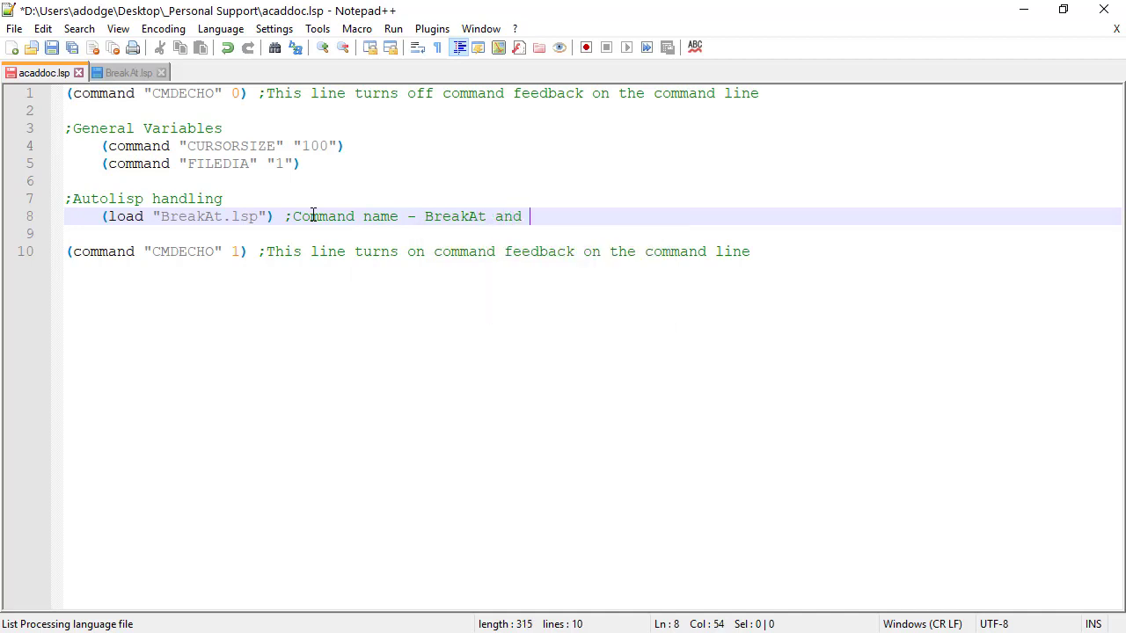
type("BreakAt-Fea")
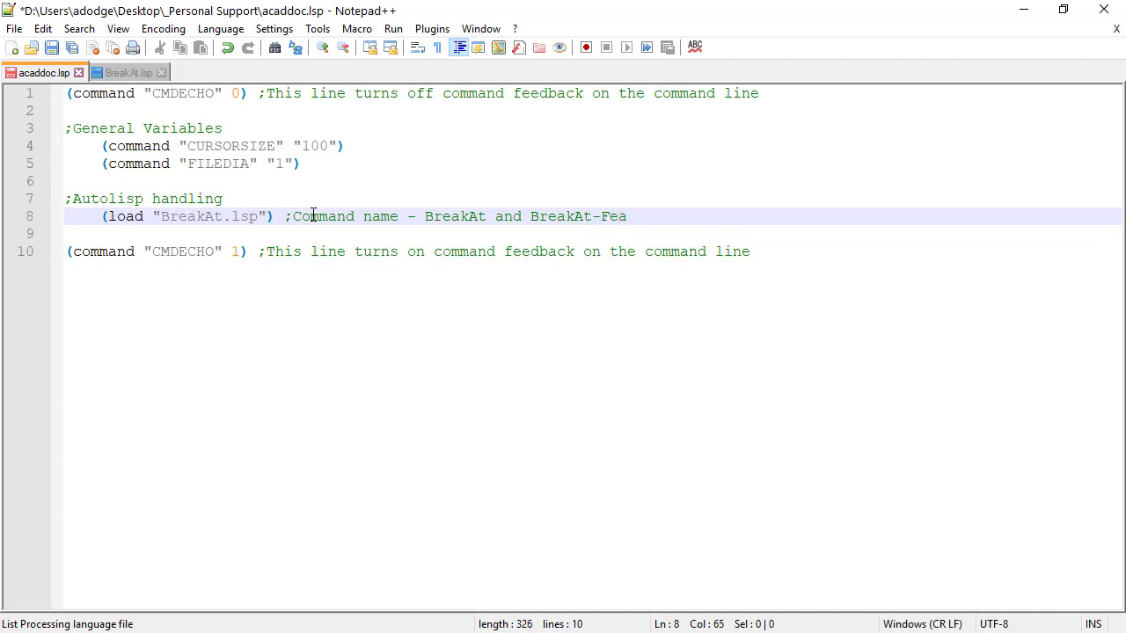
type("ture")
left_click(49, 52)
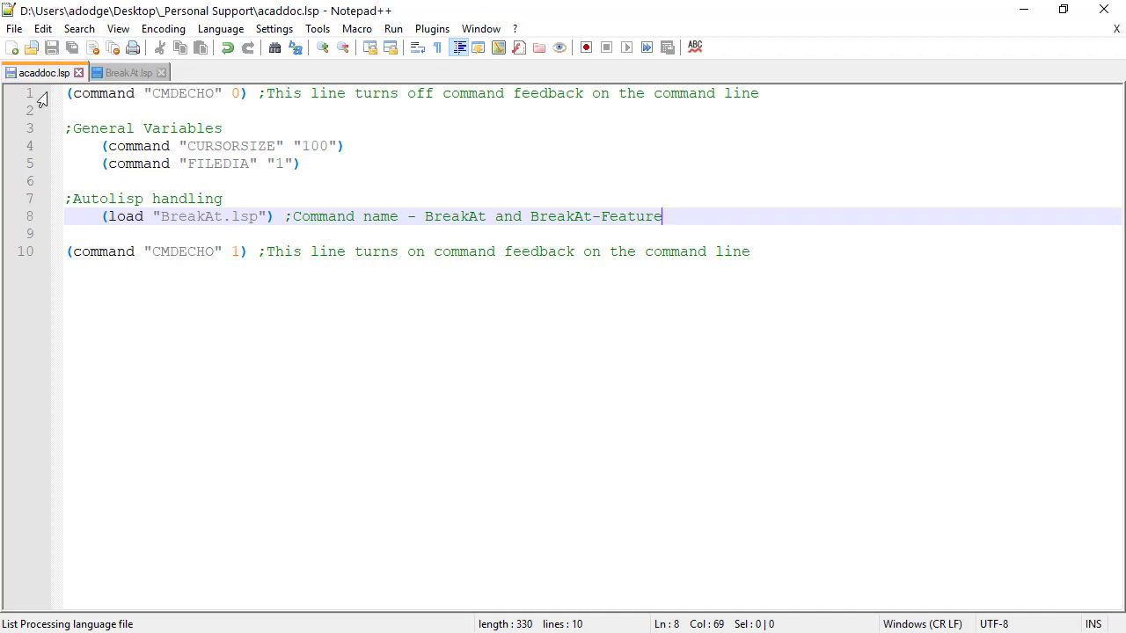
Step: Compare the file name in the load line with the path and BreakAt.lsp file of the _Personal Support folder in File Explorer
left_click(165, 223)
left_click_drag(466, 8, 483, 343)
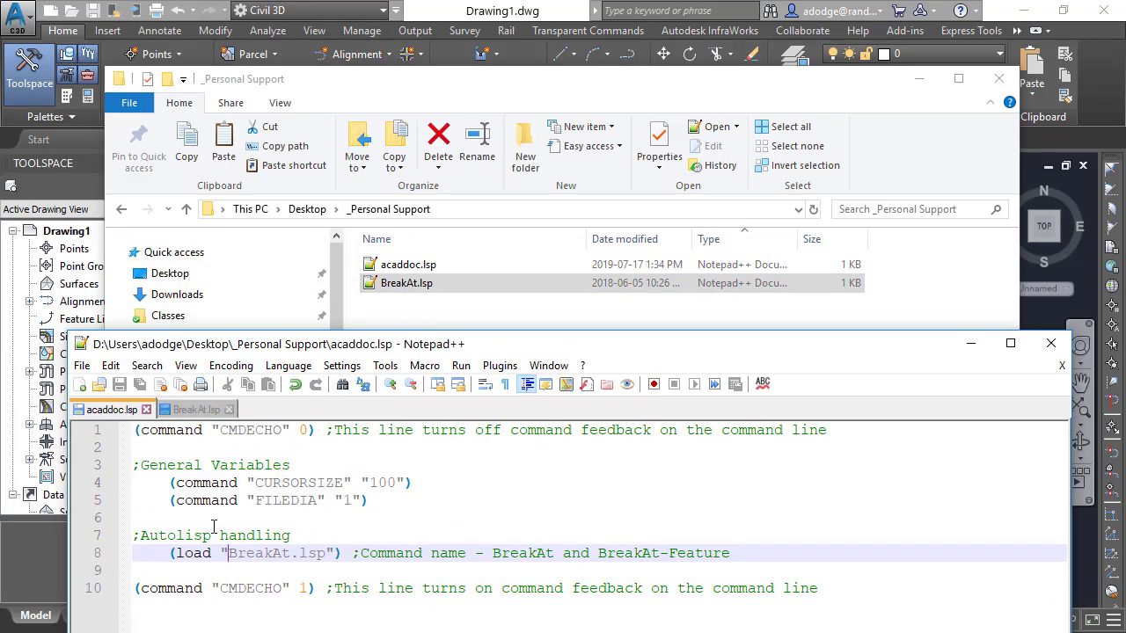
left_click(467, 211)
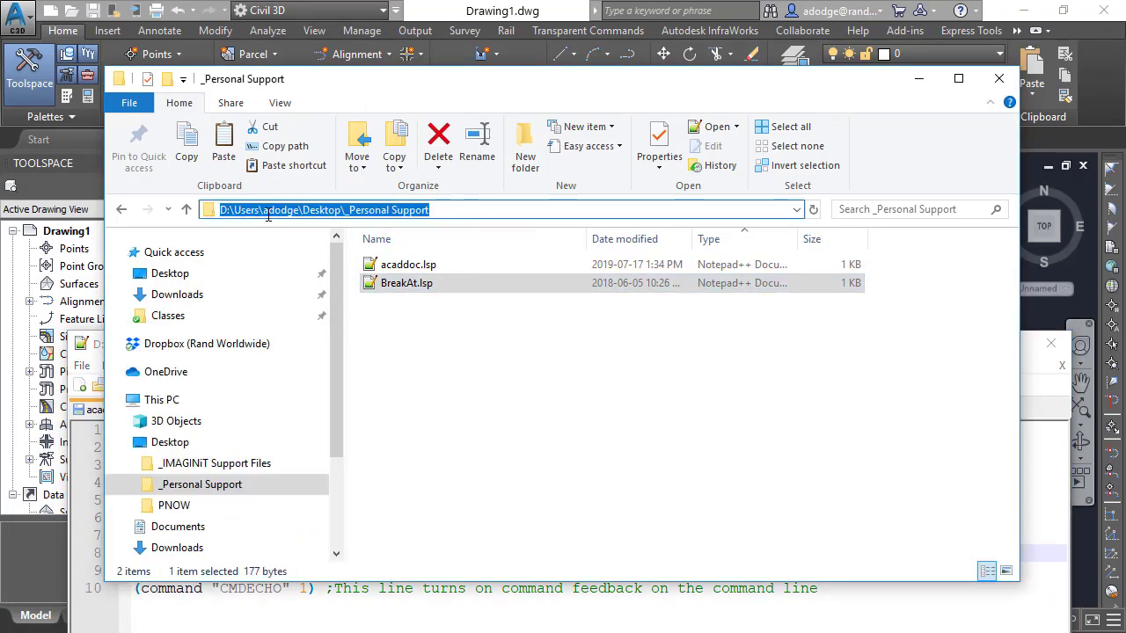
left_click(455, 607)
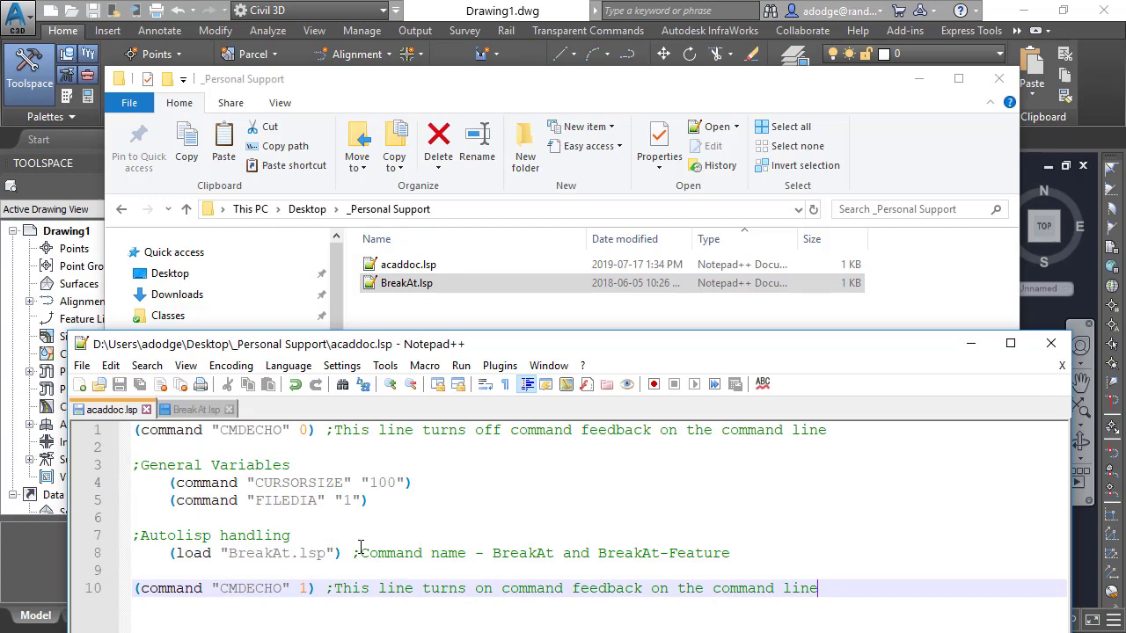
left_click(233, 554)
left_click(408, 288)
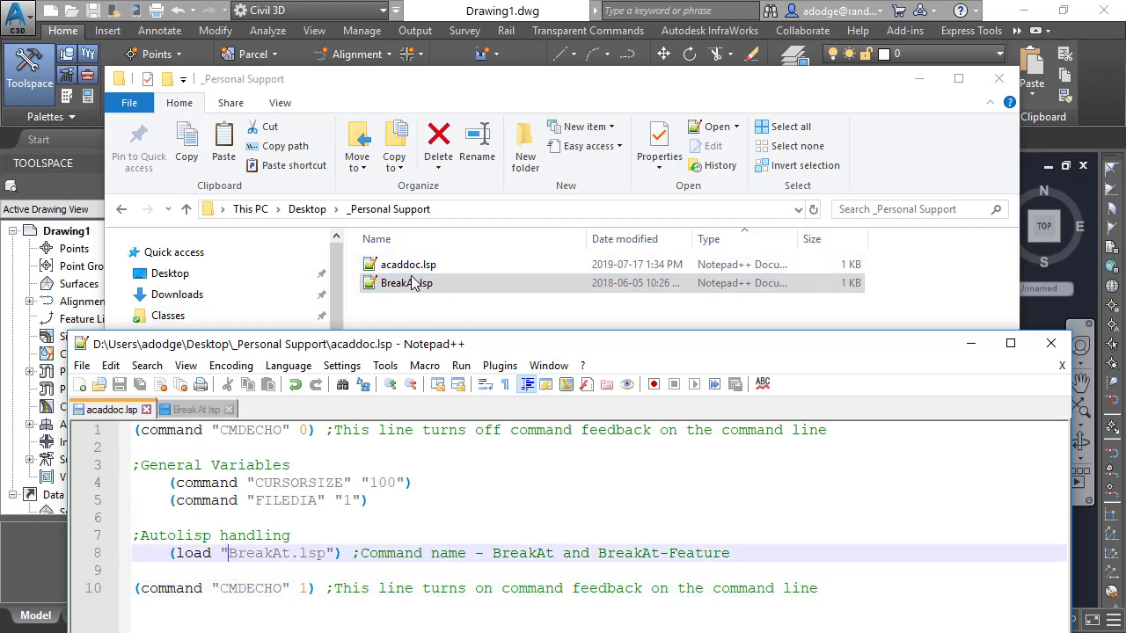
left_click_drag(325, 554, 229, 554)
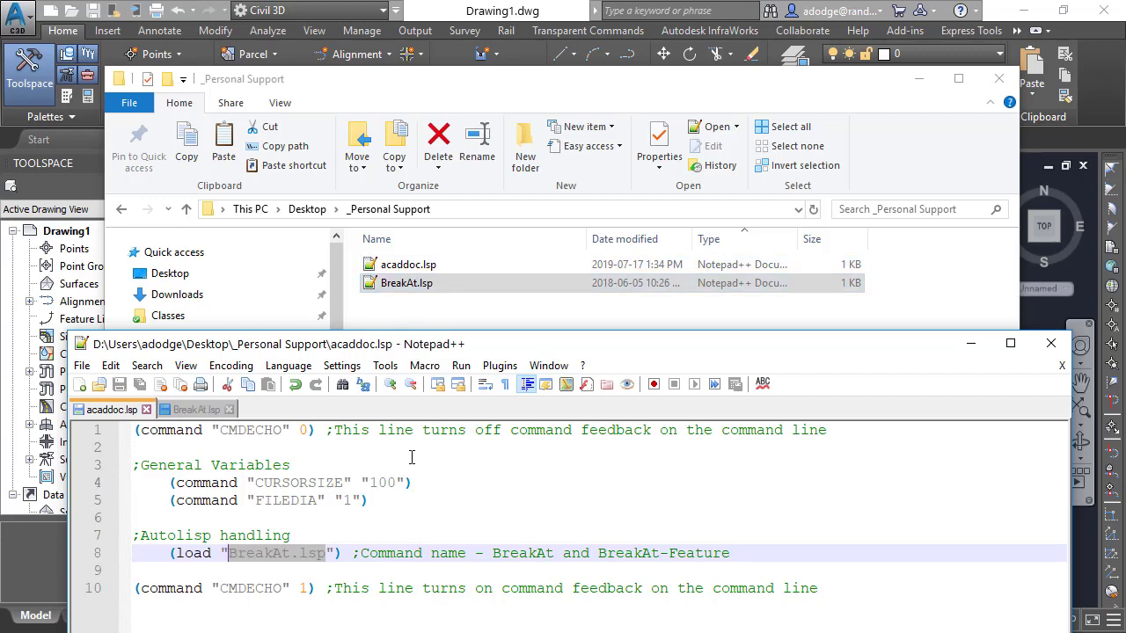
left_click(222, 554)
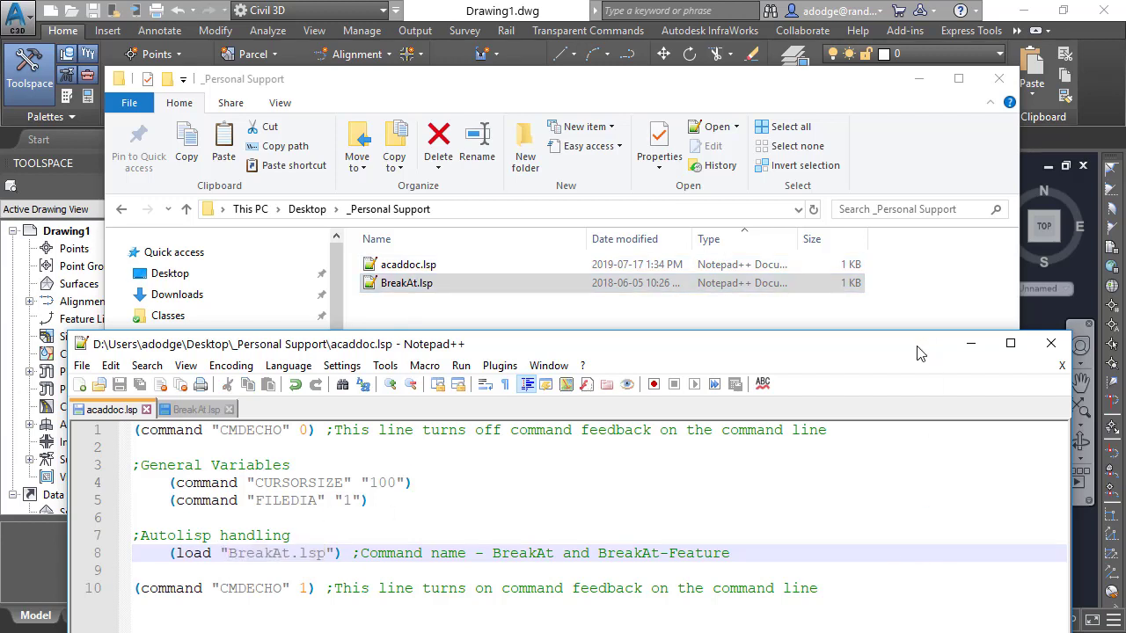
left_click_drag(923, 345, 920, 146)
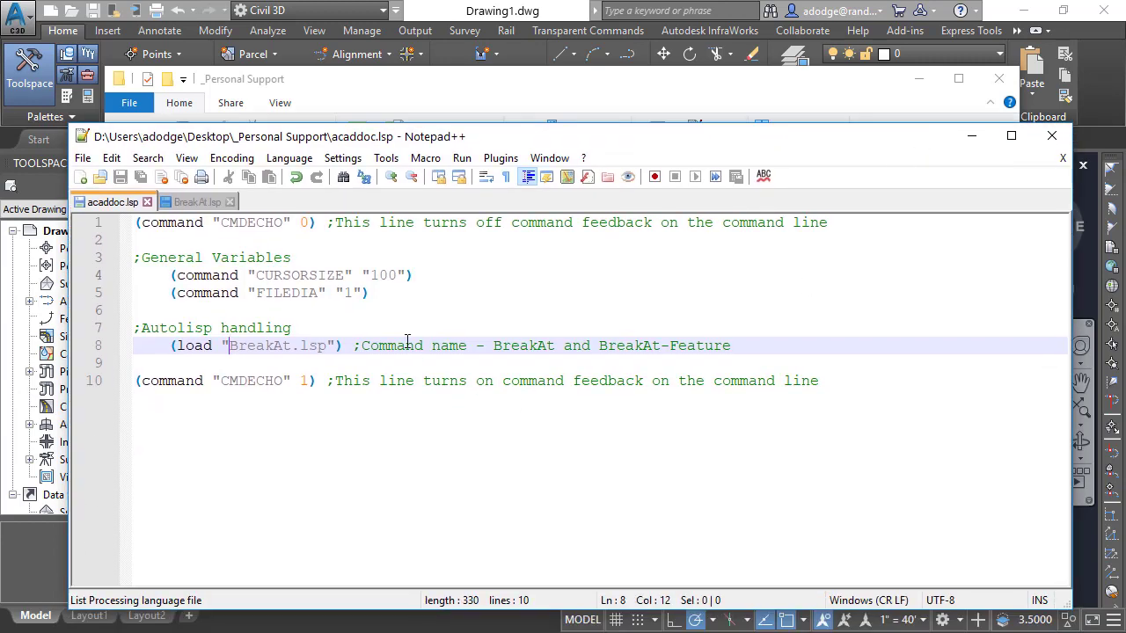
left_click(273, 348)
Step: Switch to Civil 3D, create a new drawing and choose to always load BreakAt.lsp
left_click(1084, 307)
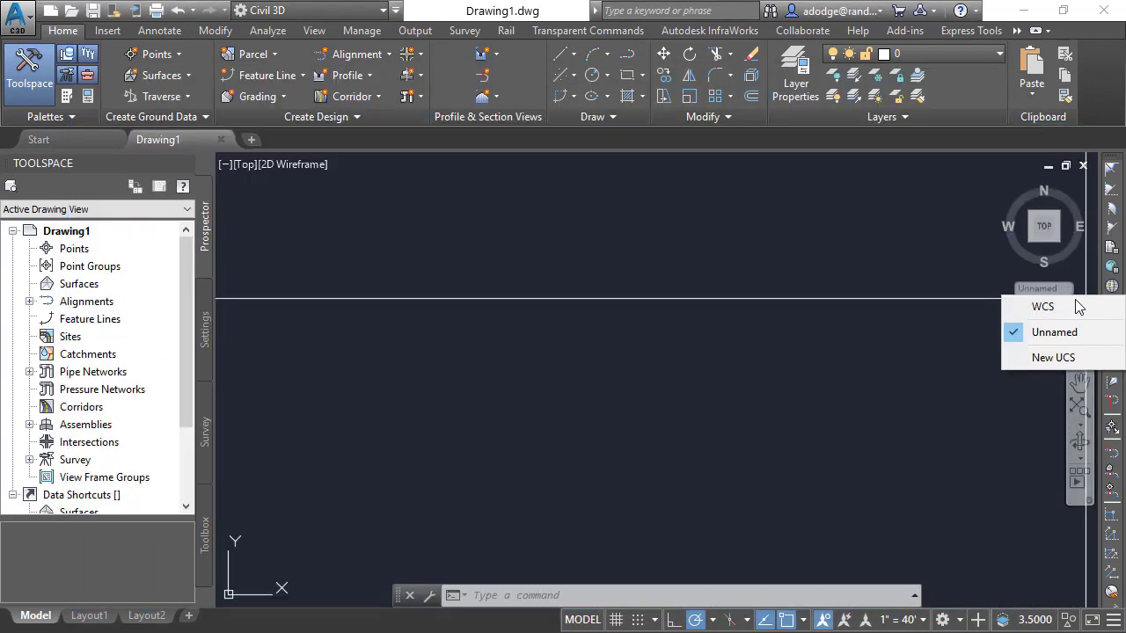
left_click(604, 273)
key("Escape")
key("Escape")
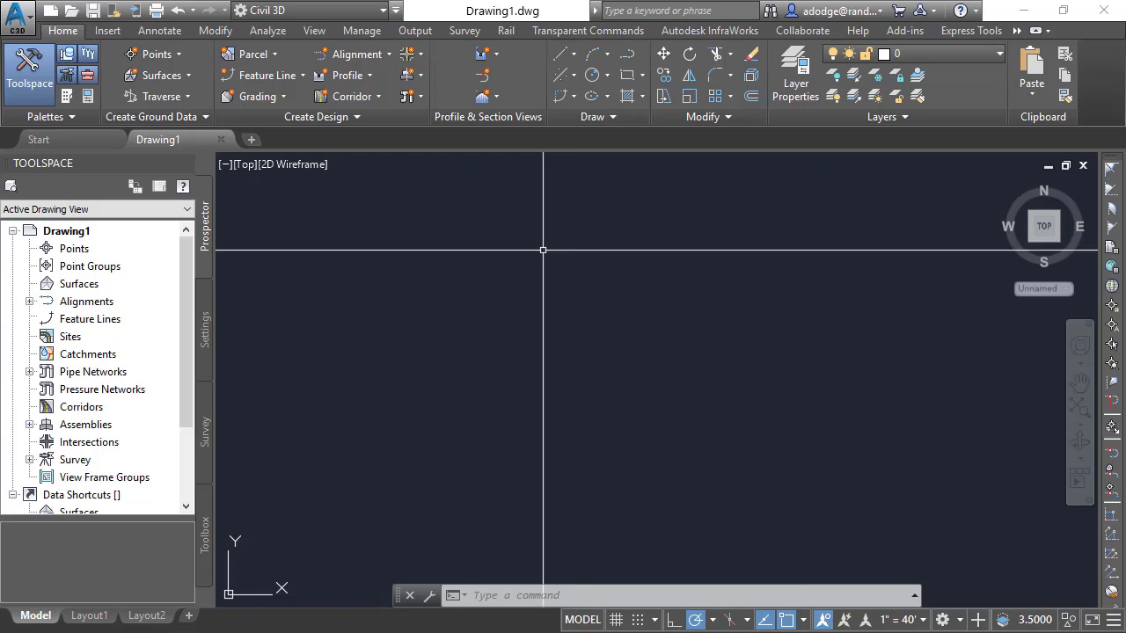
left_click(51, 13)
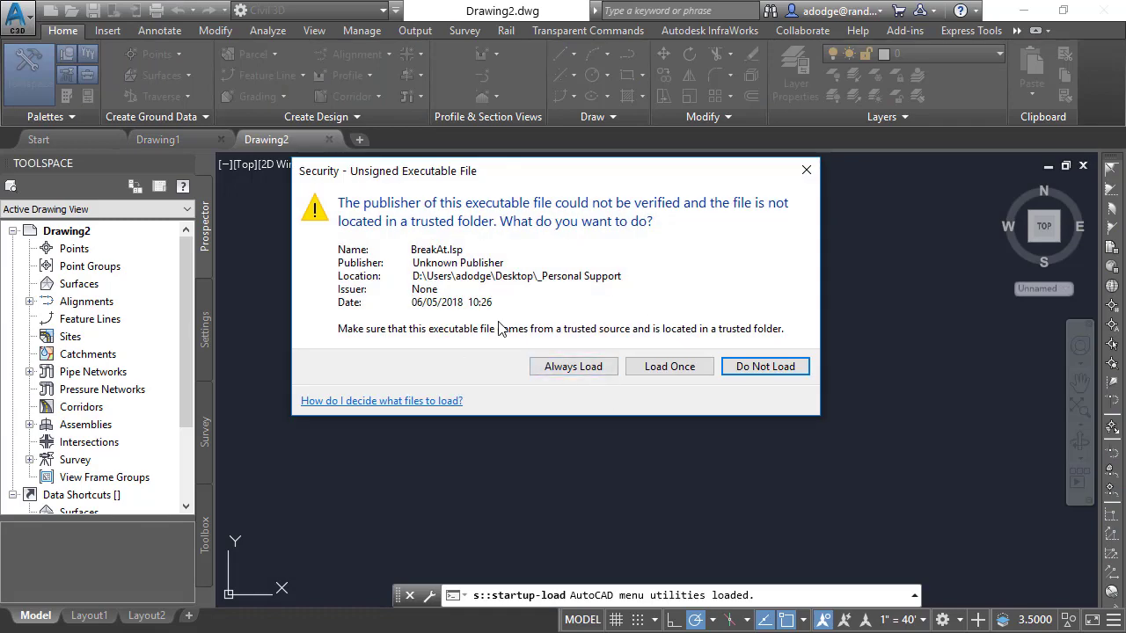
left_click(573, 371)
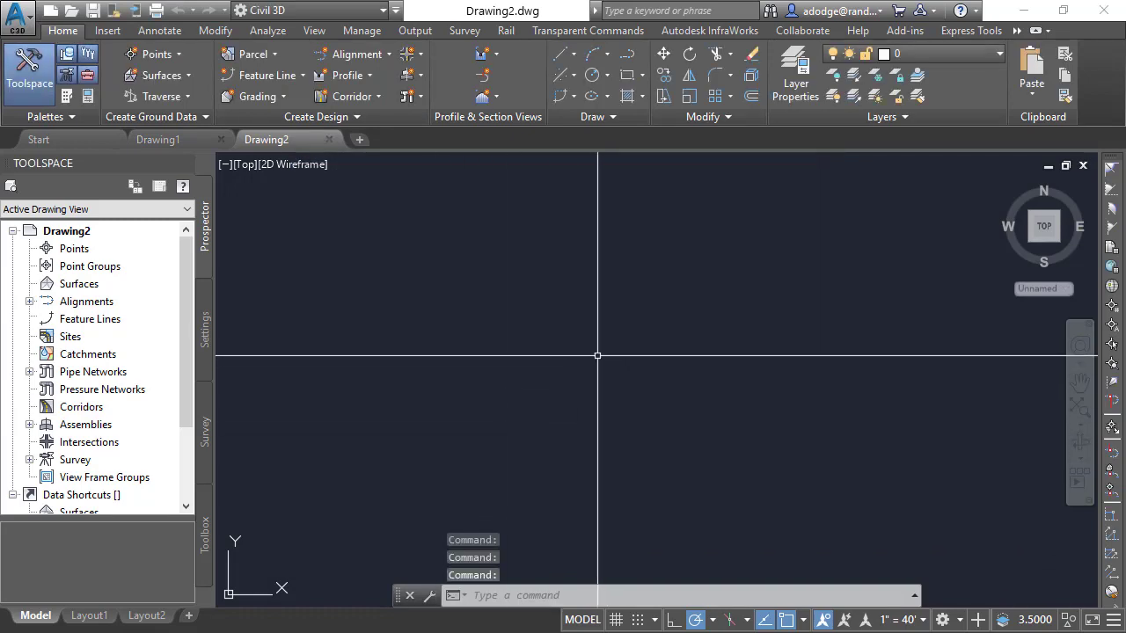
Step: Test the BREAKAT and BREAKAT-FEATURE commands in the new drawing, cancelling each at its object selection
type("breakat")
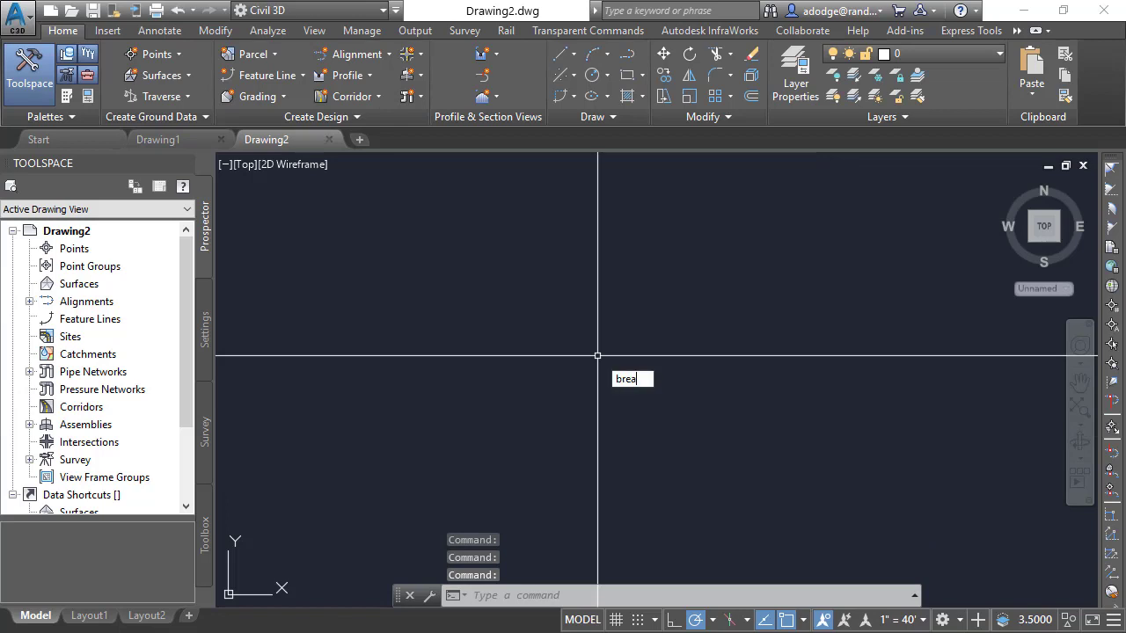
key("Return")
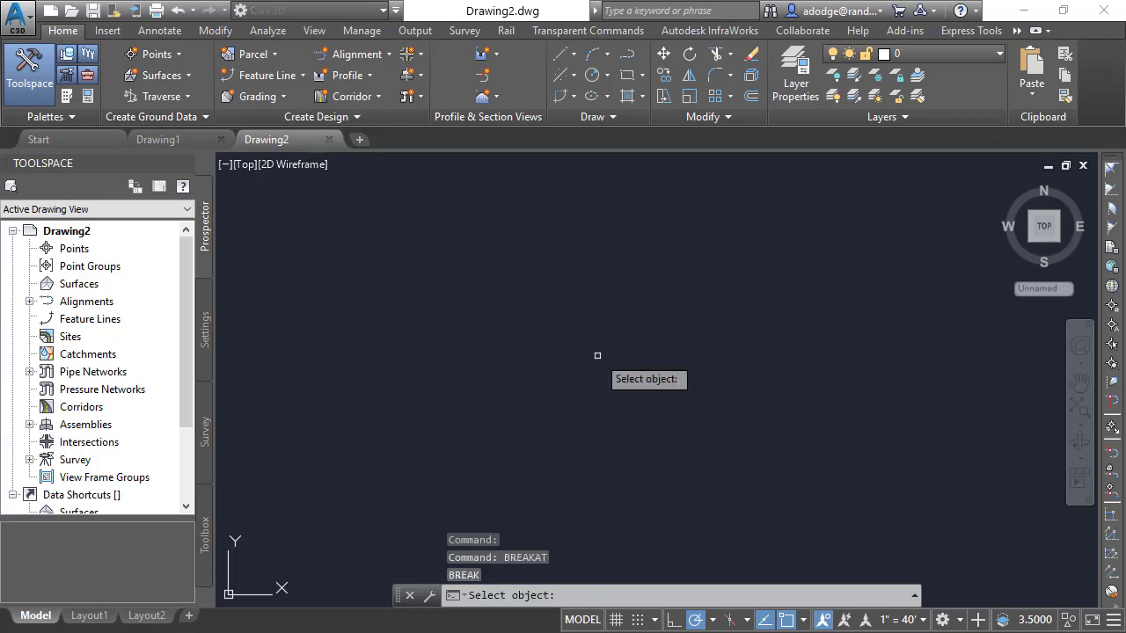
key("Escape")
type("breakat")
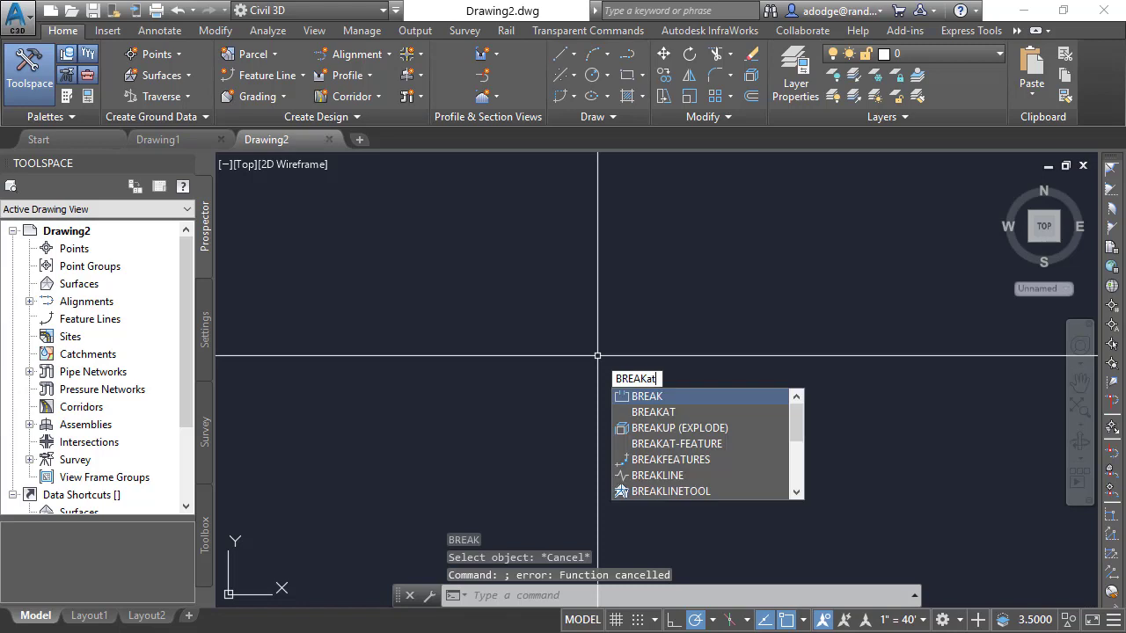
type("-feature")
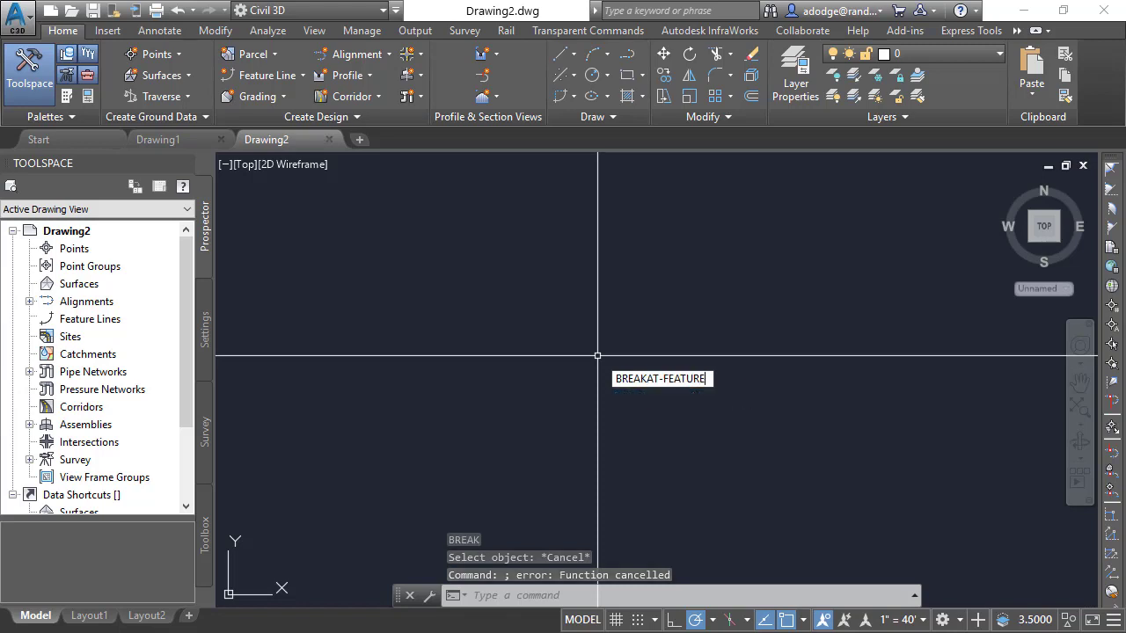
key("Return")
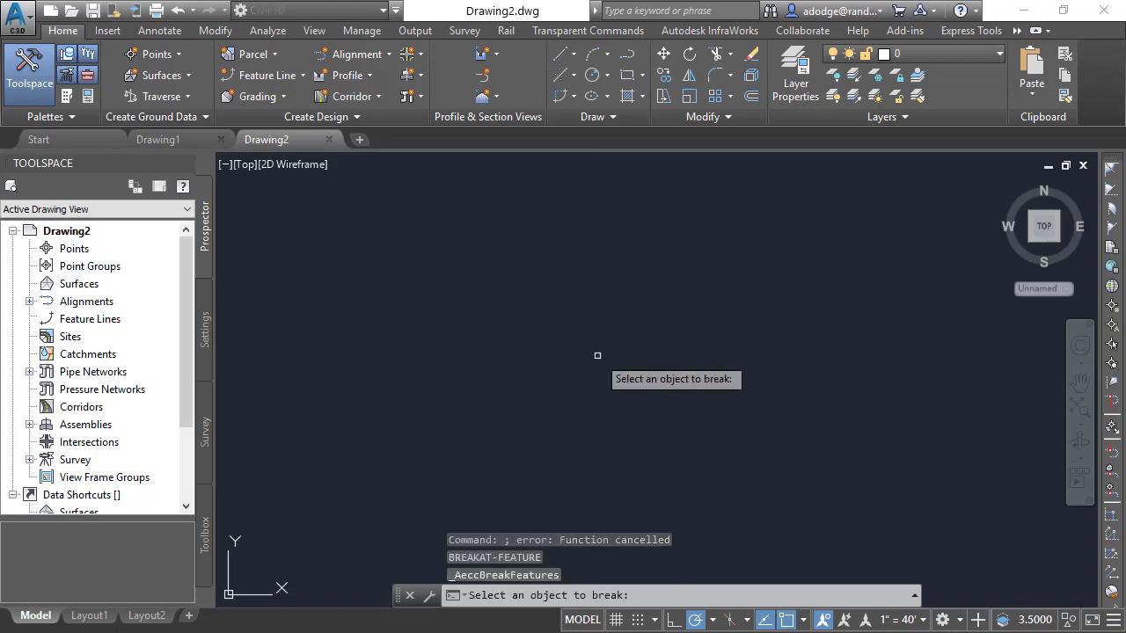
key("Escape")
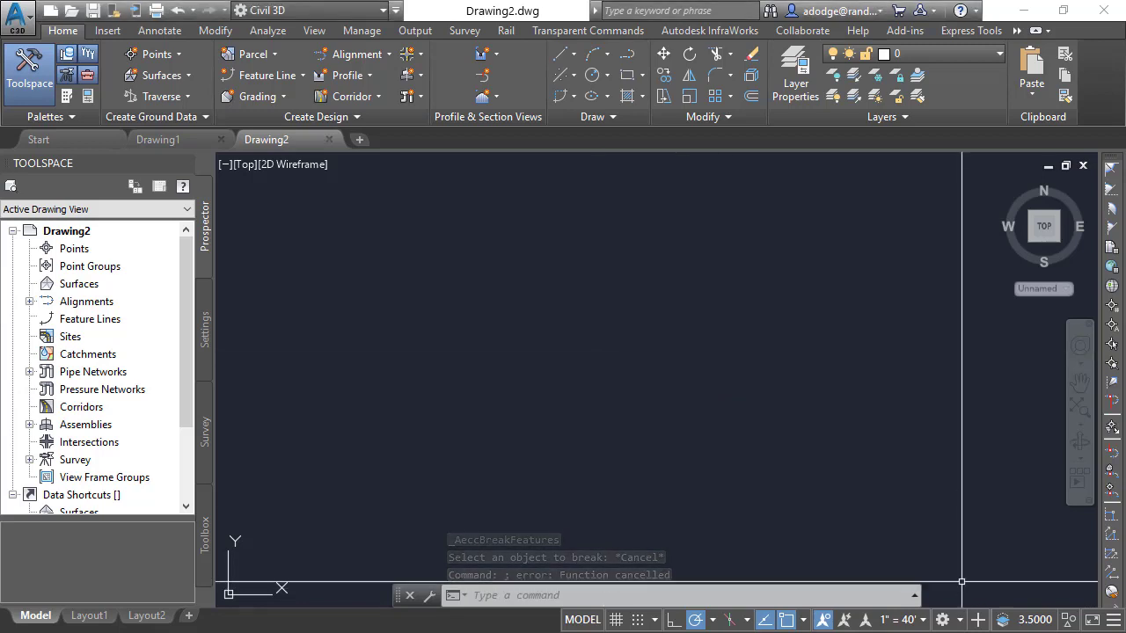
key("Escape")
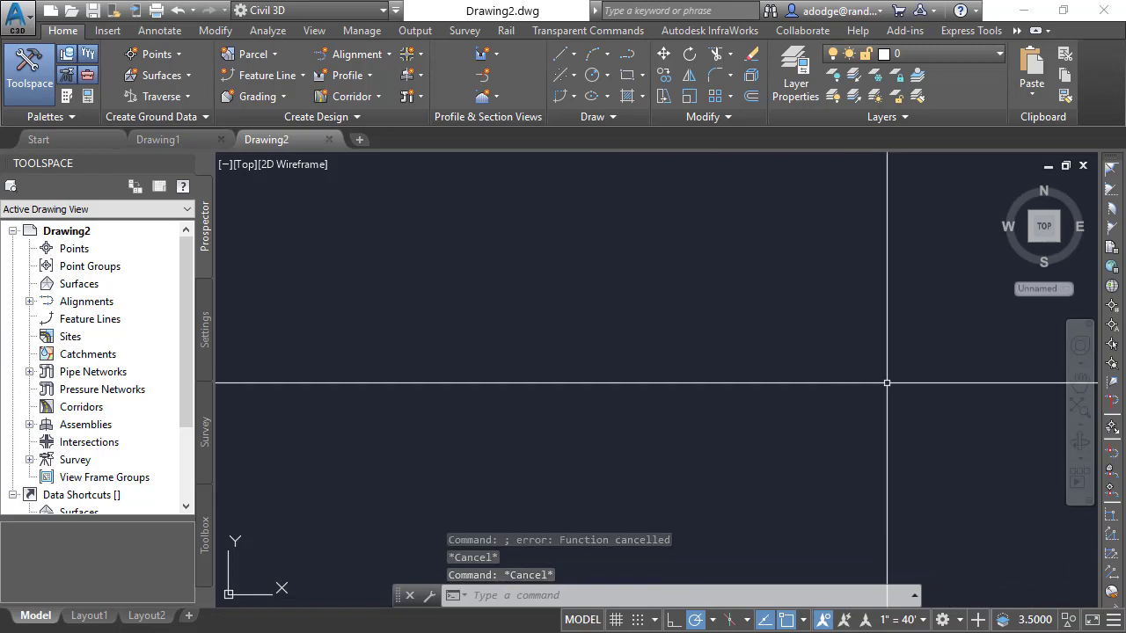
type("load")
key("Return")
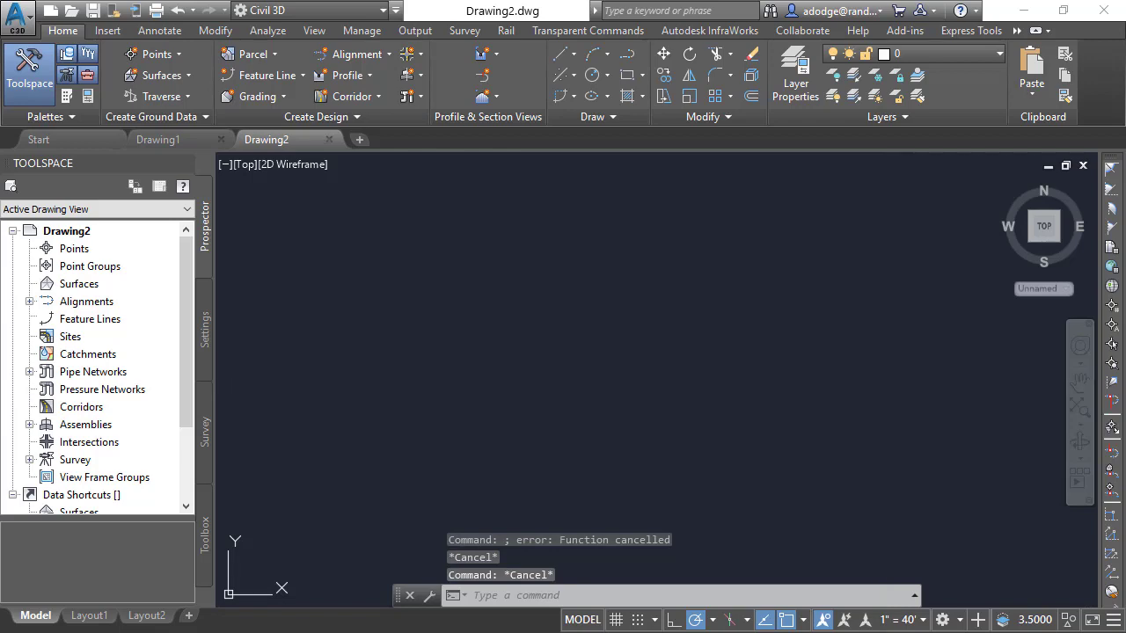
key("Escape")
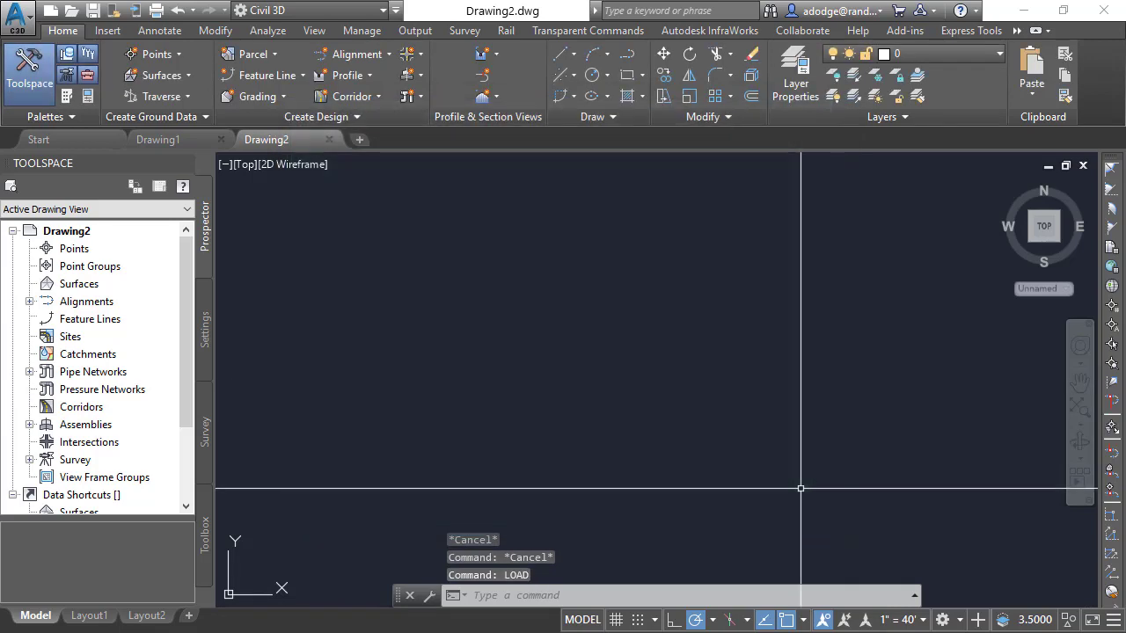
key("Escape")
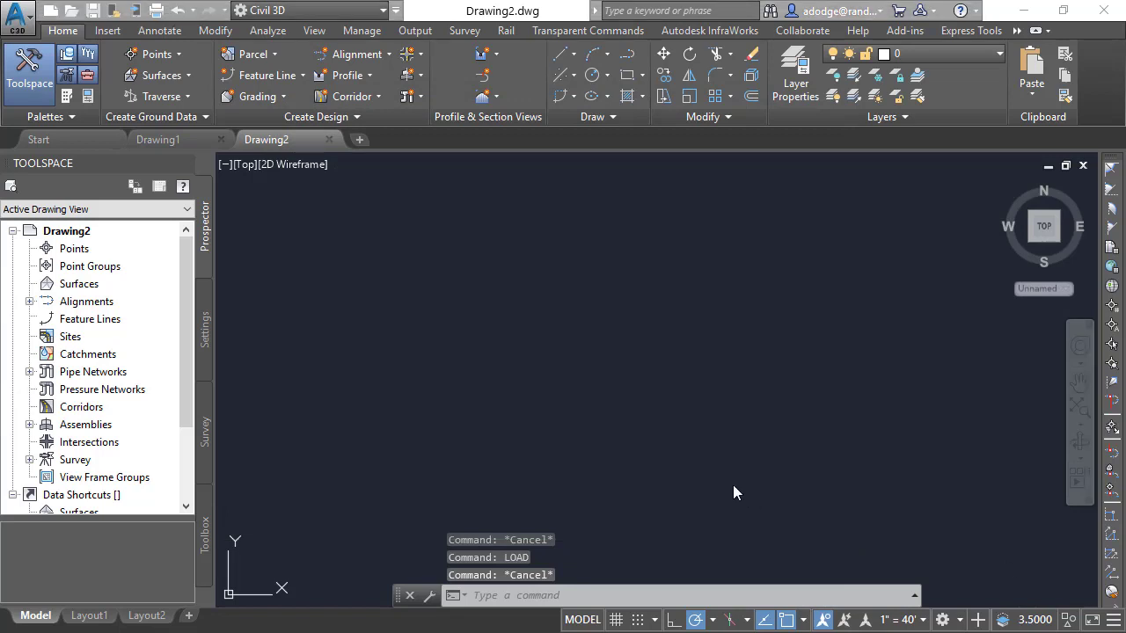
key("Escape")
Step: Run BREAKAT again and cancel it, and enter the command name BREAKAT-FEATURE without running it
type("BREAKAT")
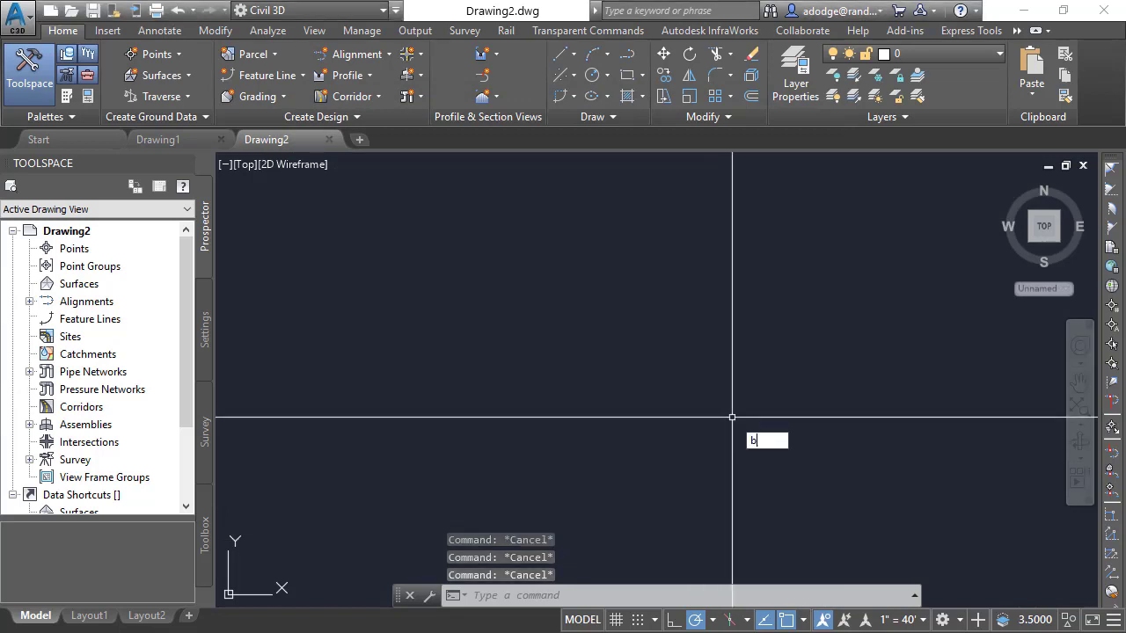
key("Return")
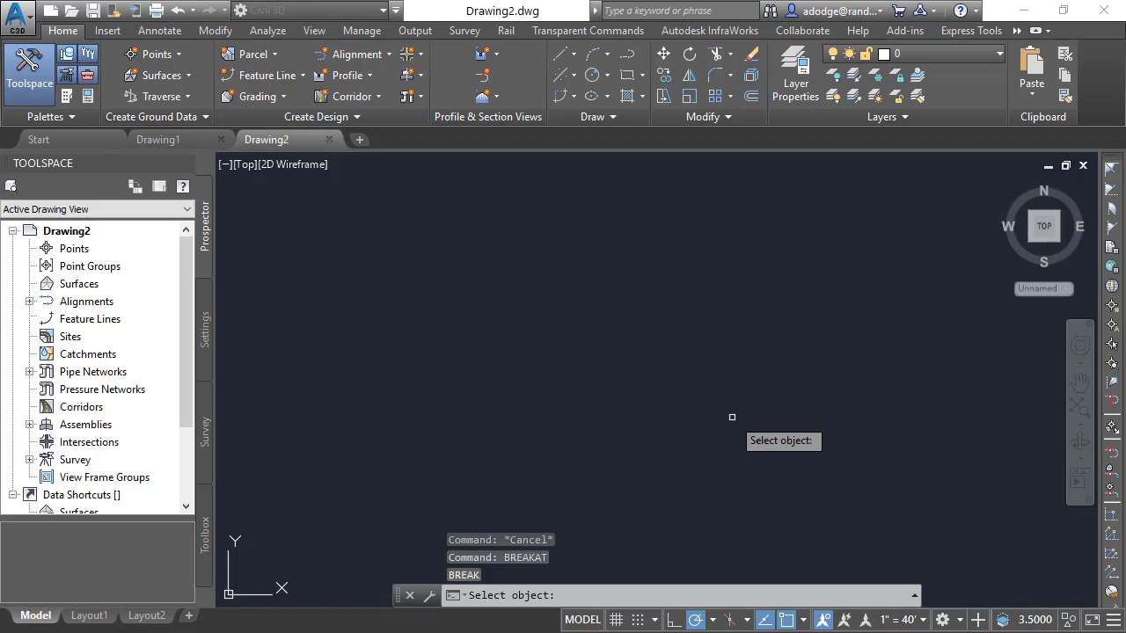
key("Escape")
type("break")
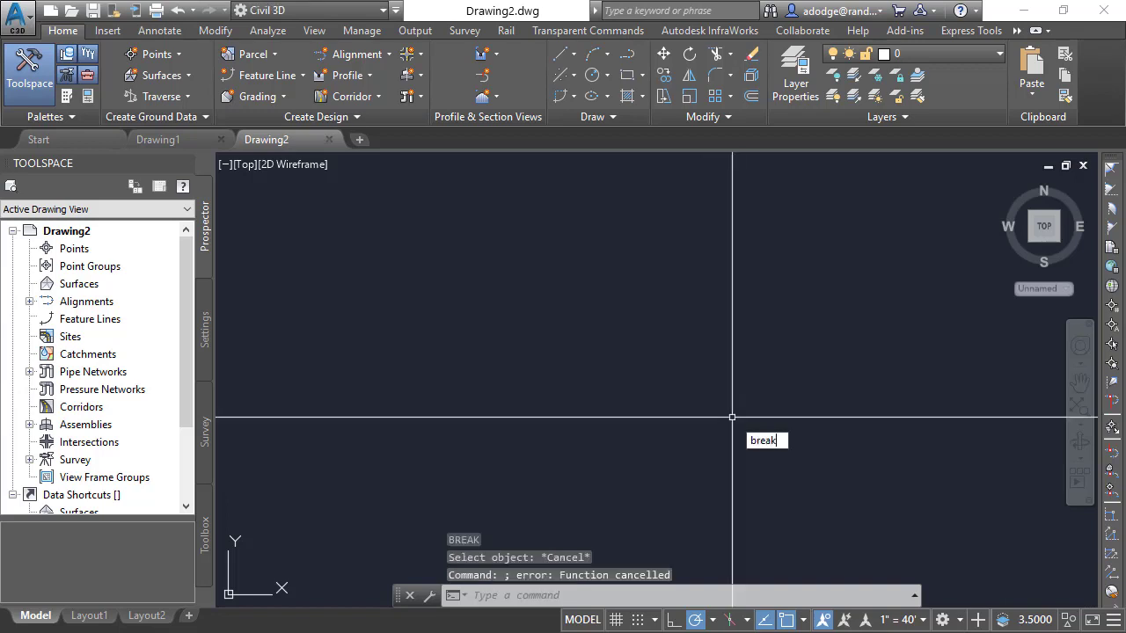
type("at-fea")
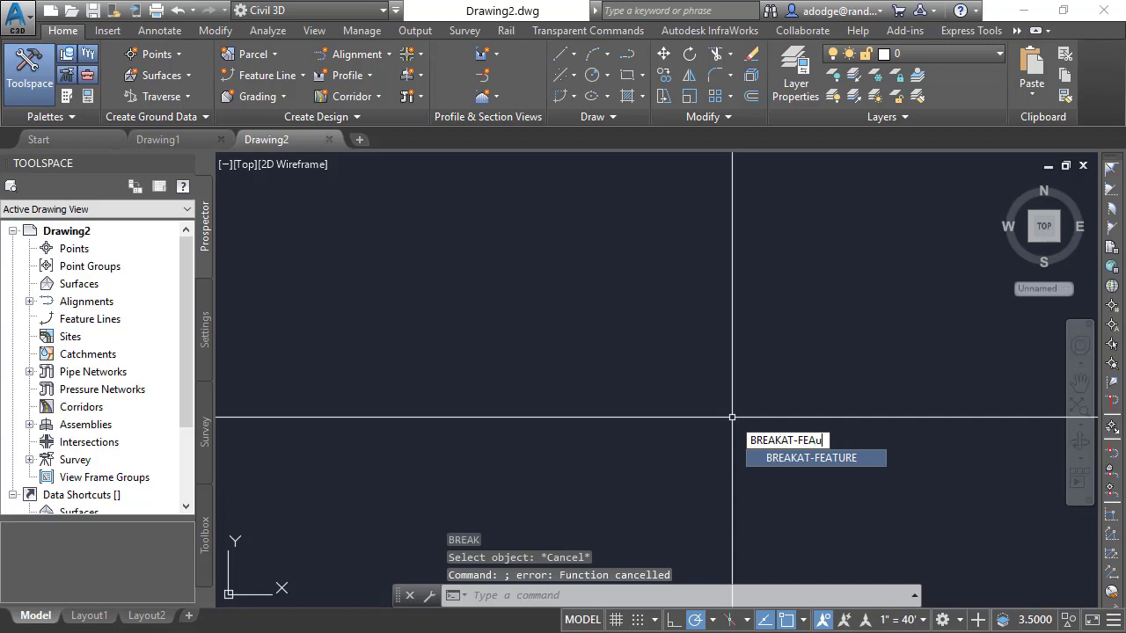
type("ture")
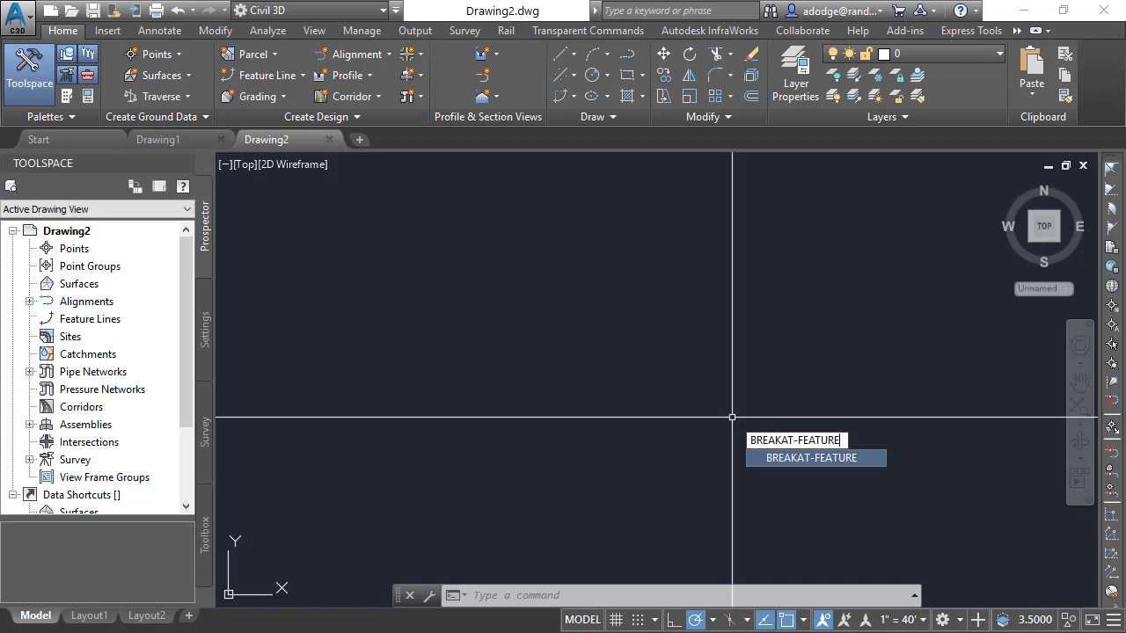
key("Escape")
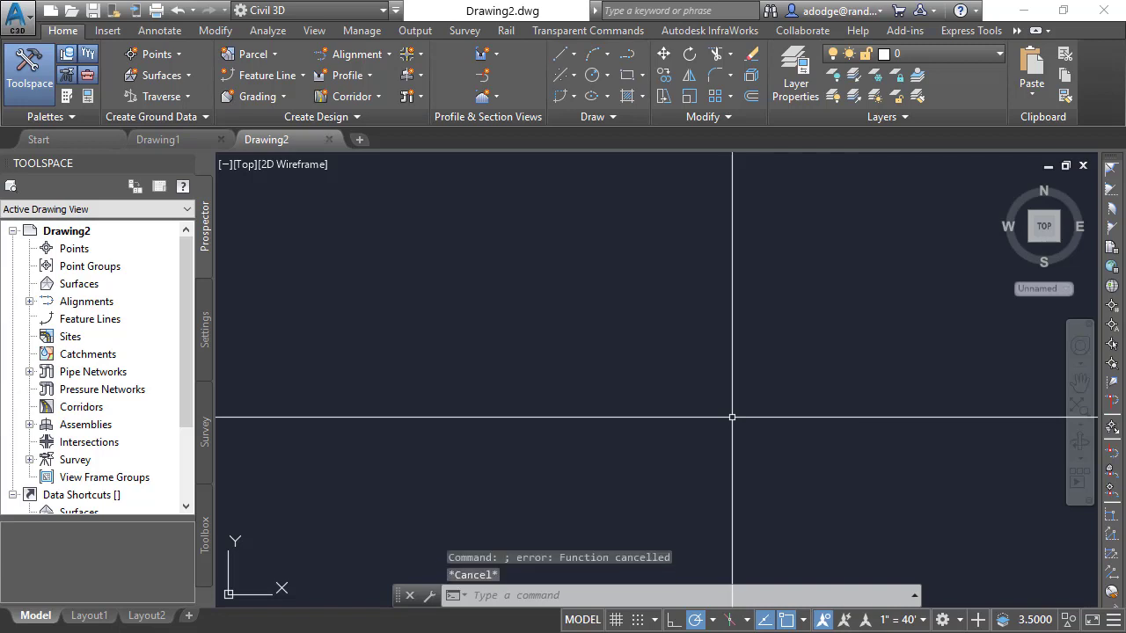
Step: Compare the command suggestions for the short entries BR and BRR, without running either one
type("BR")
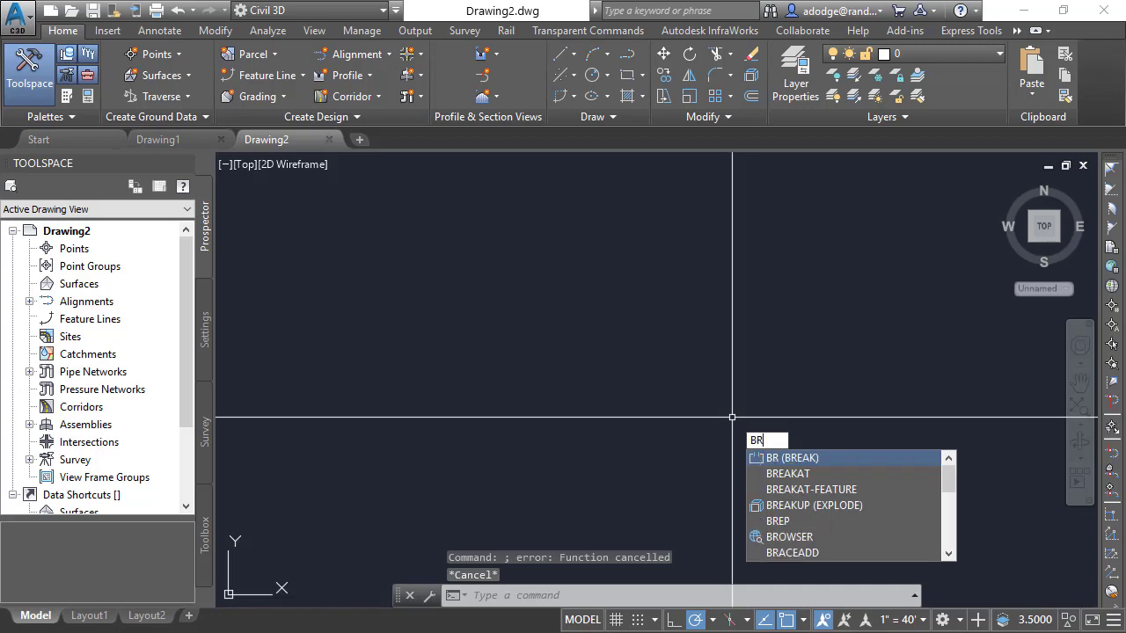
key("Escape")
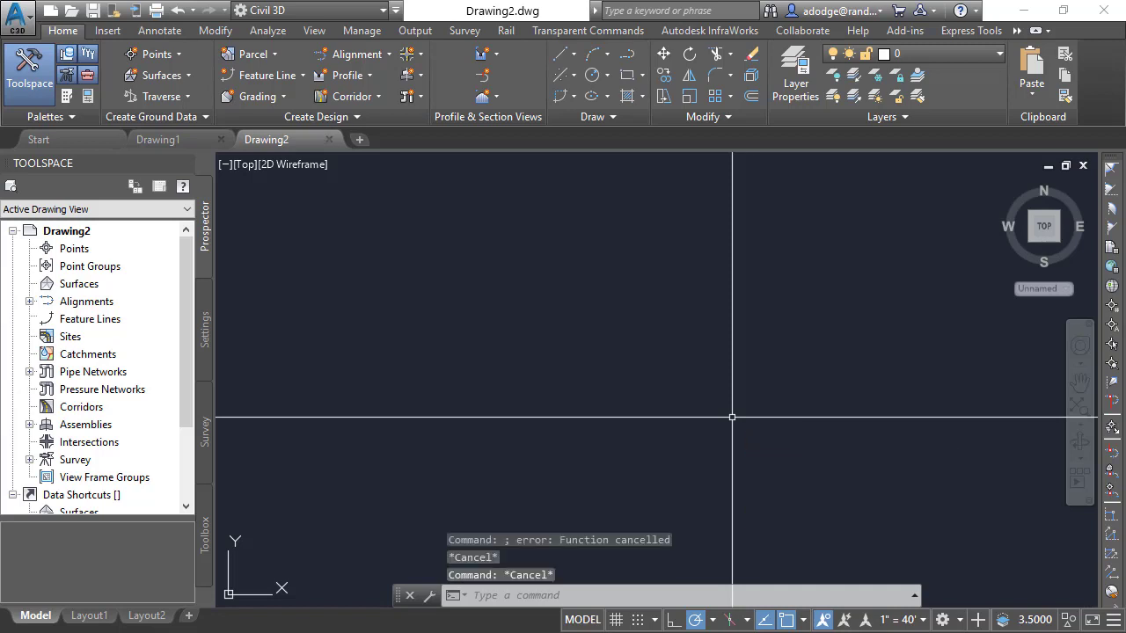
type("brr")
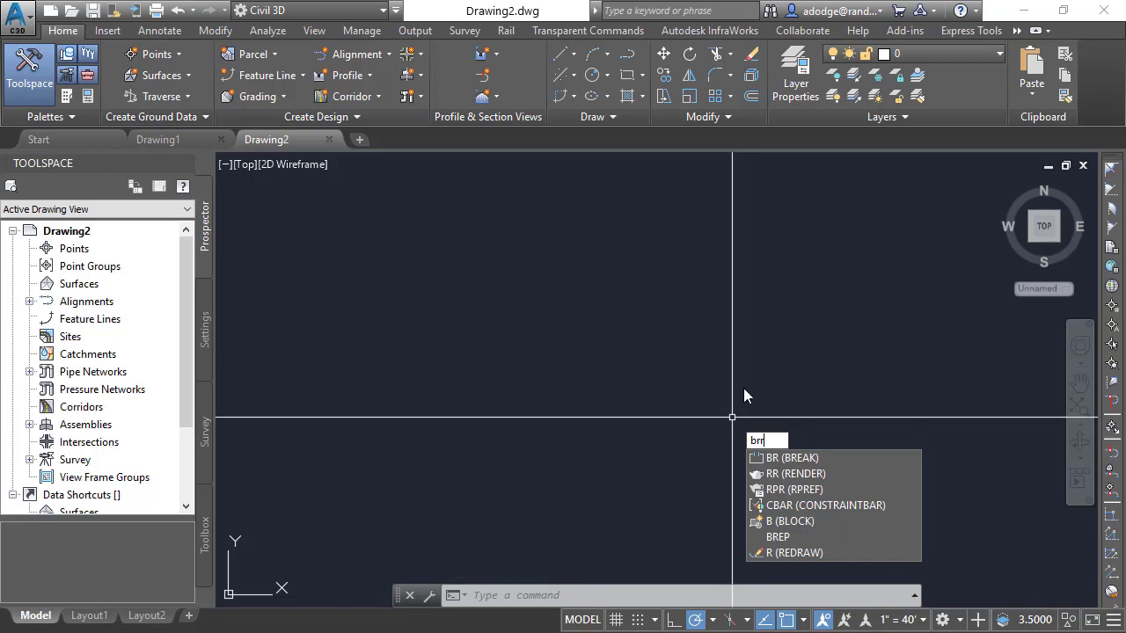
key("Escape")
key("Escape")
key("Escape")
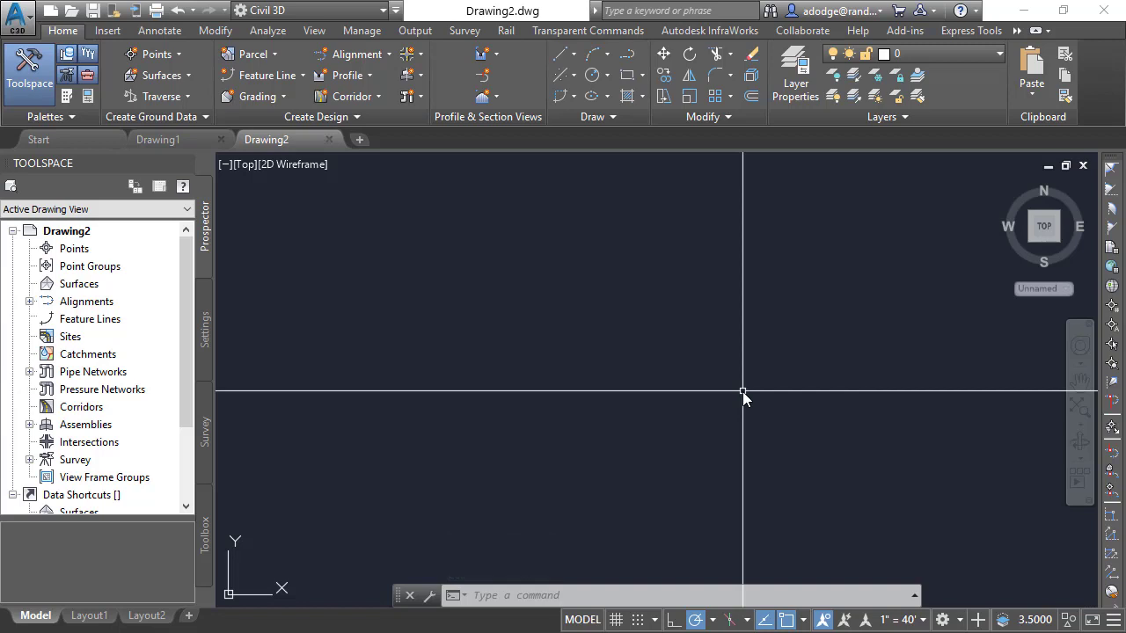
Step: Locate the alias file in use with the expression (findfile "acad.pgp") and read its path in the command history
type("(")
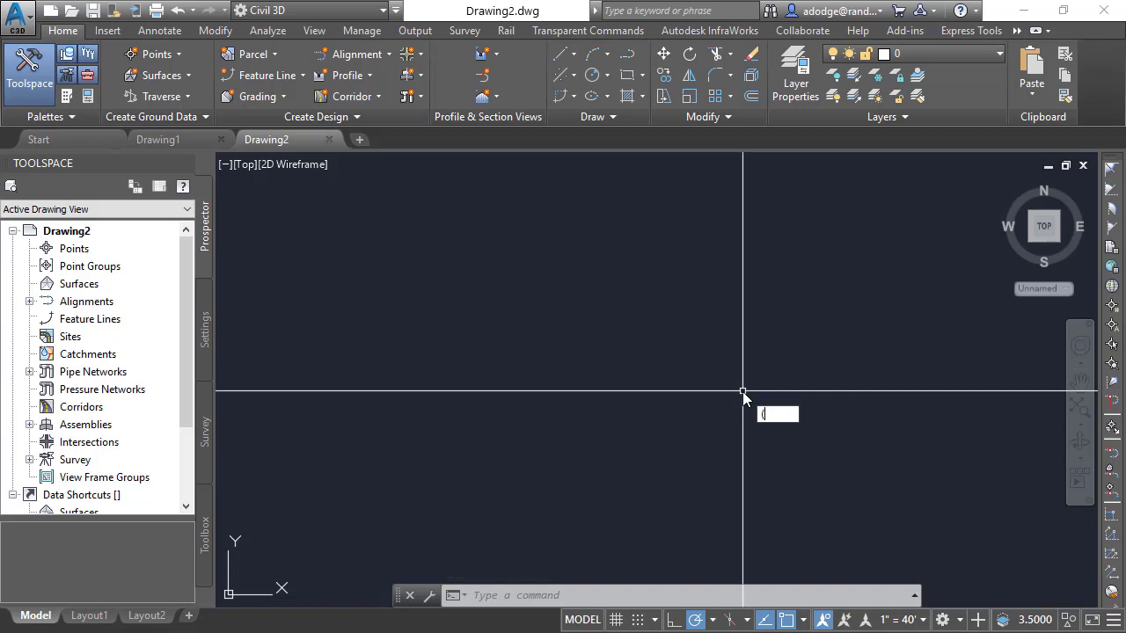
type("findfile \"acad.pgp")
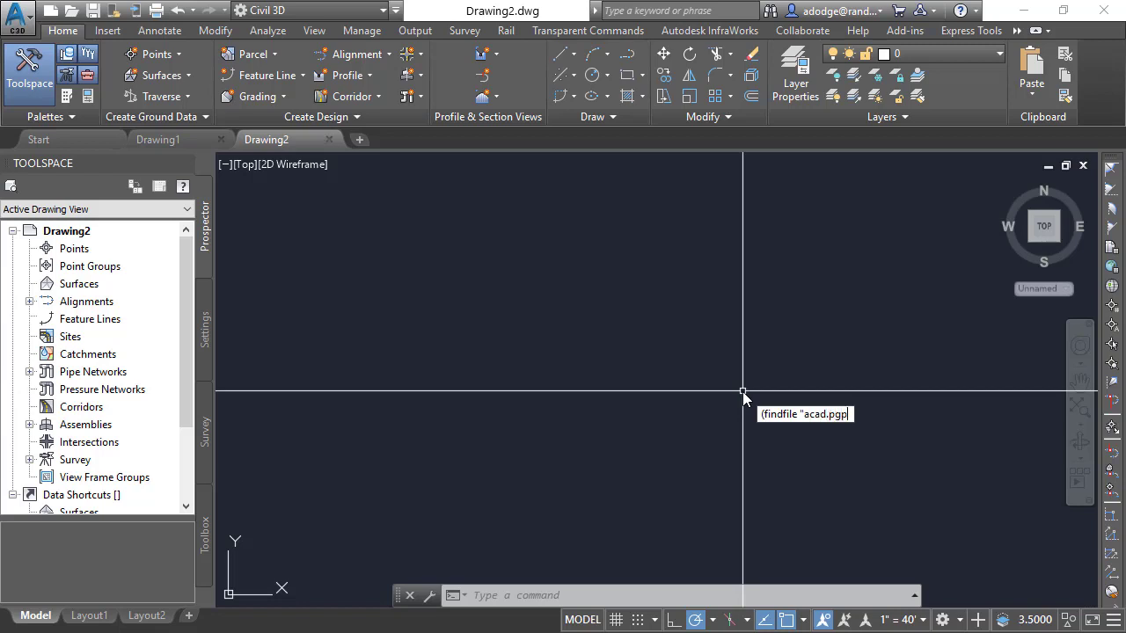
type("\")")
key("Return")
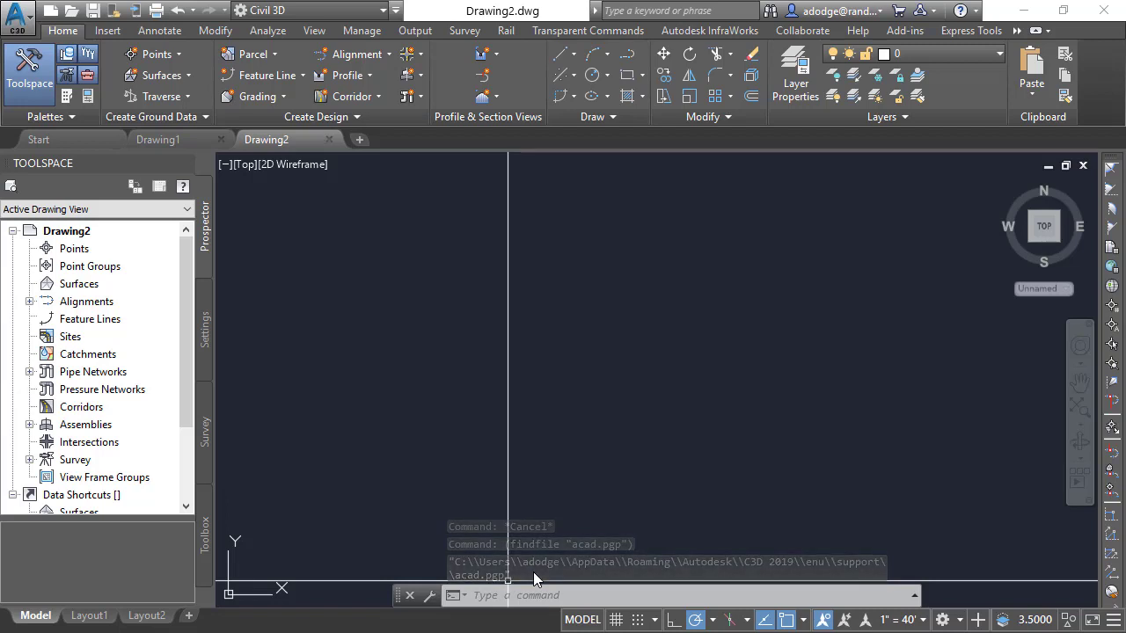
key("F2")
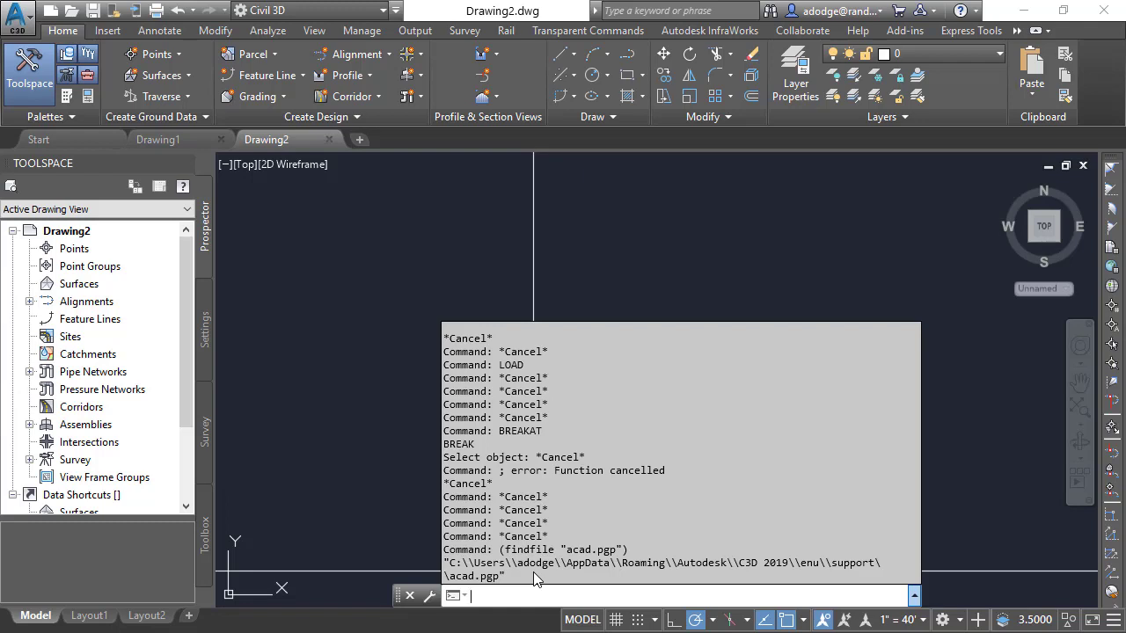
key("Escape")
key("Escape")
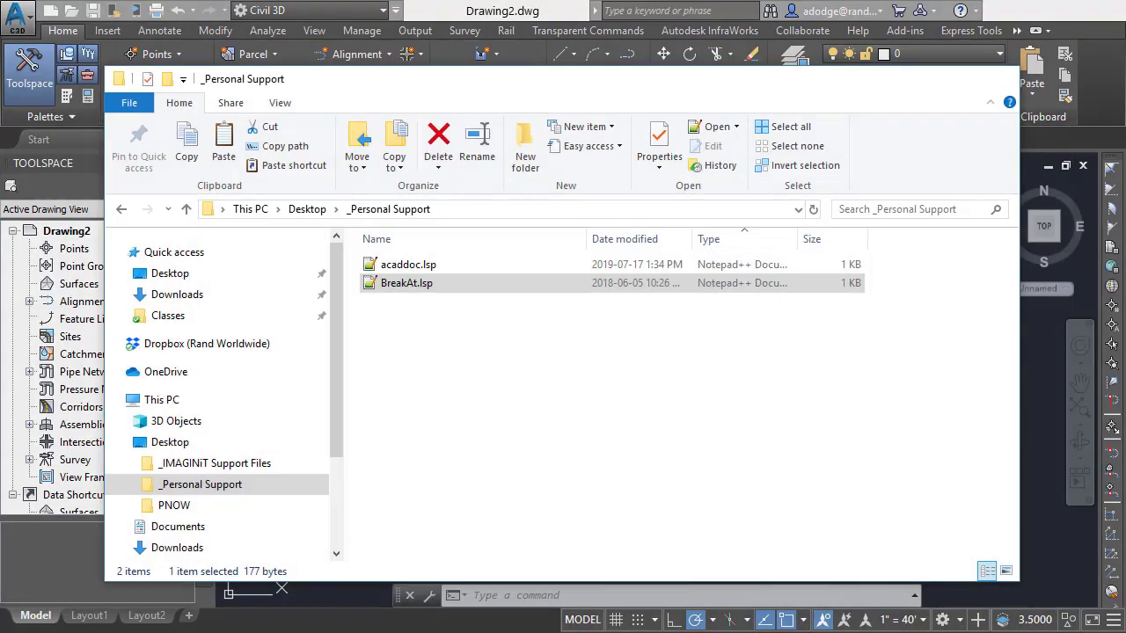
Step: Paste the copied acad.pgp file into the _Personal Support folder in File Explorer and refresh the file list
left_click(678, 414)
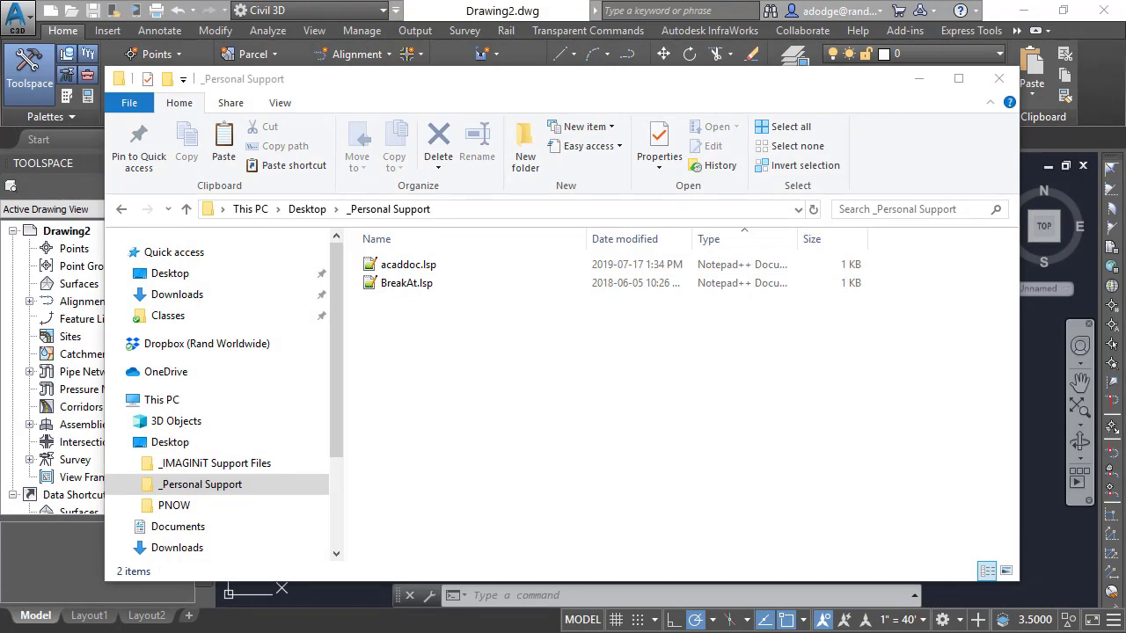
left_click(379, 372)
key("ctrl+v")
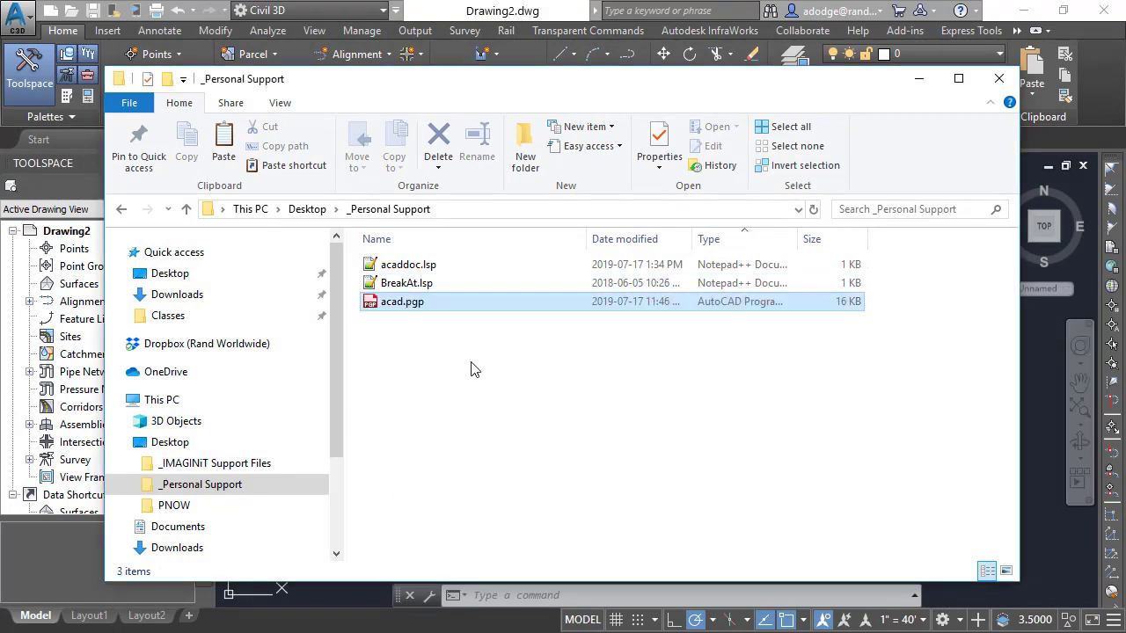
left_click(423, 306)
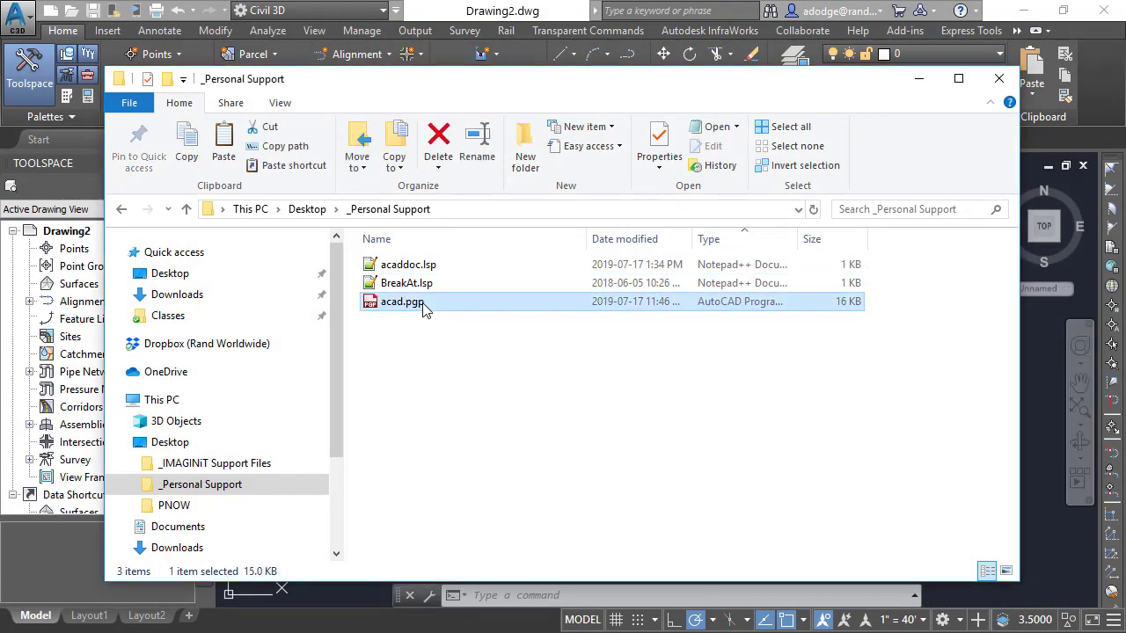
right_click(423, 305)
left_click(410, 332)
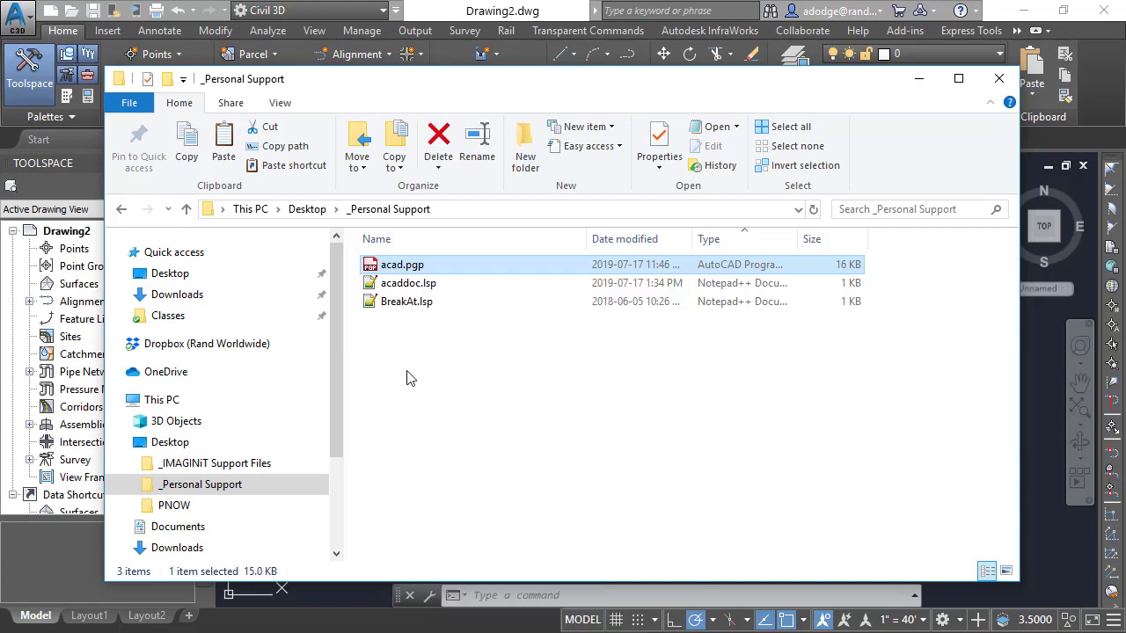
Step: Open acad.pgp from the _Personal Support folder in Notepad++ and maximize the editor window
left_click(407, 271)
right_click(409, 271)
left_click(485, 360)
left_click_drag(472, 112, 472, 46)
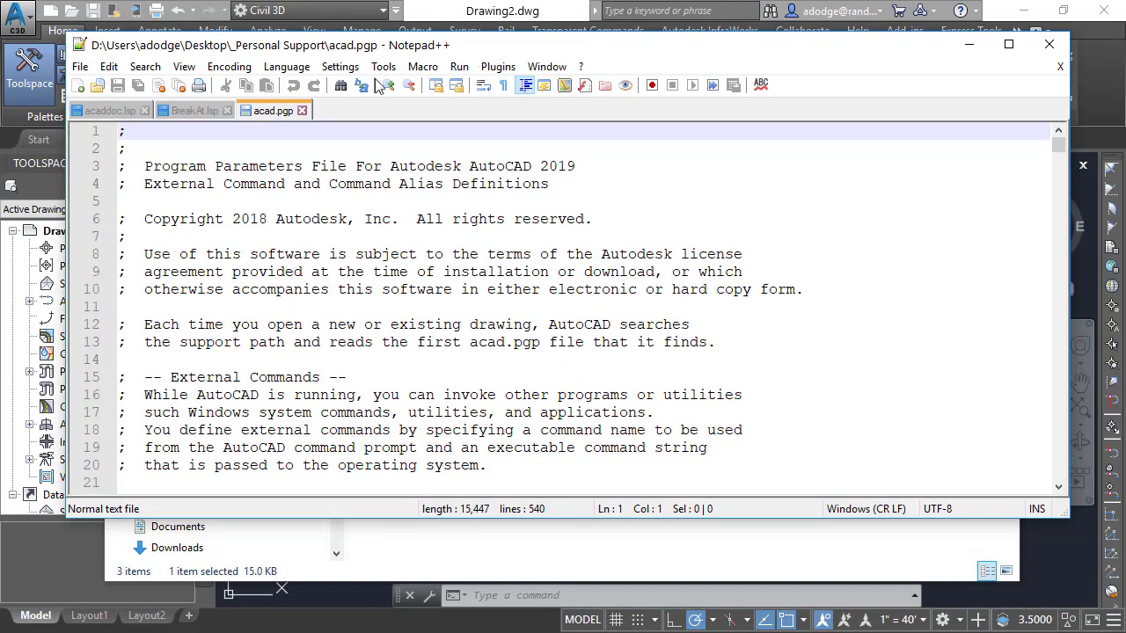
left_click(1009, 46)
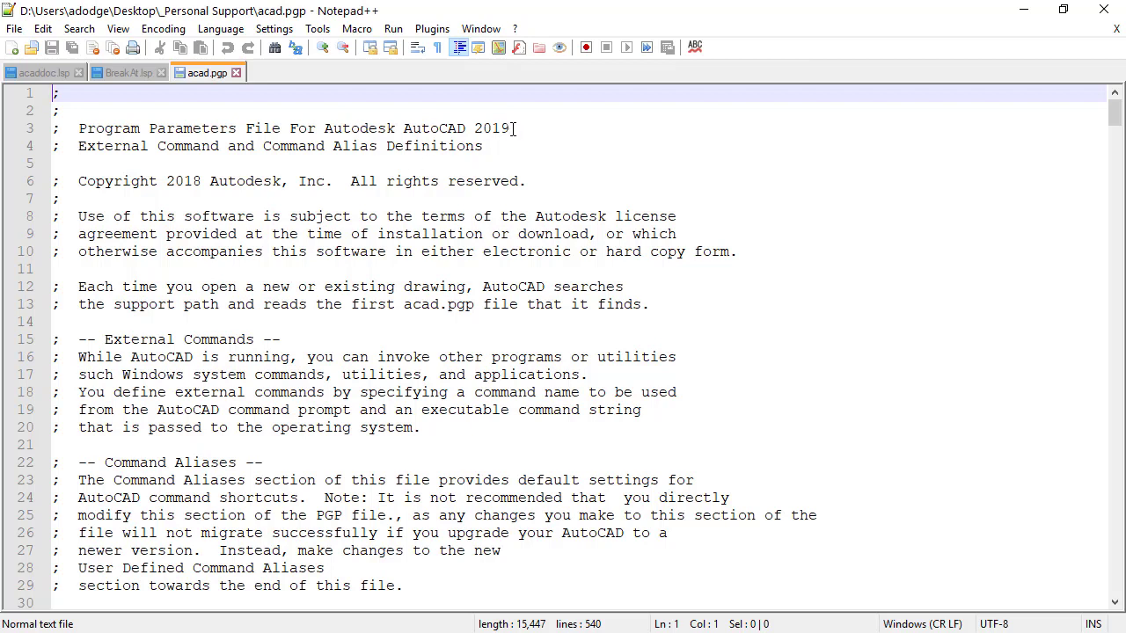
Step: Examine the version header, the external commands and the default command aliases in acad.pgp
left_click_drag(511, 128, 474, 129)
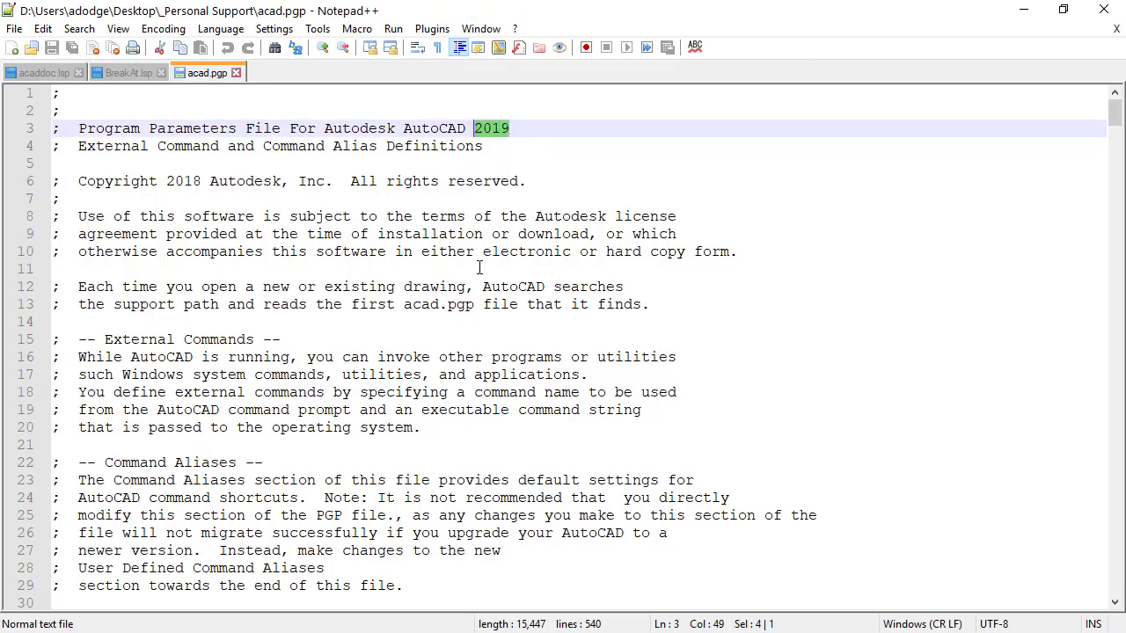
scroll(475, 303, "down", 19)
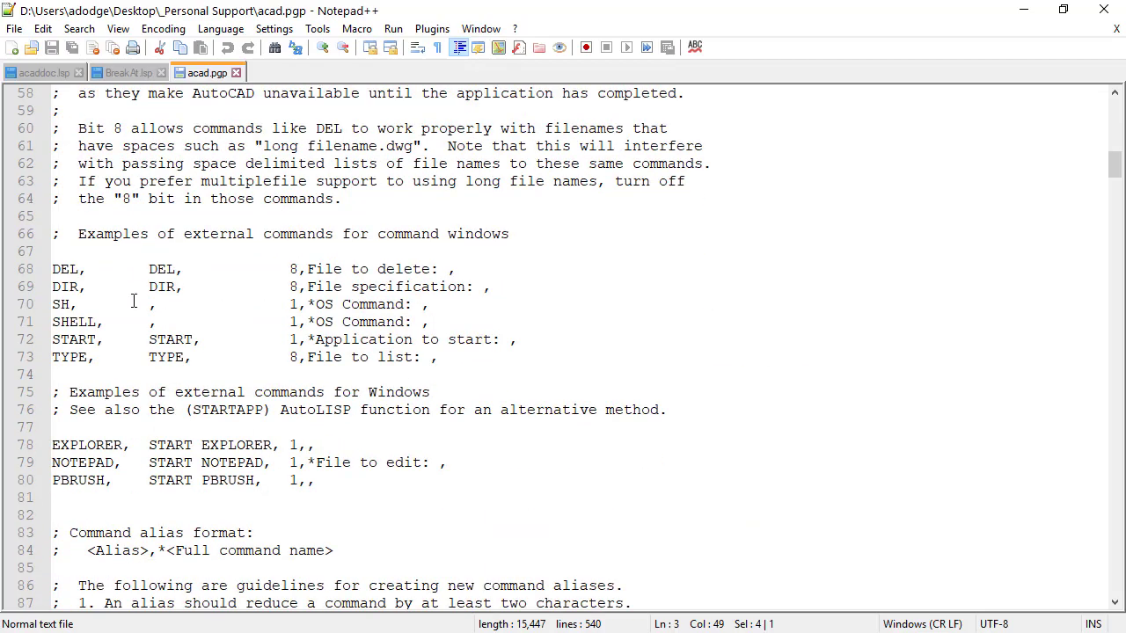
scroll(133, 300, "down", 18)
scroll(140, 307, "up", 2)
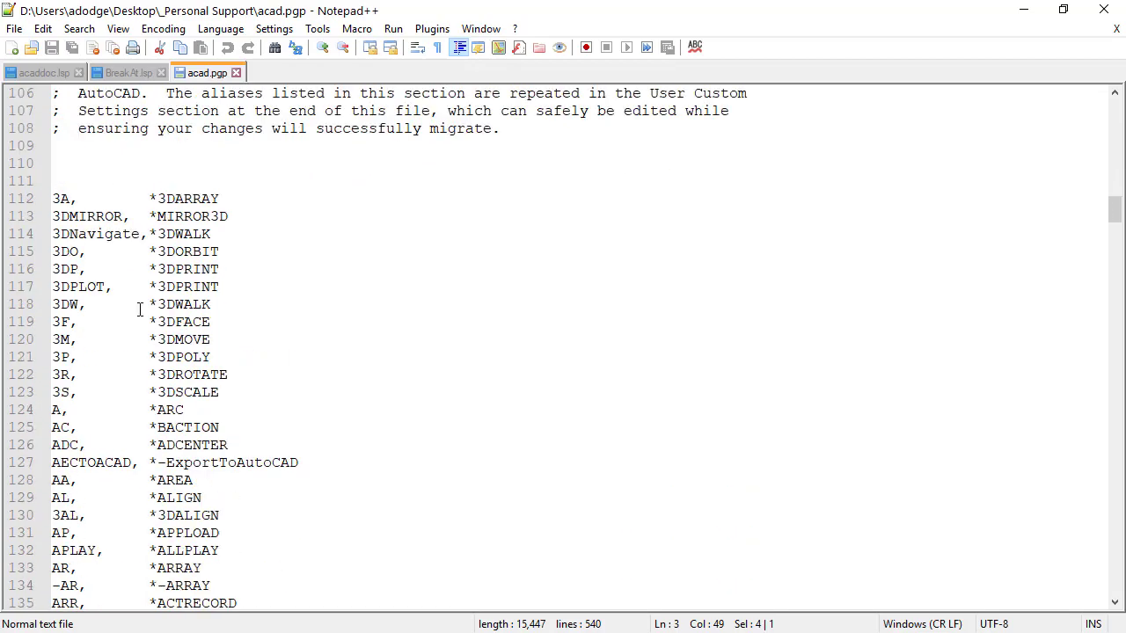
scroll(246, 282, "down", 5)
scroll(284, 267, "down", 20)
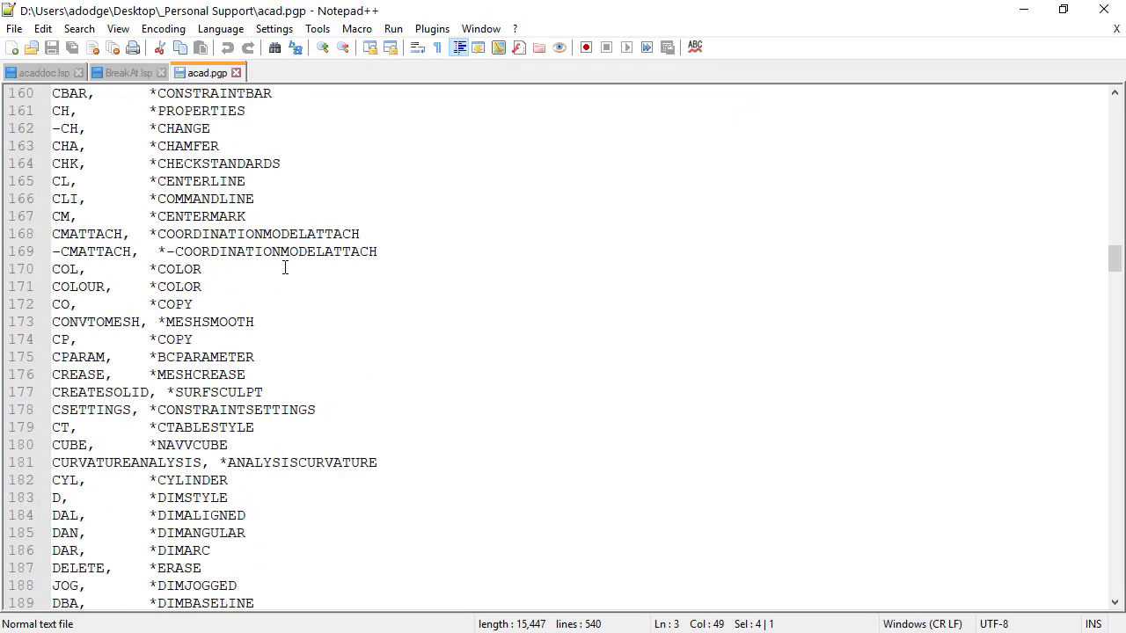
scroll(284, 268, "down", 20)
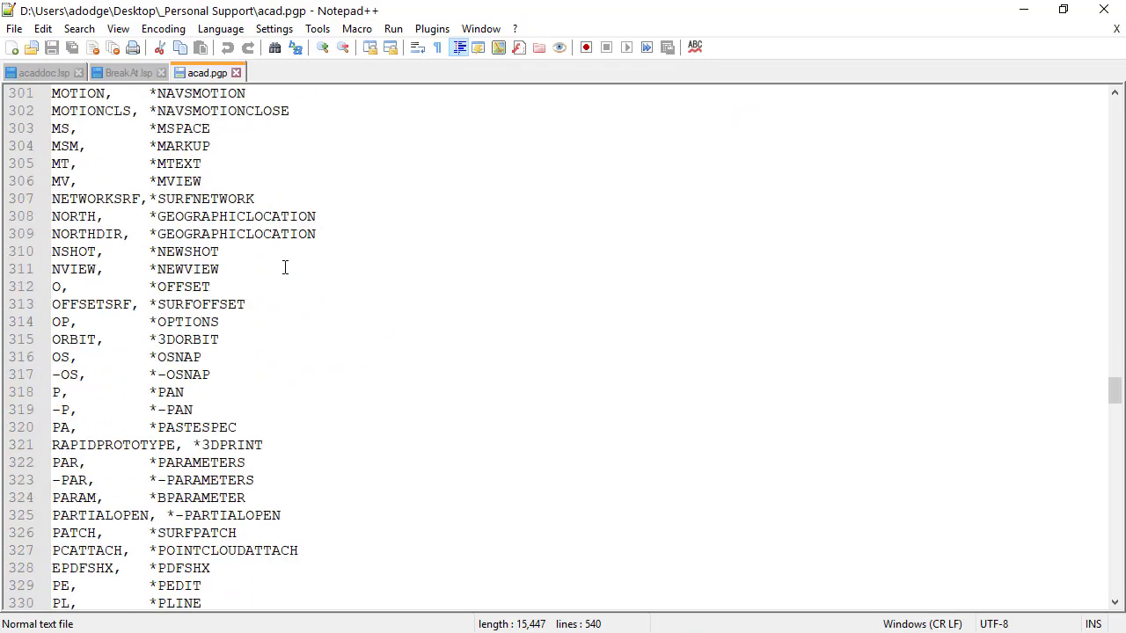
Step: Read through the Release 13 and discontinued-command aliases and locate the User Defined Command Aliases heading at the end of acad.pgp
scroll(284, 268, "down", 10)
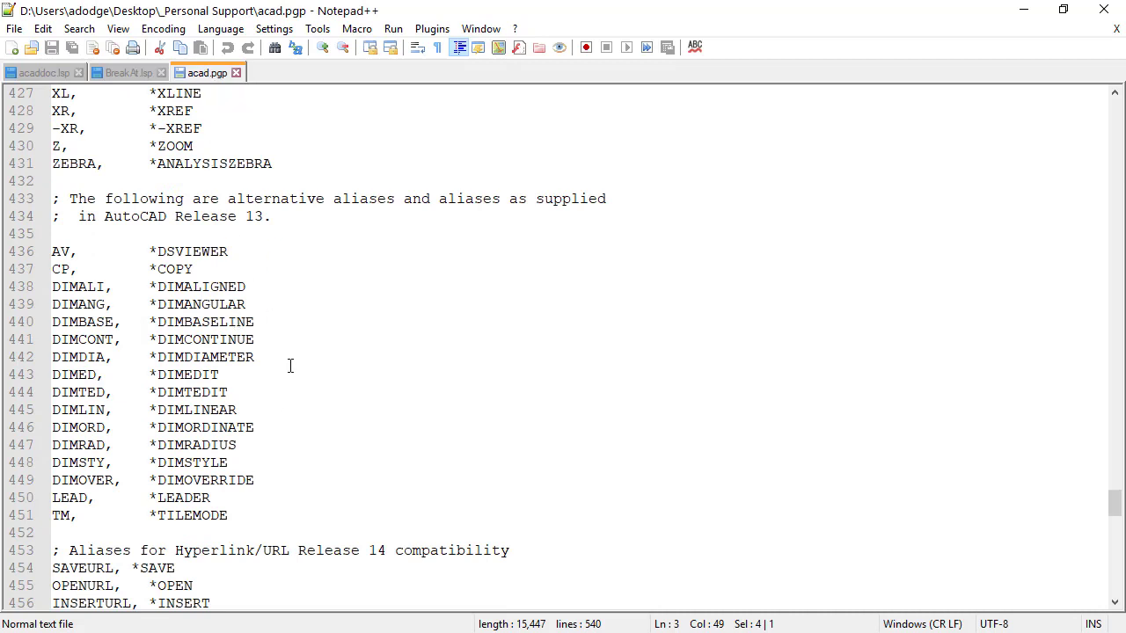
scroll(304, 374, "down", 6)
scroll(299, 361, "up", 11)
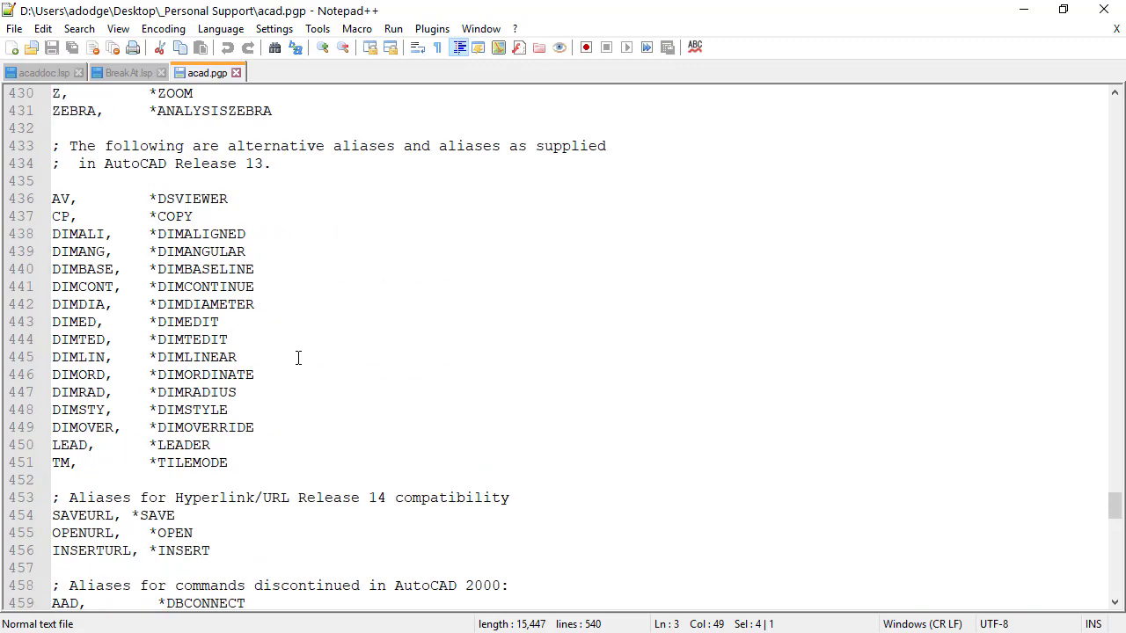
scroll(220, 341, "down", 3)
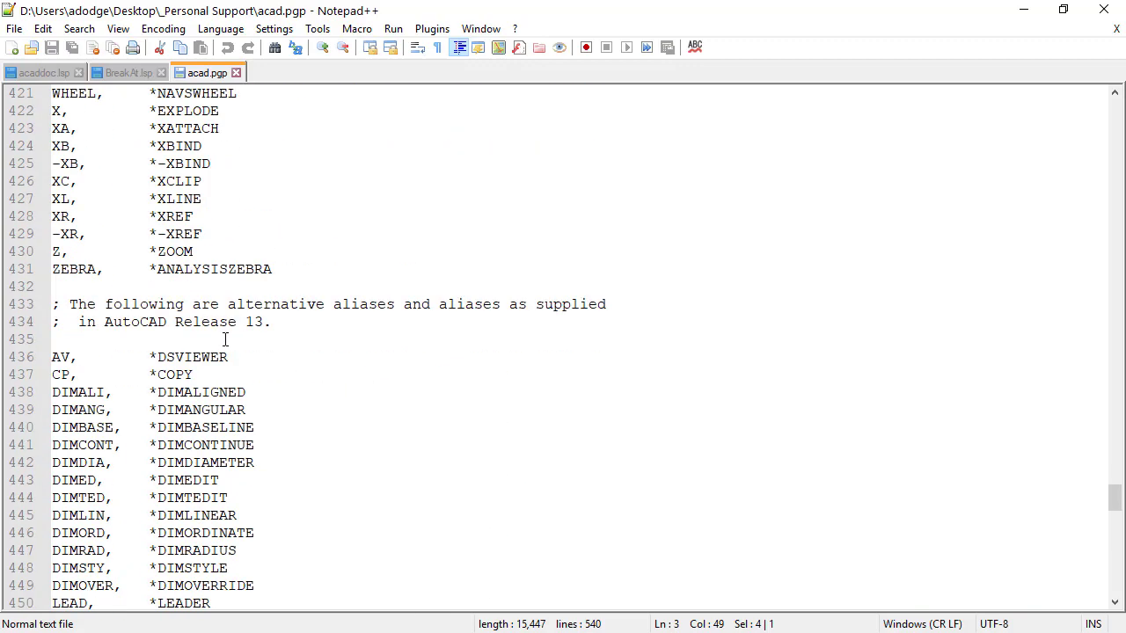
scroll(276, 343, "down", 3)
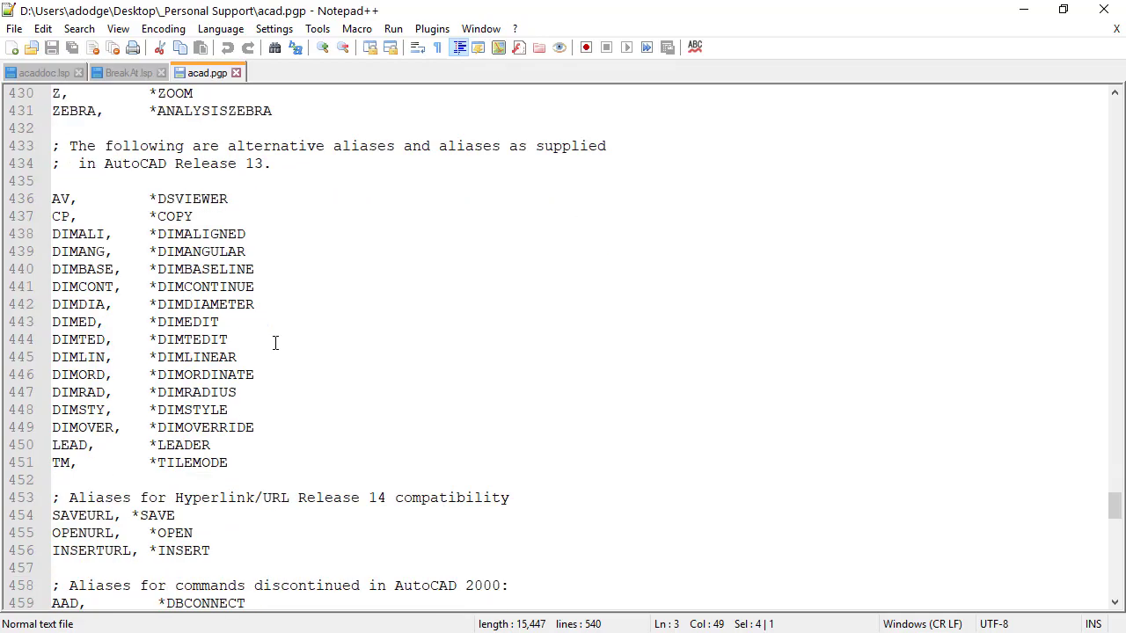
scroll(391, 348, "up", 9)
scroll(407, 352, "down", 13)
scroll(414, 338, "down", 20)
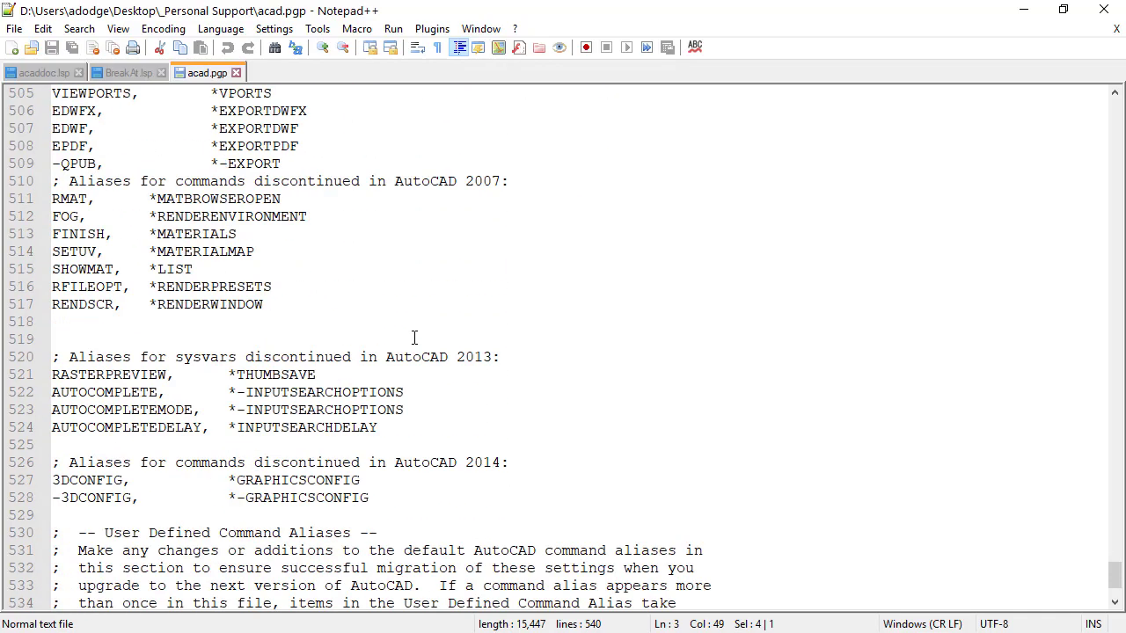
left_click_drag(97, 409, 363, 407)
left_click(390, 413)
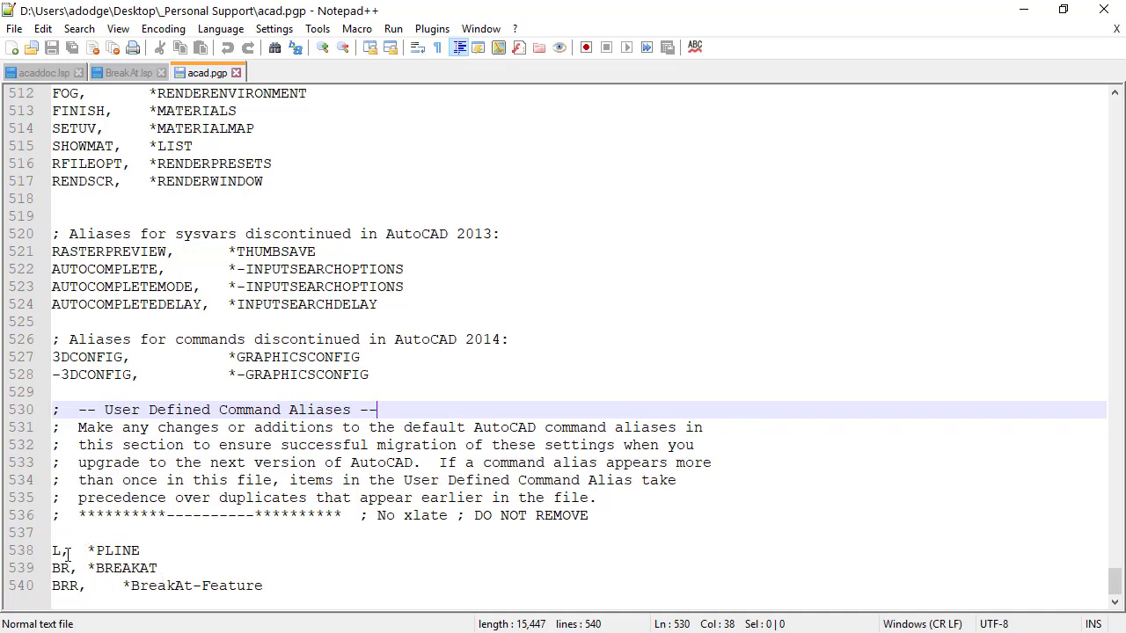
Step: Review the custom aliases under User Defined Command Aliases: L for PLINE, BR for BREAKAT and BRR for BreakAt-Feature
left_click_drag(61, 552, 52, 552)
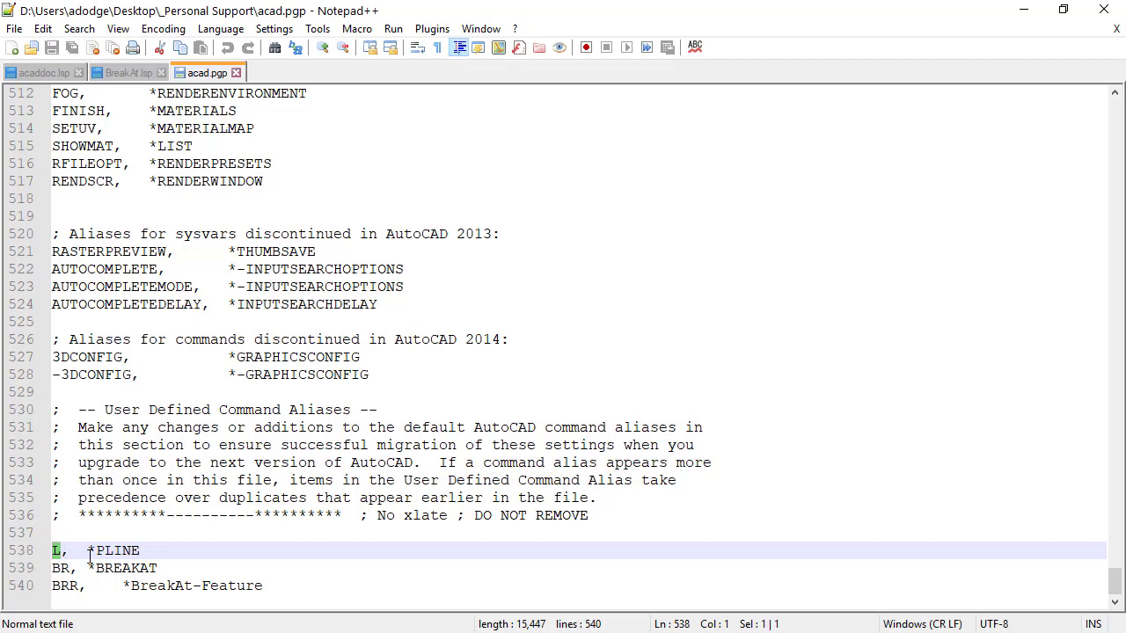
left_click_drag(87, 550, 144, 551)
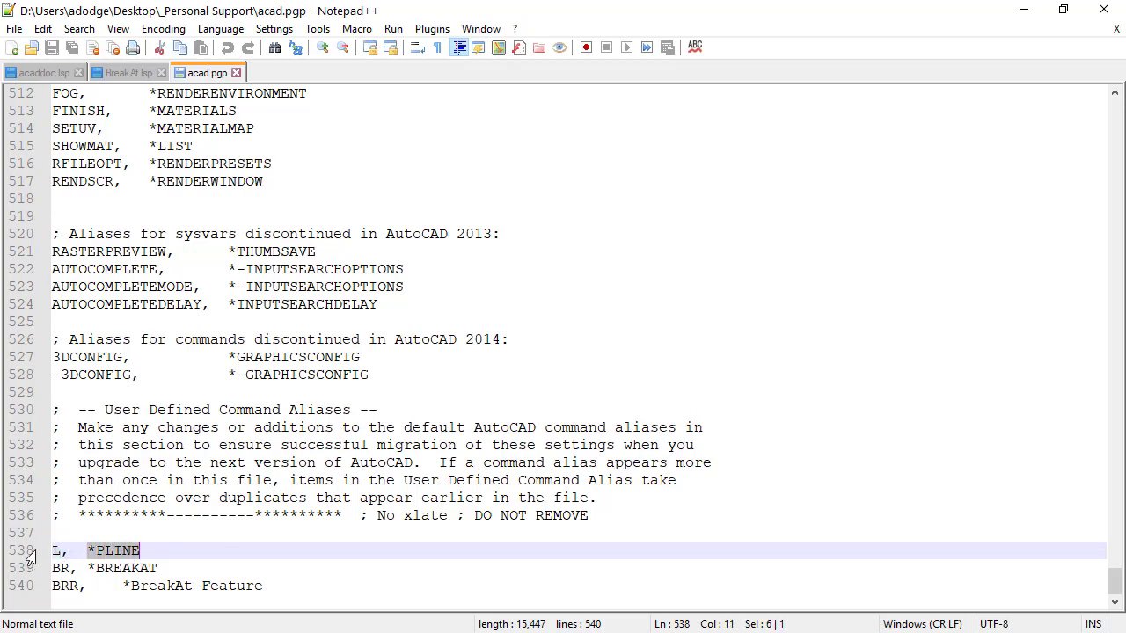
left_click(146, 550)
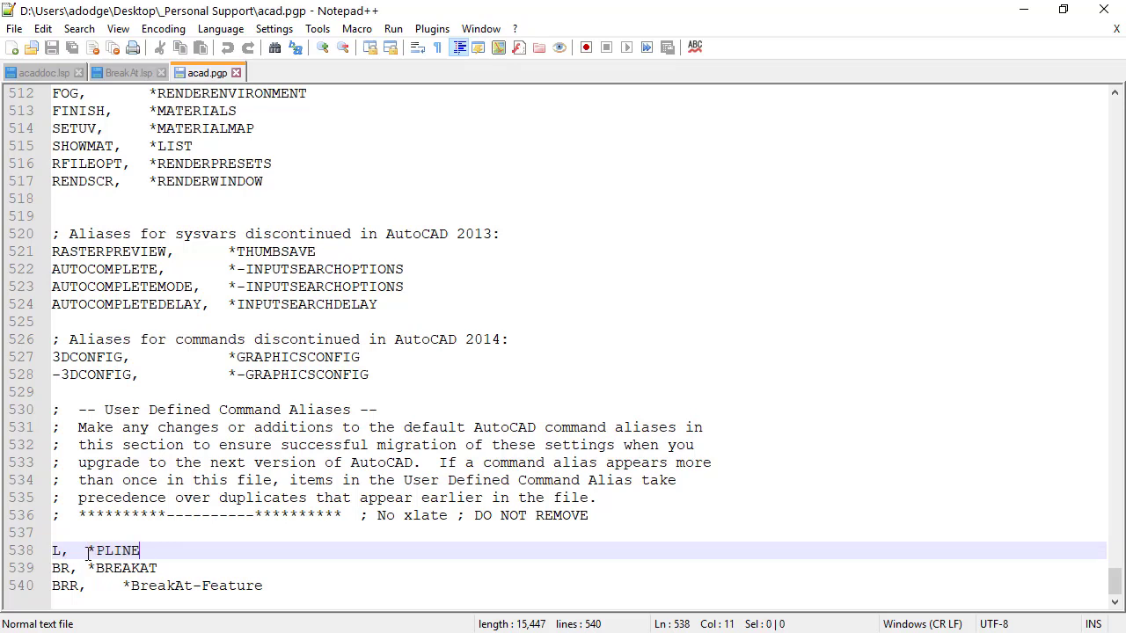
left_click(56, 551)
key("shift+Left")
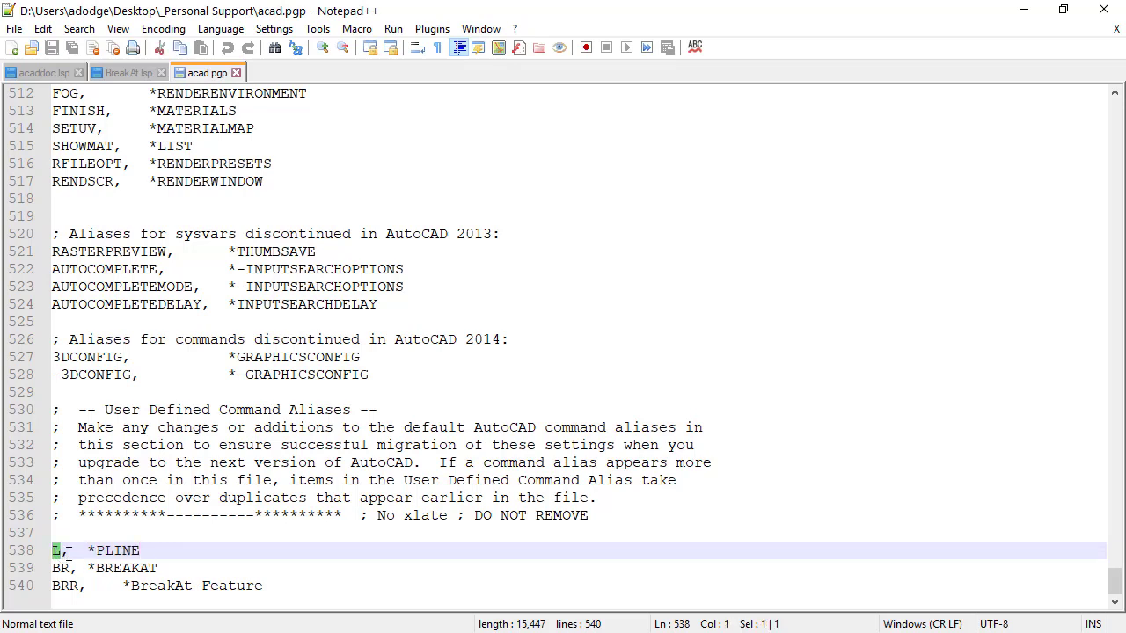
left_click_drag(97, 551, 141, 552)
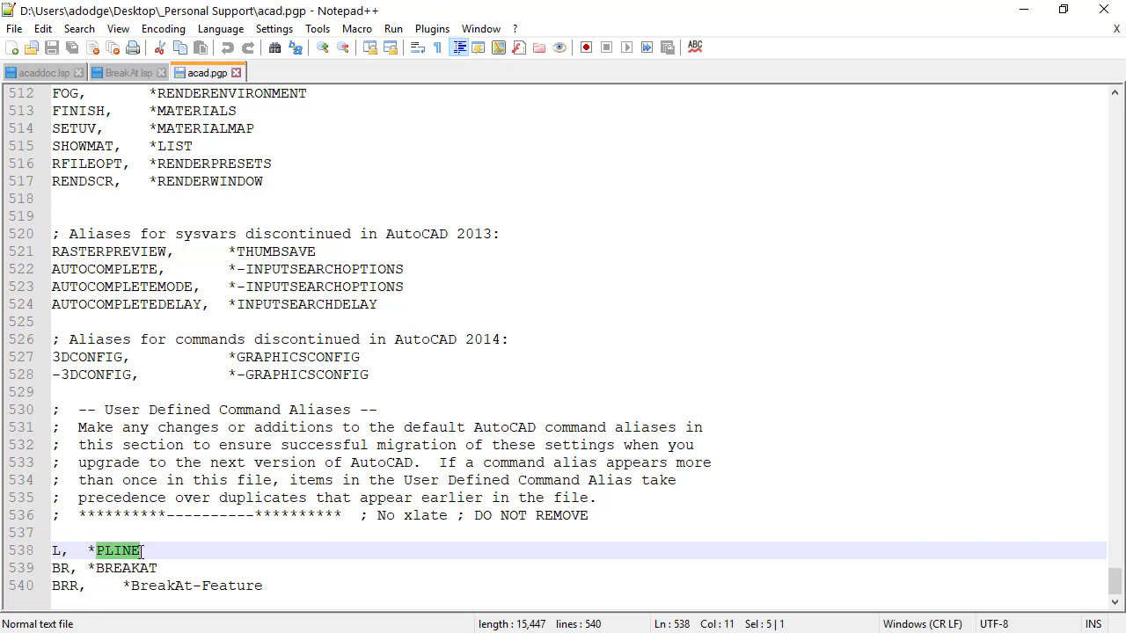
left_click_drag(70, 572, 53, 572)
double_click(97, 571)
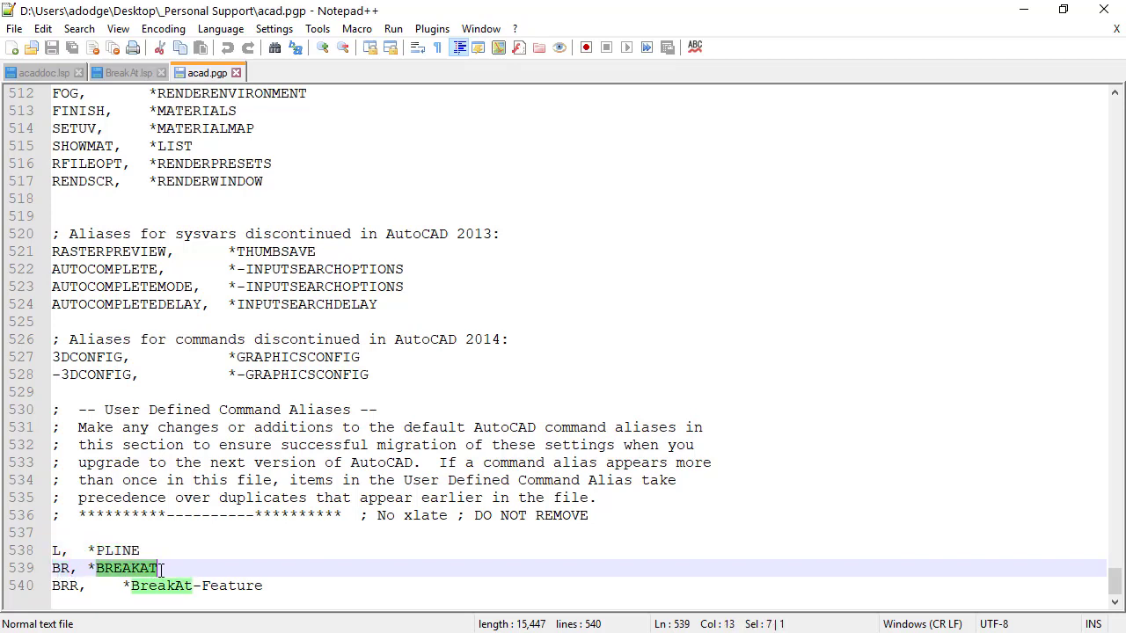
double_click(78, 587)
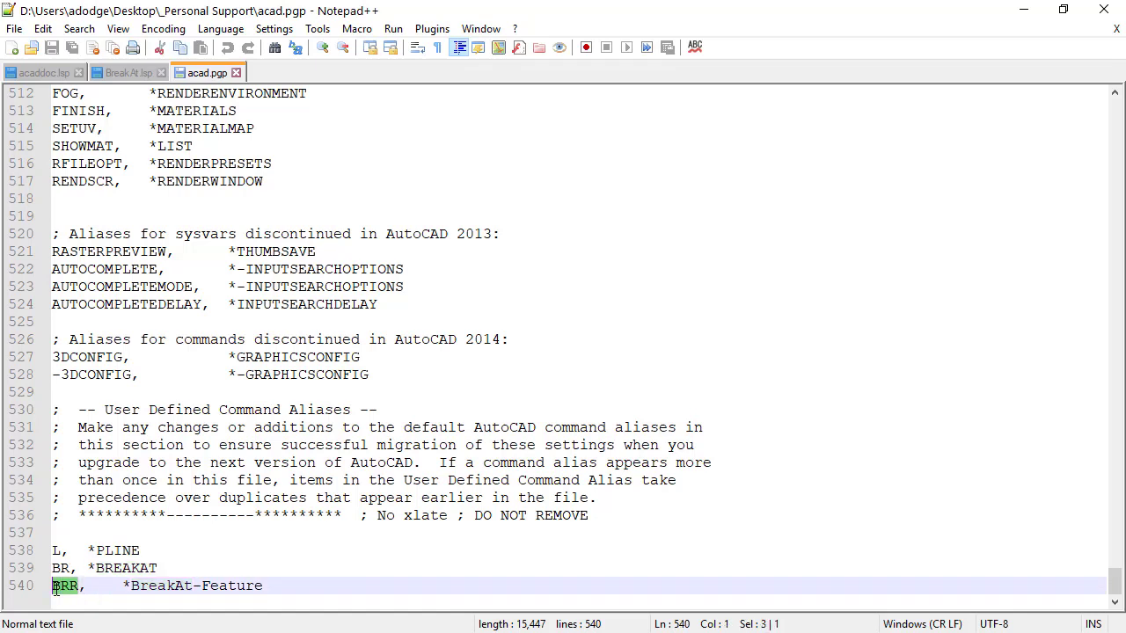
double_click(153, 587)
left_click_drag(153, 588, 220, 588)
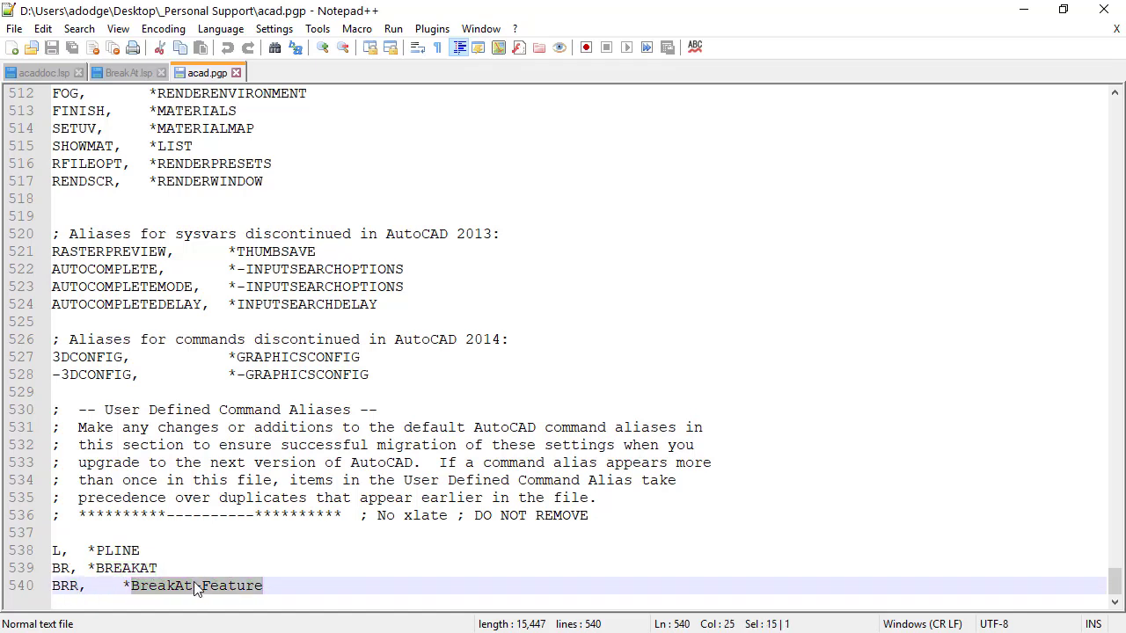
left_click(195, 550)
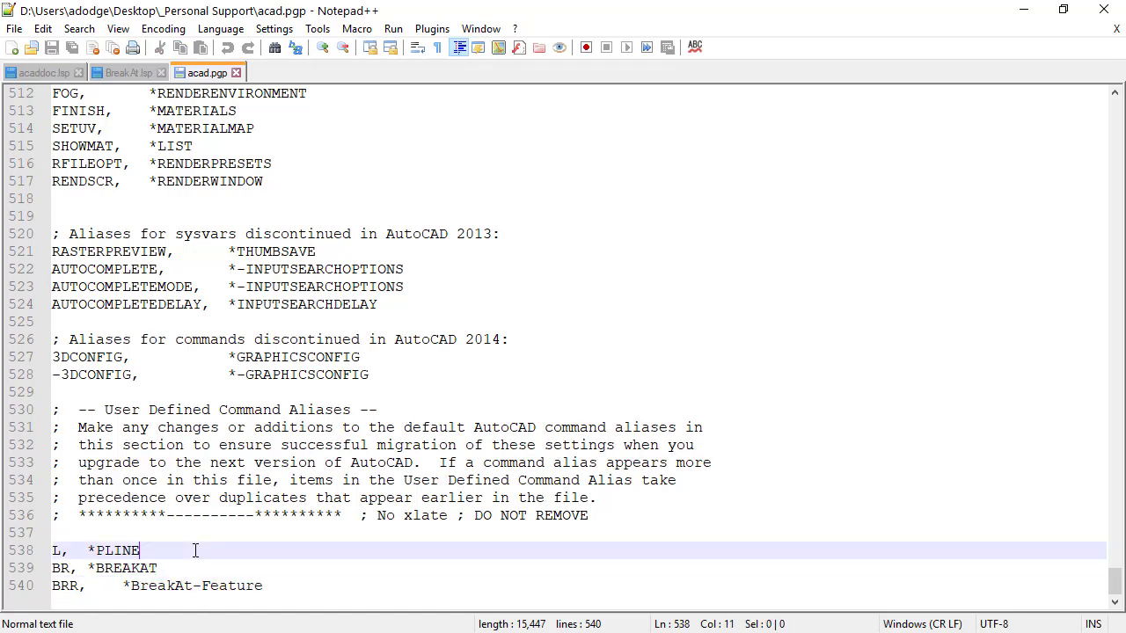
Step: Examine the alias syntax on the L line: the comma after the alias and the asterisk before PLINE
left_click(65, 556)
double_click(55, 550)
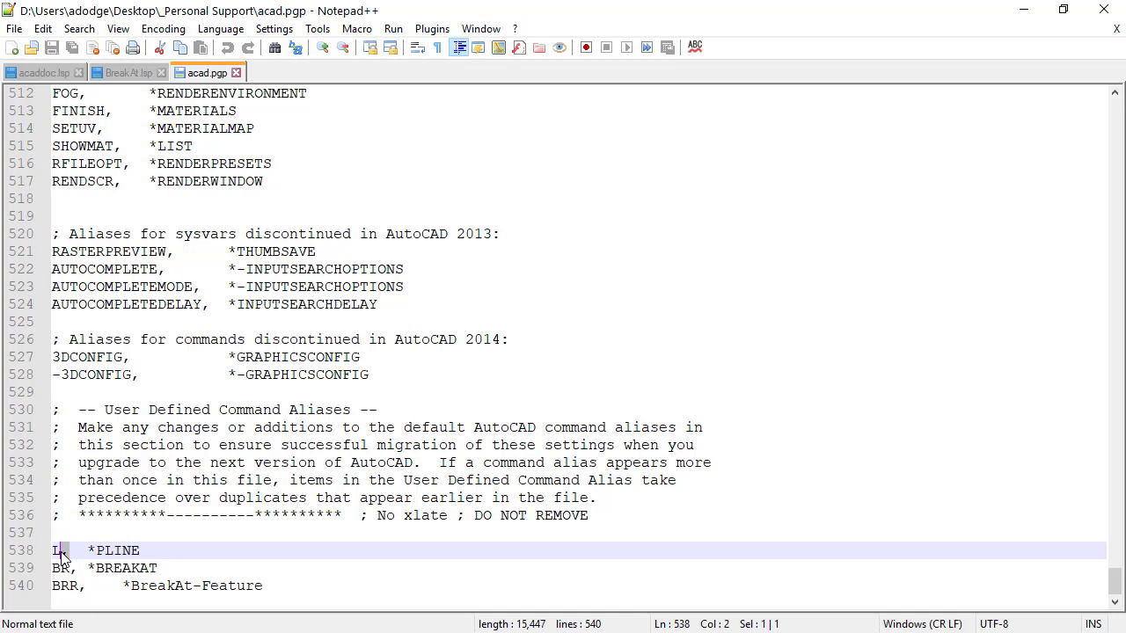
type(",")
left_click_drag(95, 551, 87, 550)
left_click(86, 552)
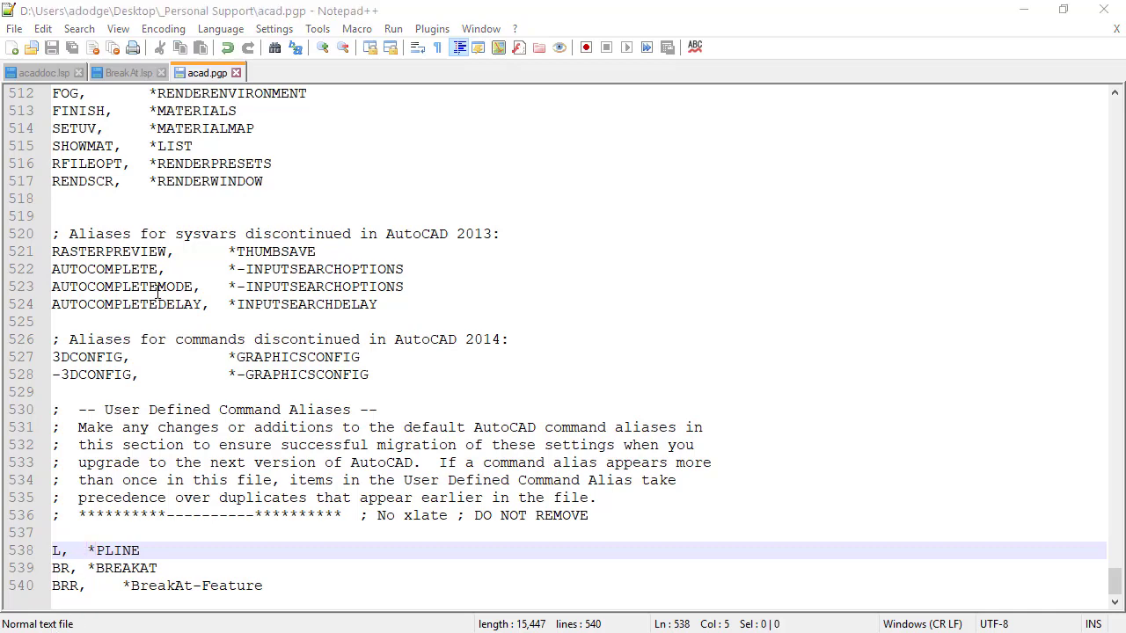
Step: Switch from Notepad++ back to Drawing3 in Civil 3D and clear any active command or selection
left_click(1022, 10)
left_click(1030, 392)
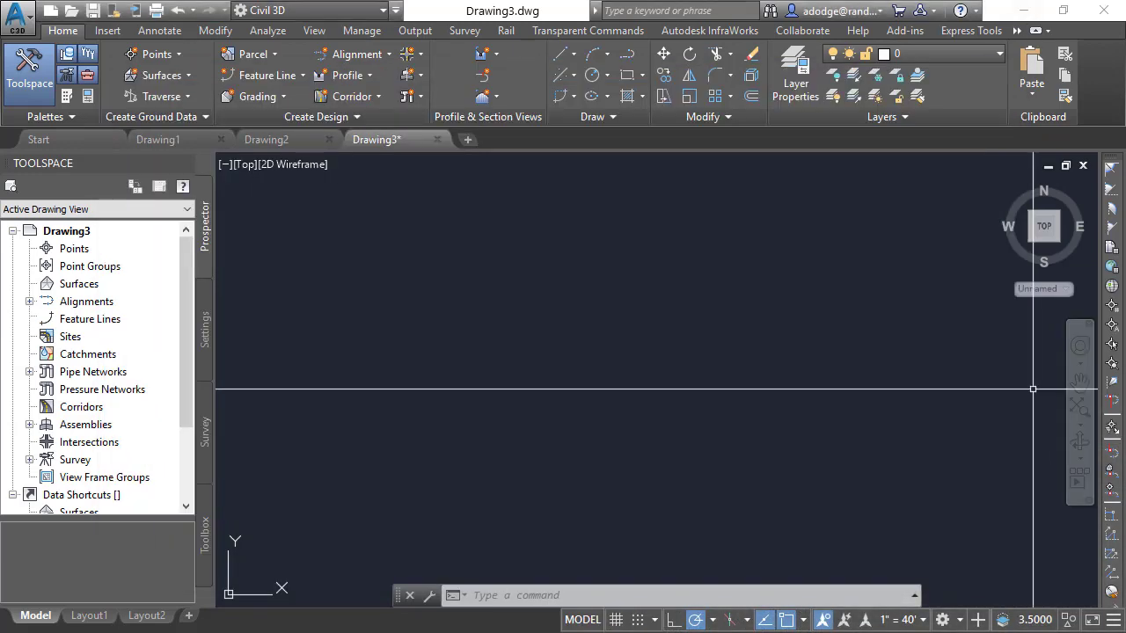
key("Escape")
key("Escape")
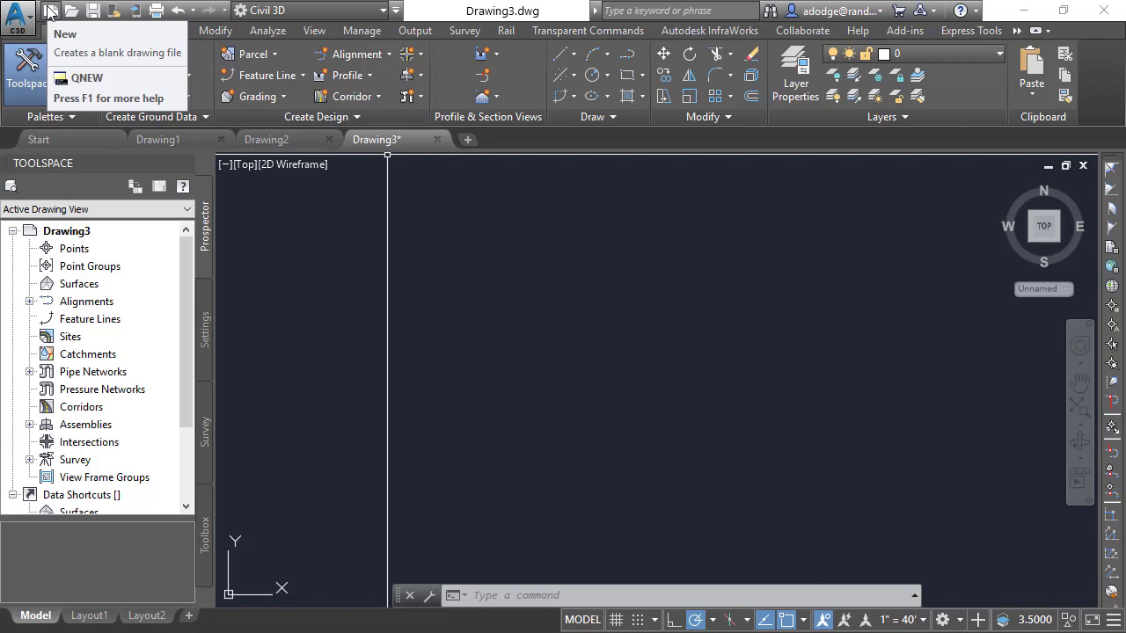
left_click(677, 323)
key("Escape")
key("Escape")
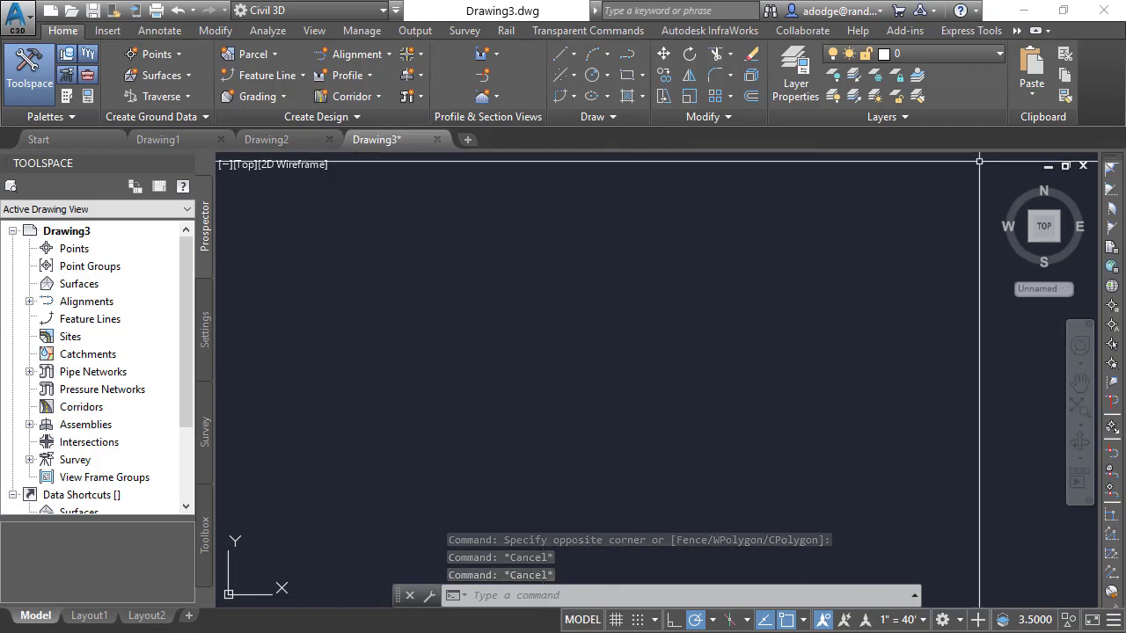
key("Escape")
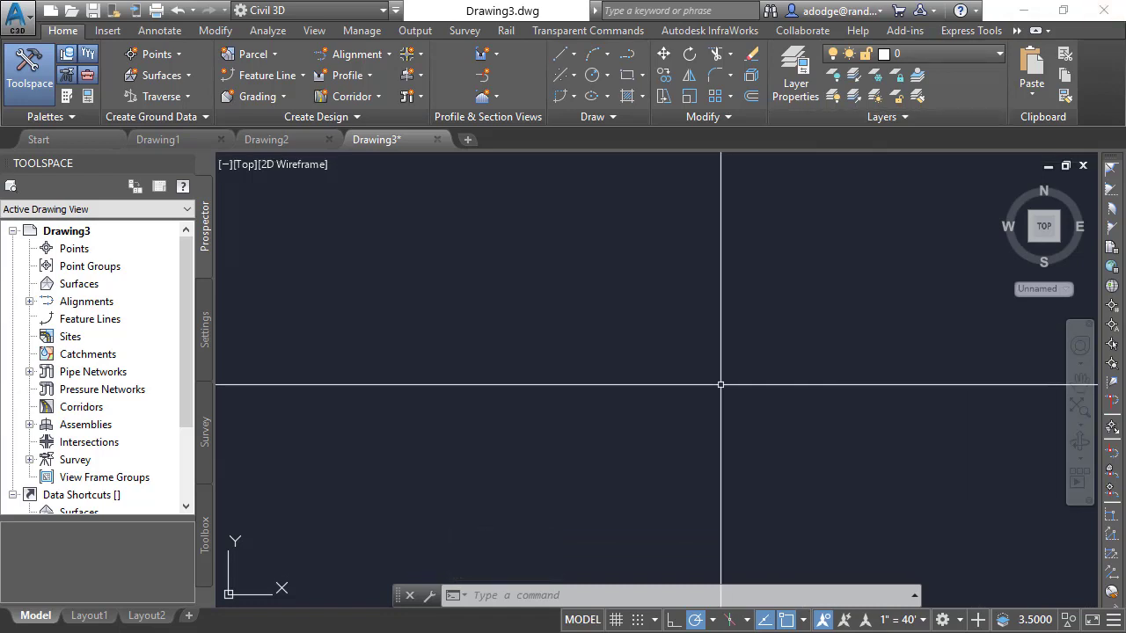
Step: Run REINIT and reinitialize the PGP file so the command aliases are reloaded
key("Escape")
key("Escape")
type("re")
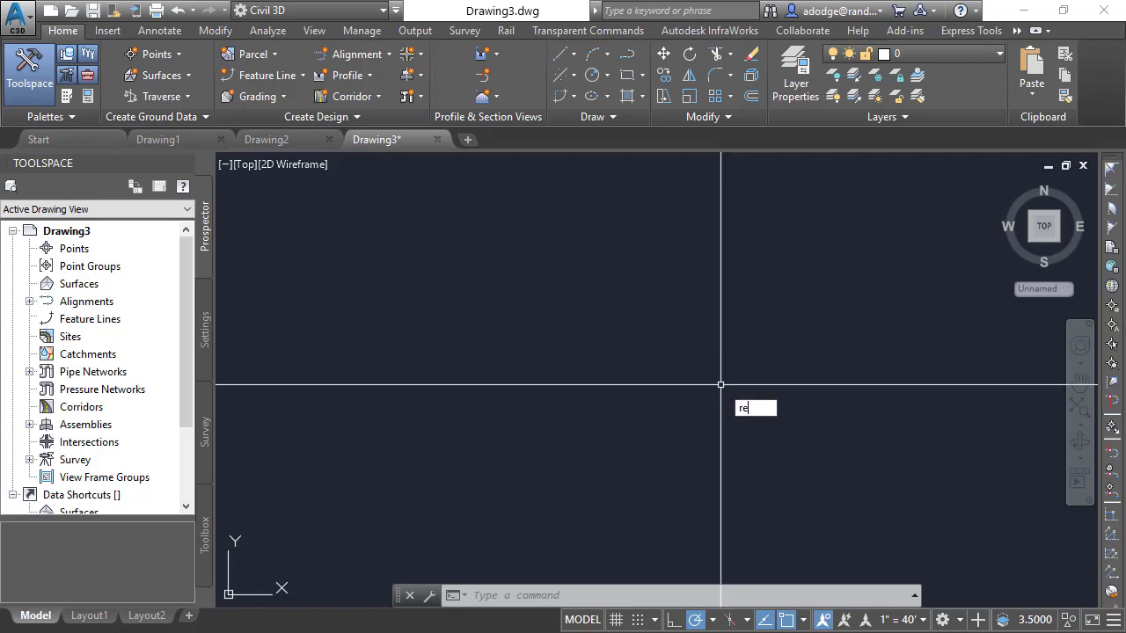
type("ini")
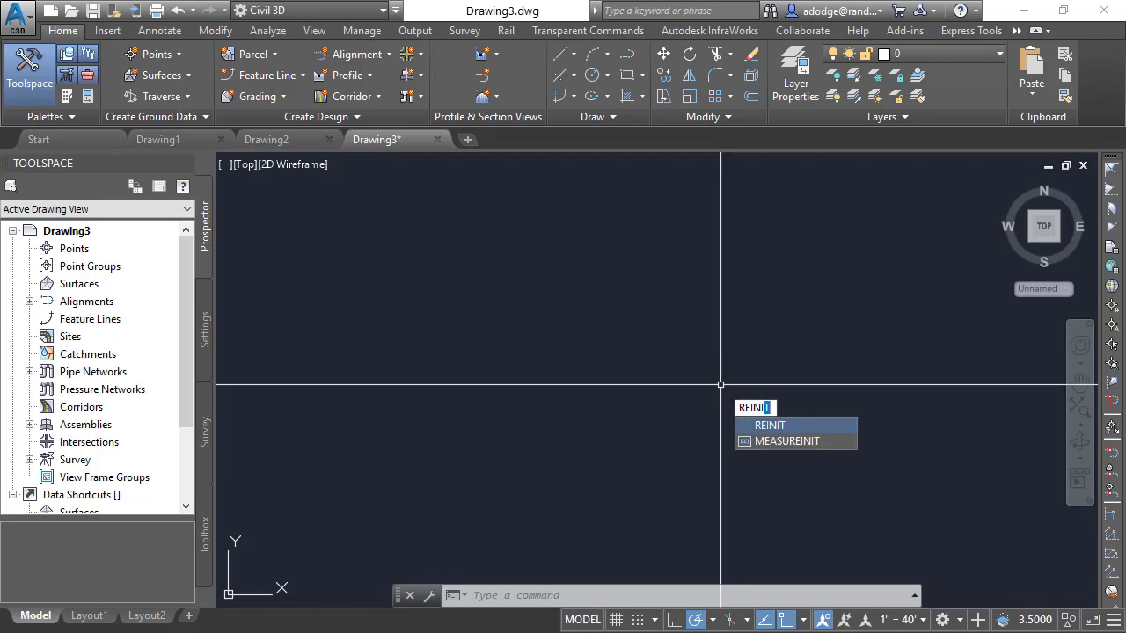
type("t")
key("Return")
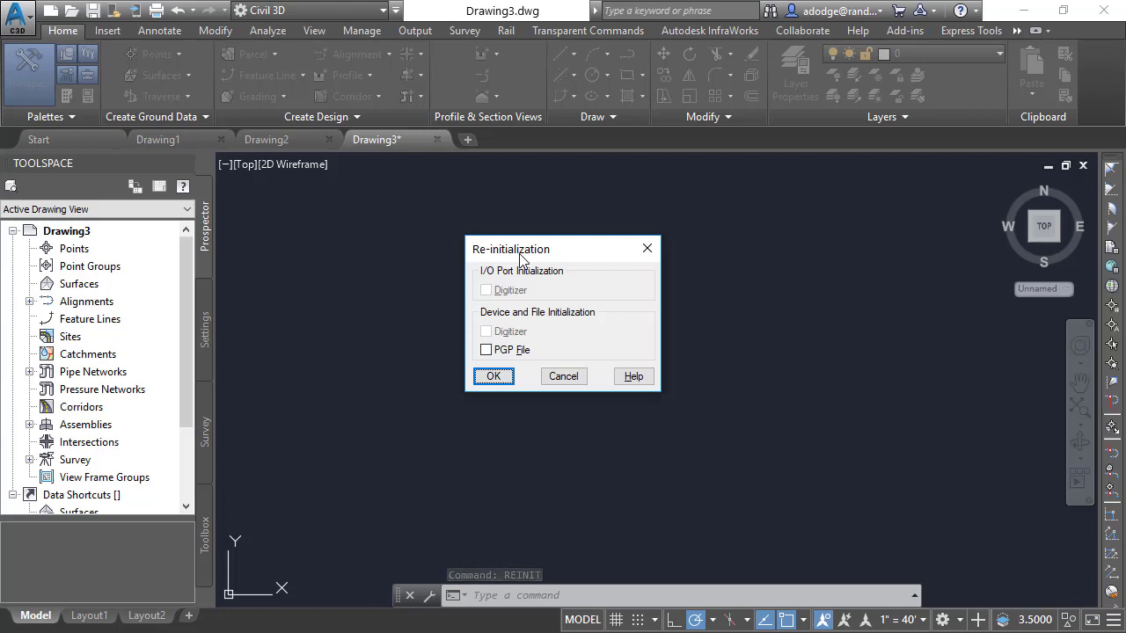
left_click(485, 350)
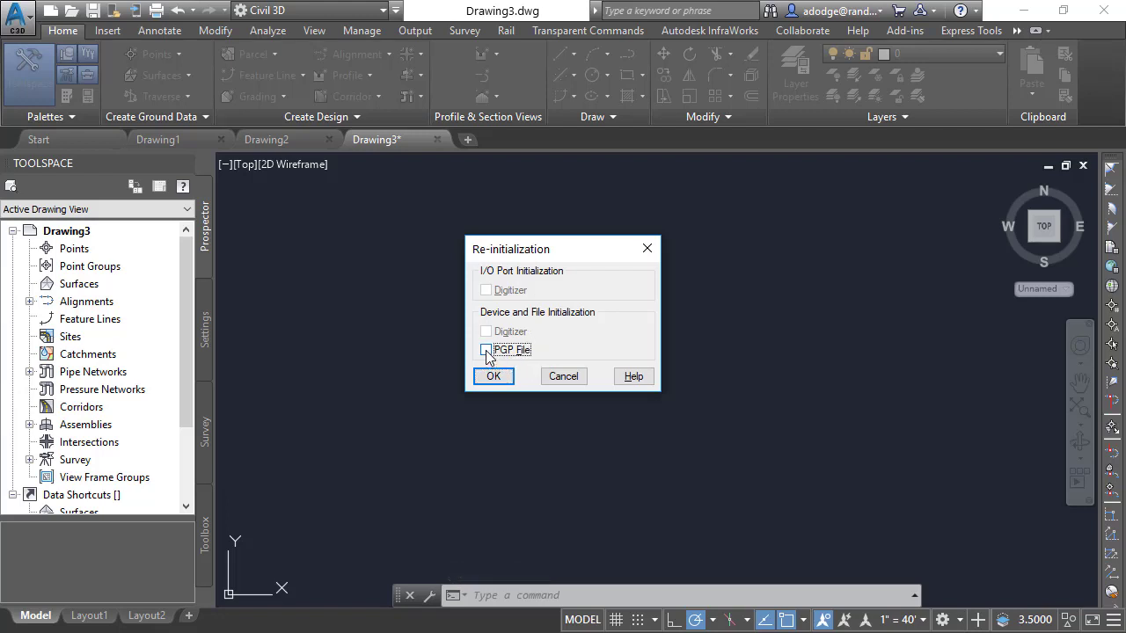
left_click(491, 376)
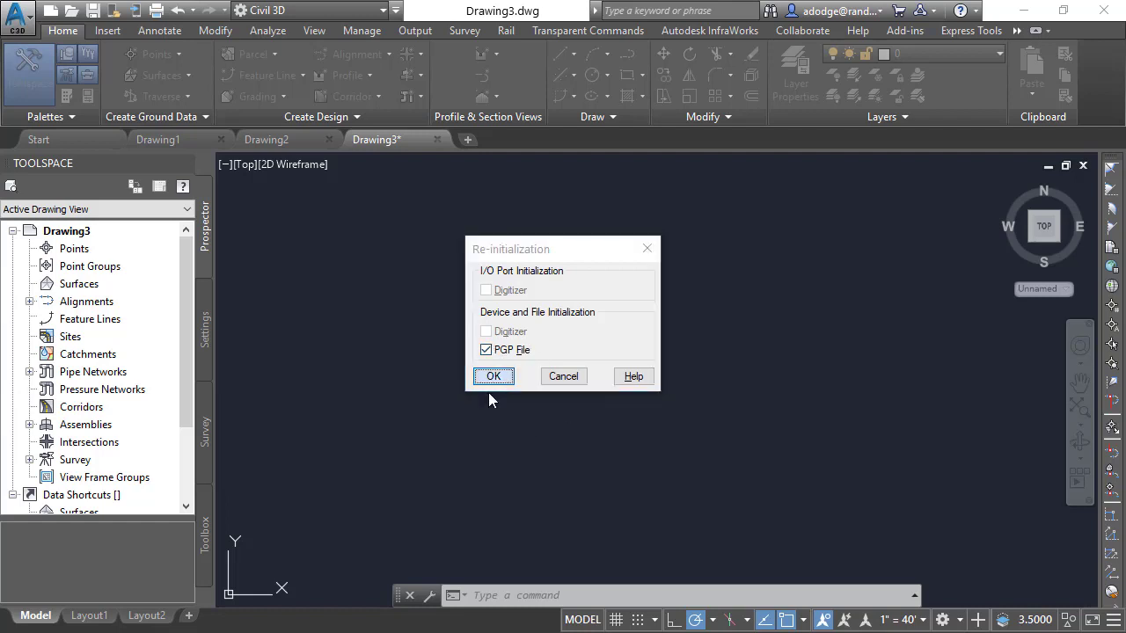
Step: Test the reloaded alias L to see which command it starts, and cancel at the start-point prompt
type("pl")
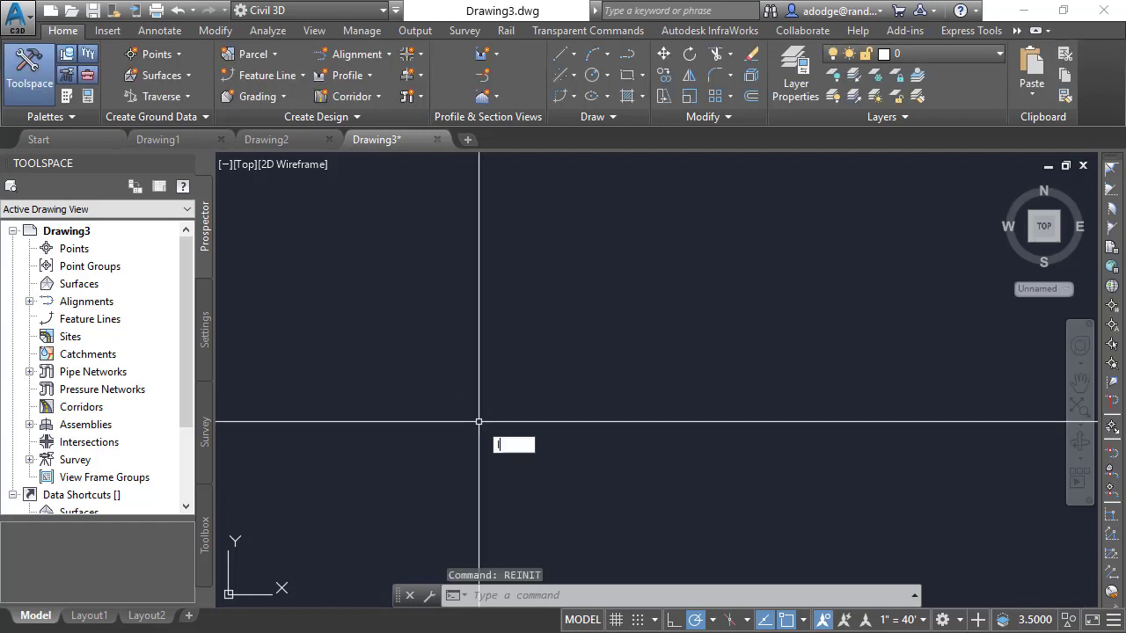
key("Return")
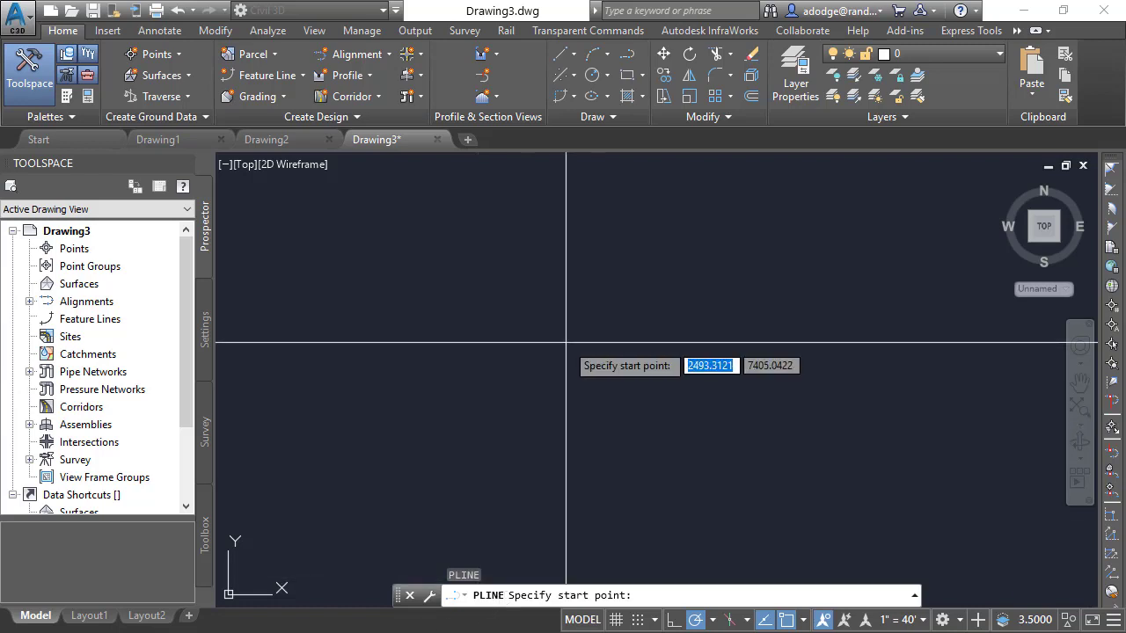
key("Escape")
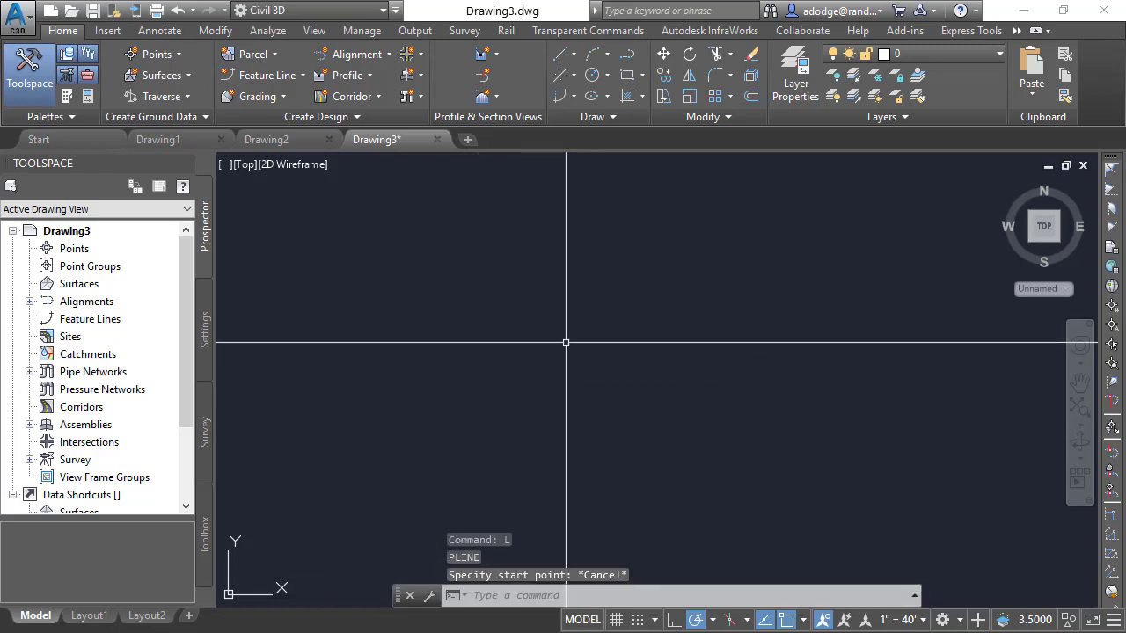
Step: Switch to the _Personal Support folder in File Explorer and deselect acad.pgp
key("alt+Tab")
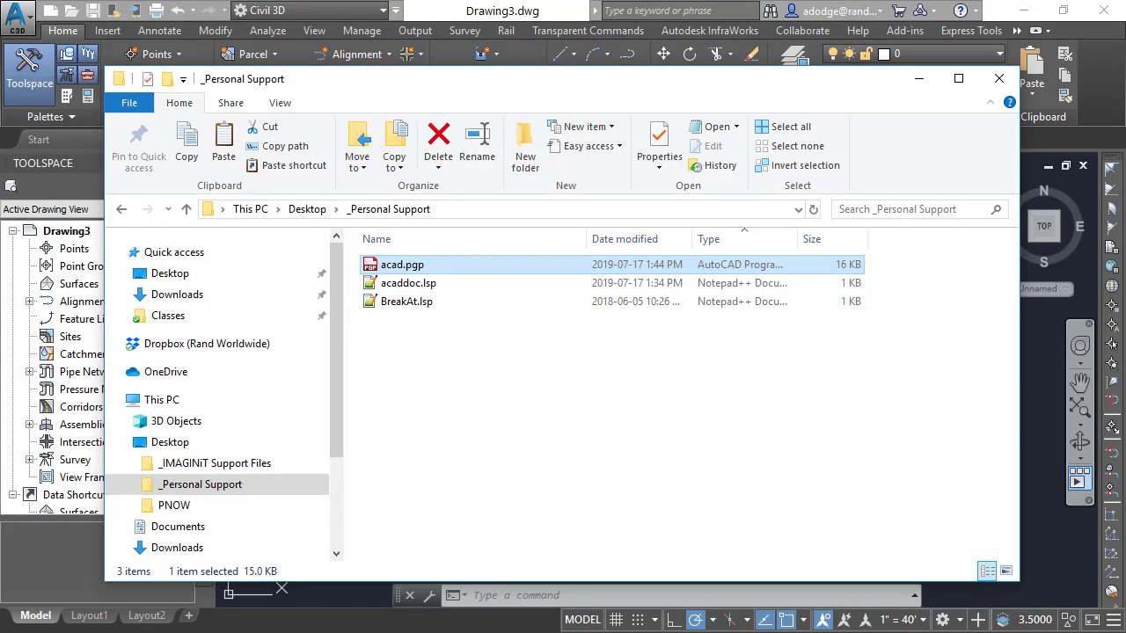
left_click(491, 410)
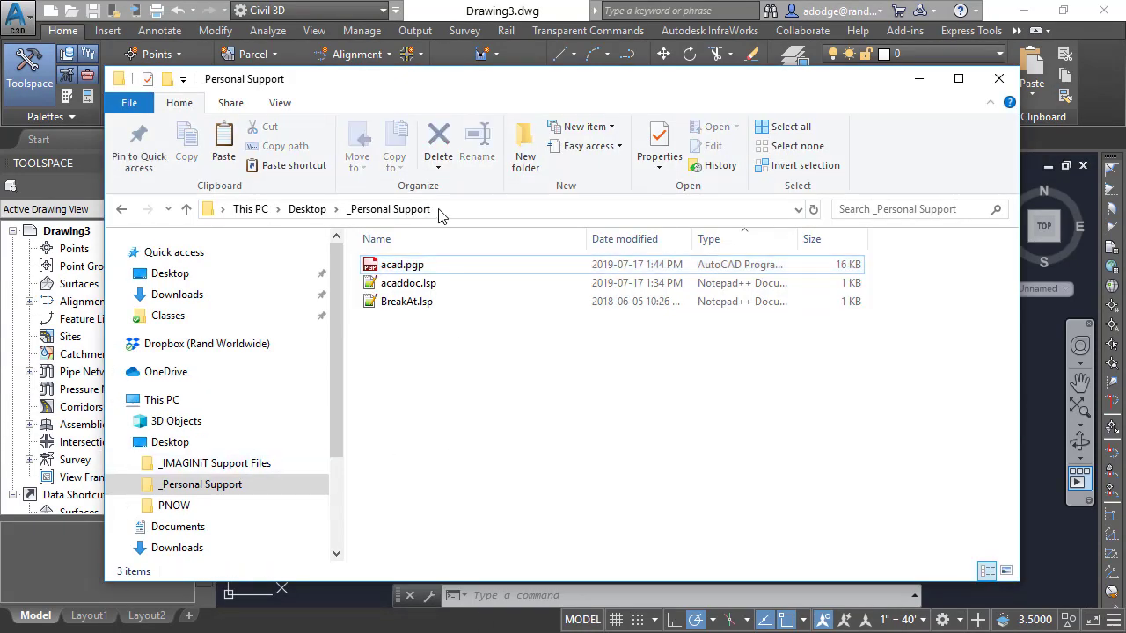